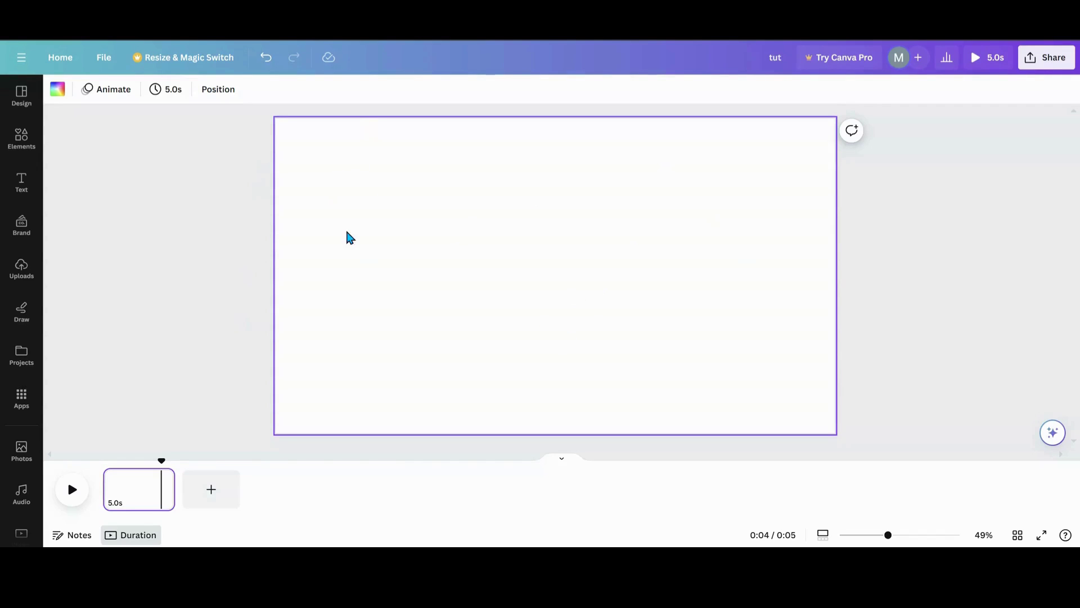
- Fill the blank page's background with the default grey-to-white gradient
click(14, 153)
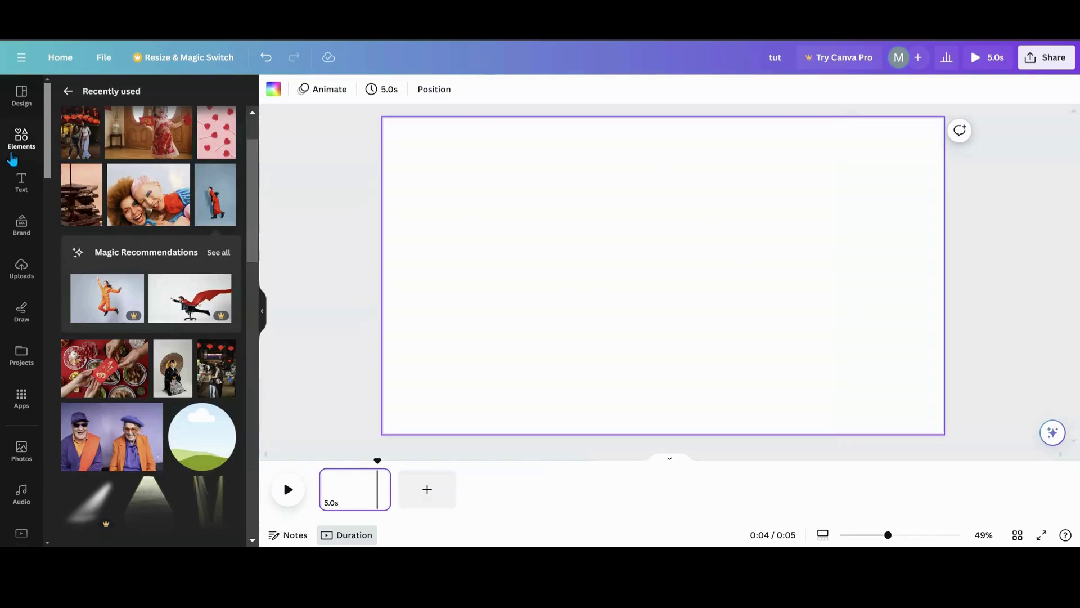
click(64, 92)
click(274, 90)
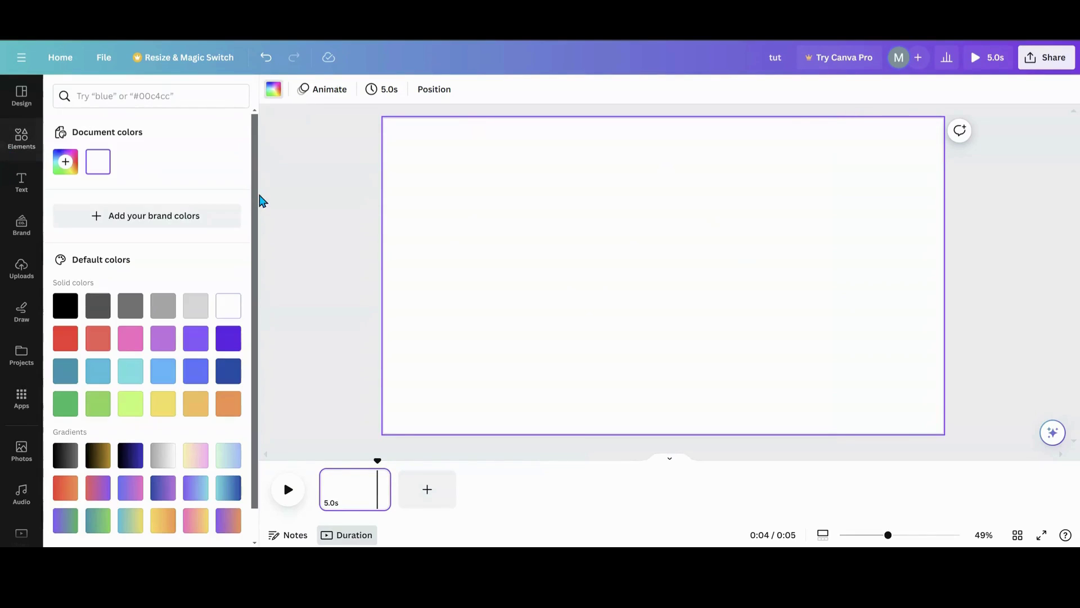
scroll(176, 357, down, 1)
click(163, 421)
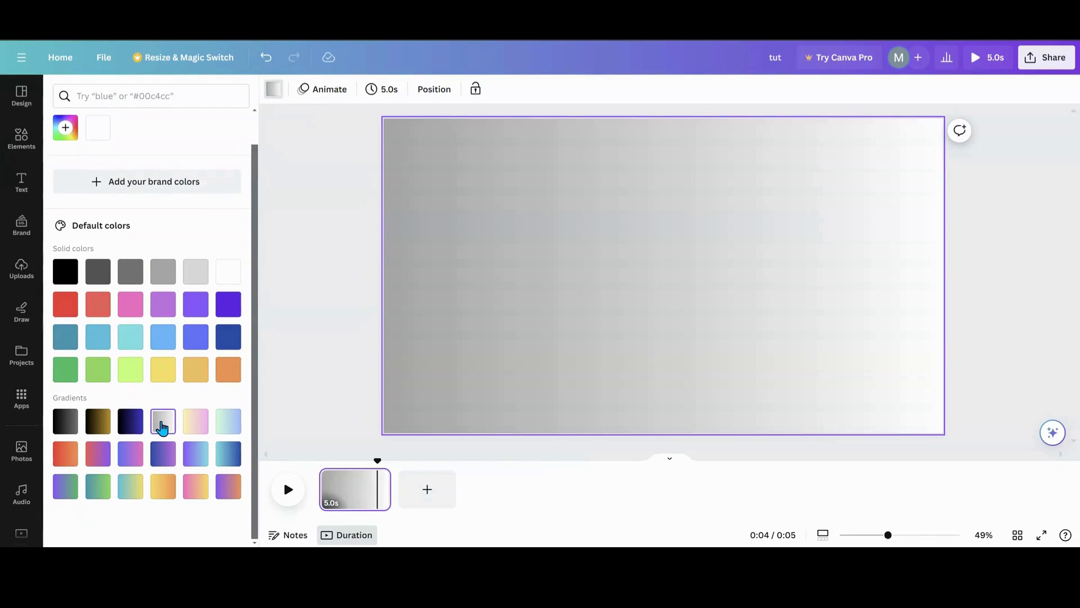
scroll(83, 173, up, 1)
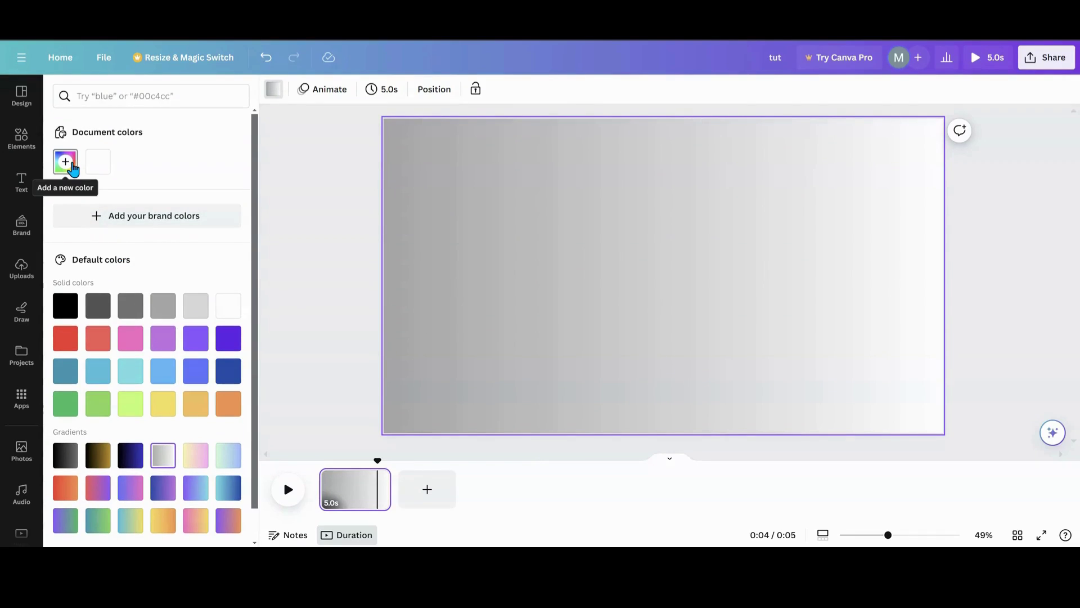
- Add a third colour to the background gradient and sample the near-black #0F1216 for it
click(65, 163)
click(131, 251)
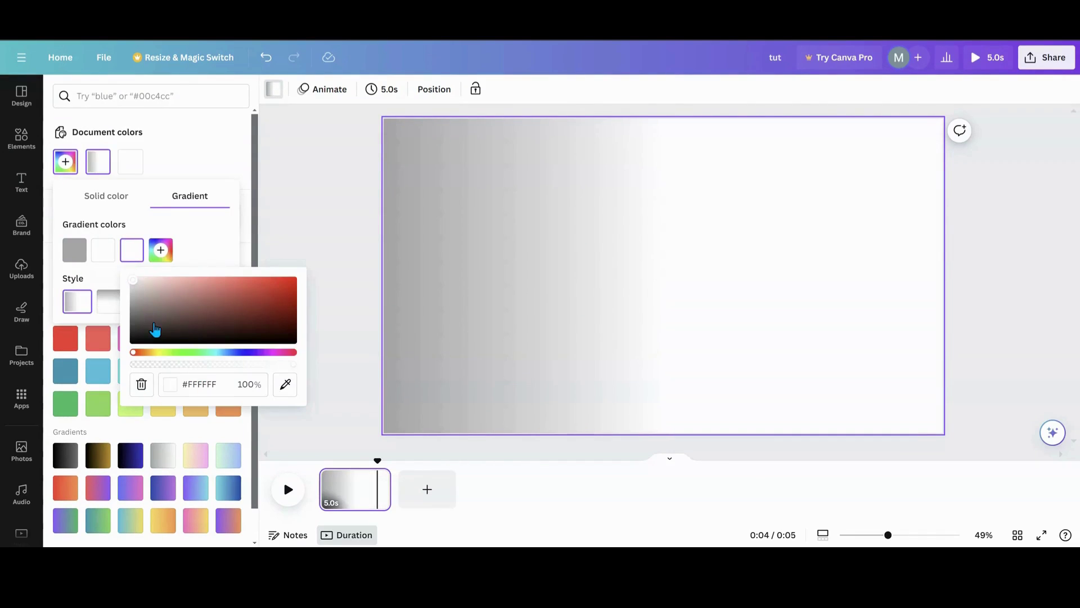
click(281, 386)
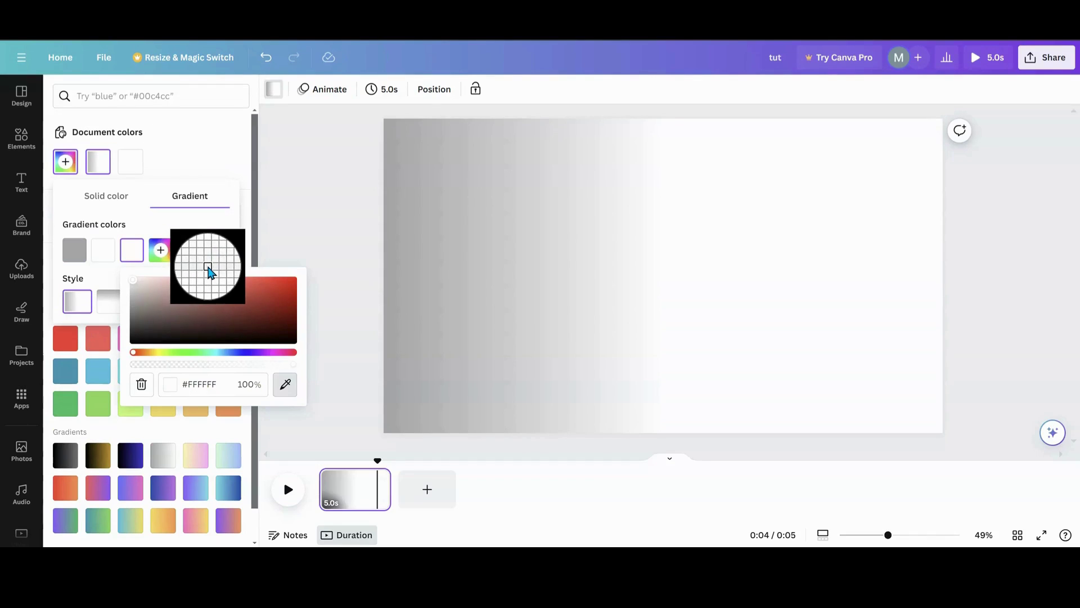
click(194, 199)
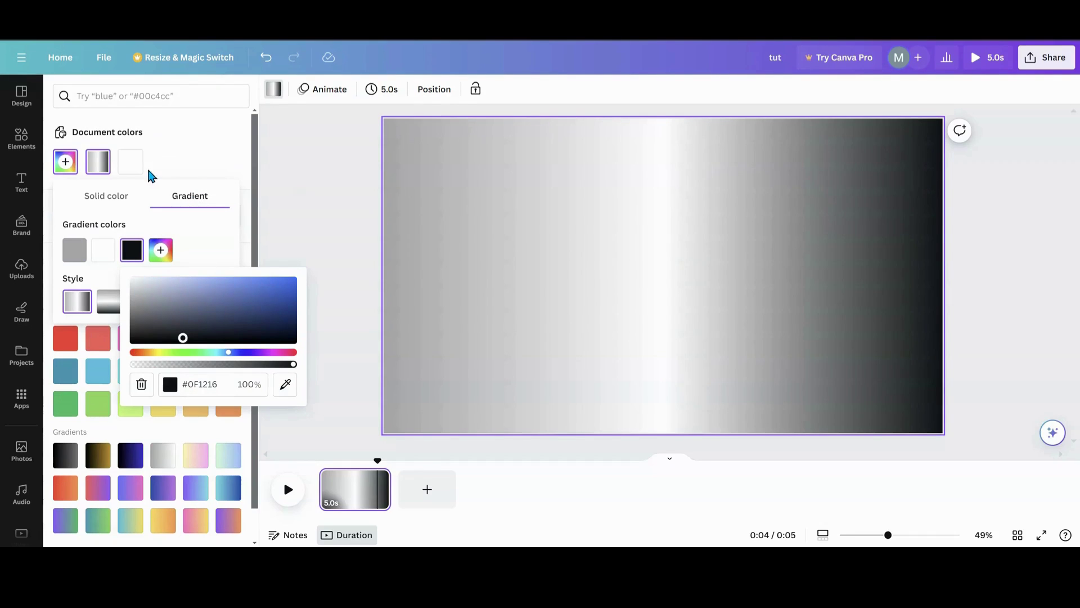
- Add a fourth gradient colour #0F1216 and reorder the colours to run near-black, grey, white, near-black
click(161, 248)
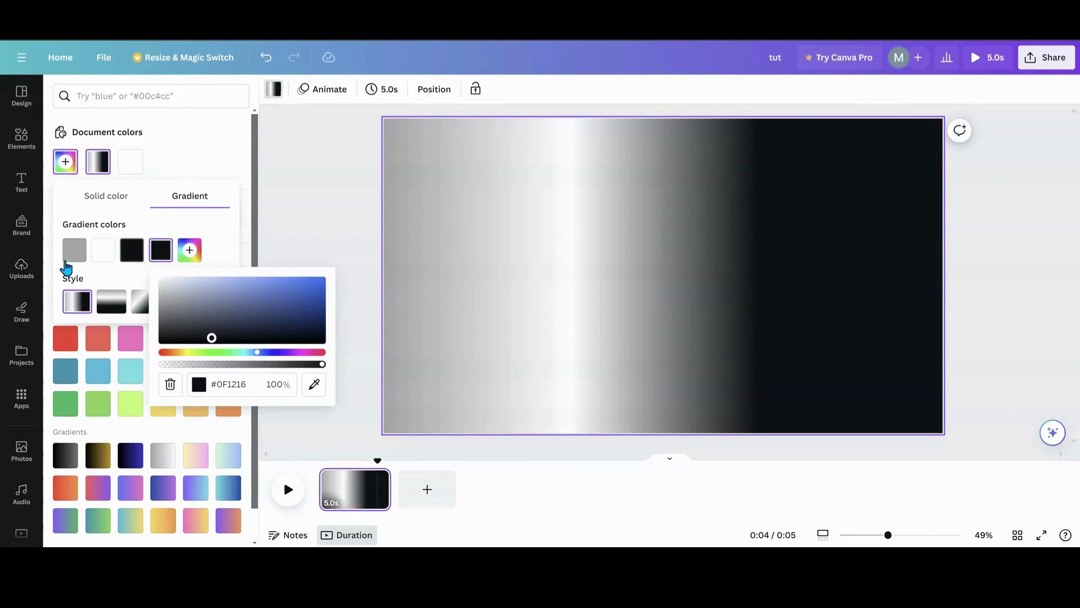
click(87, 251)
drag(87, 243, 132, 249)
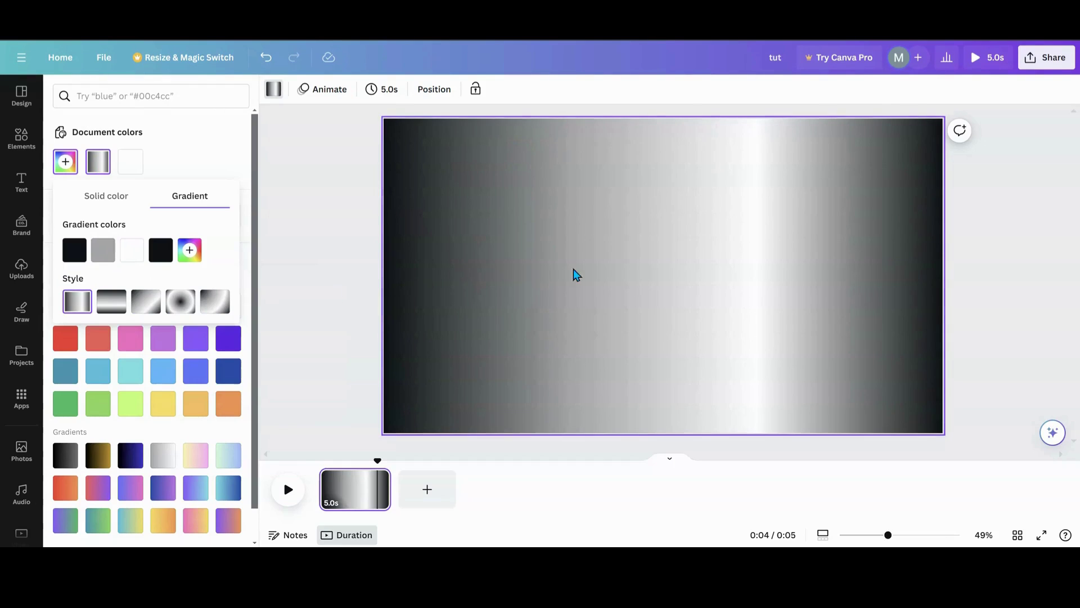
click(208, 156)
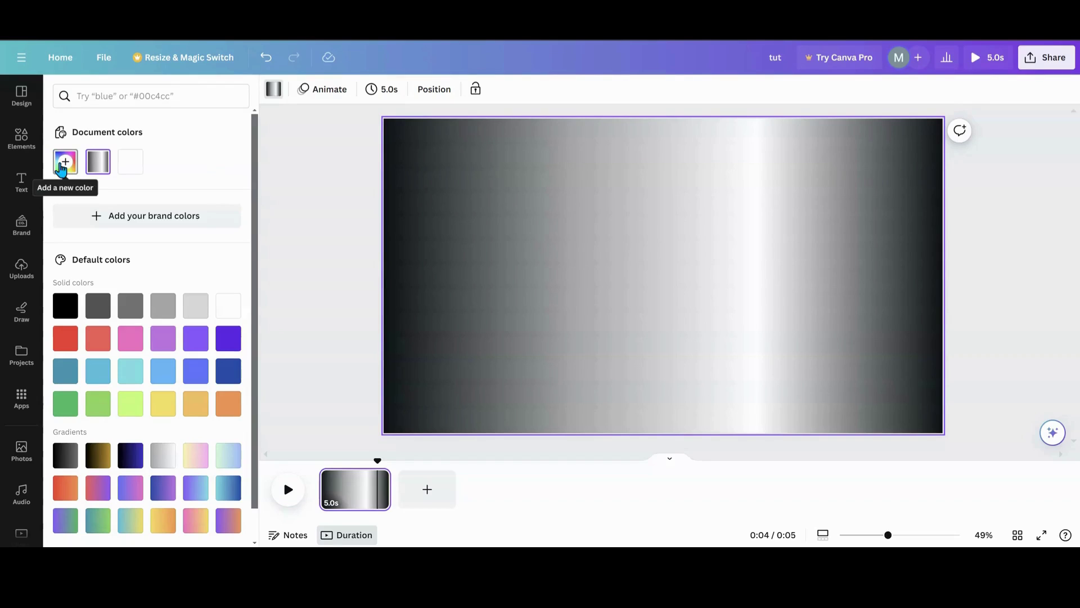
- Insert the square landscape-placeholder frame from the recently used elements onto the page
click(23, 137)
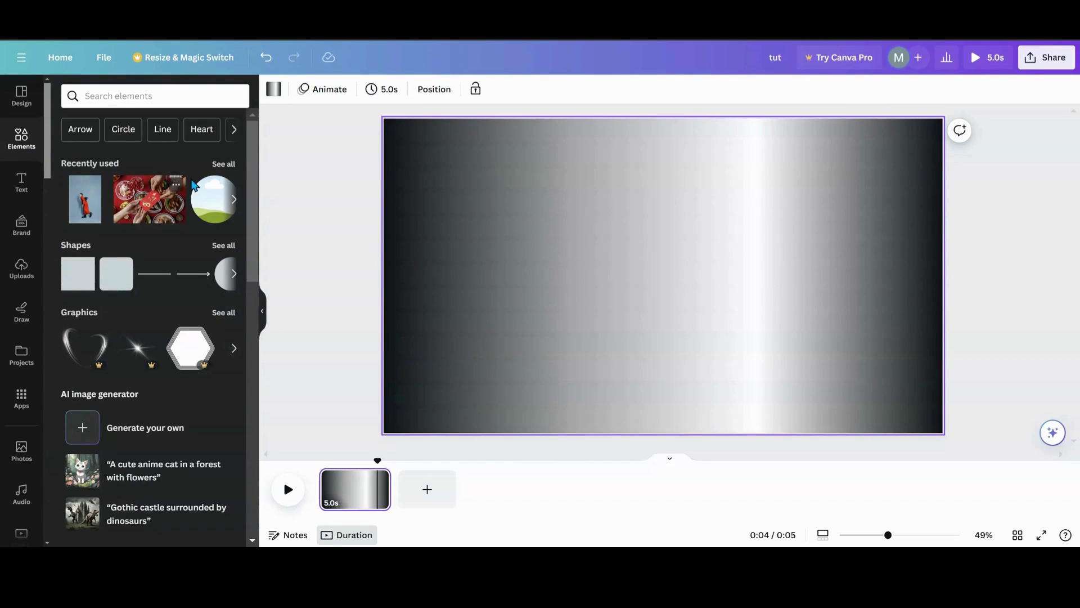
click(224, 164)
scroll(149, 293, down, 4)
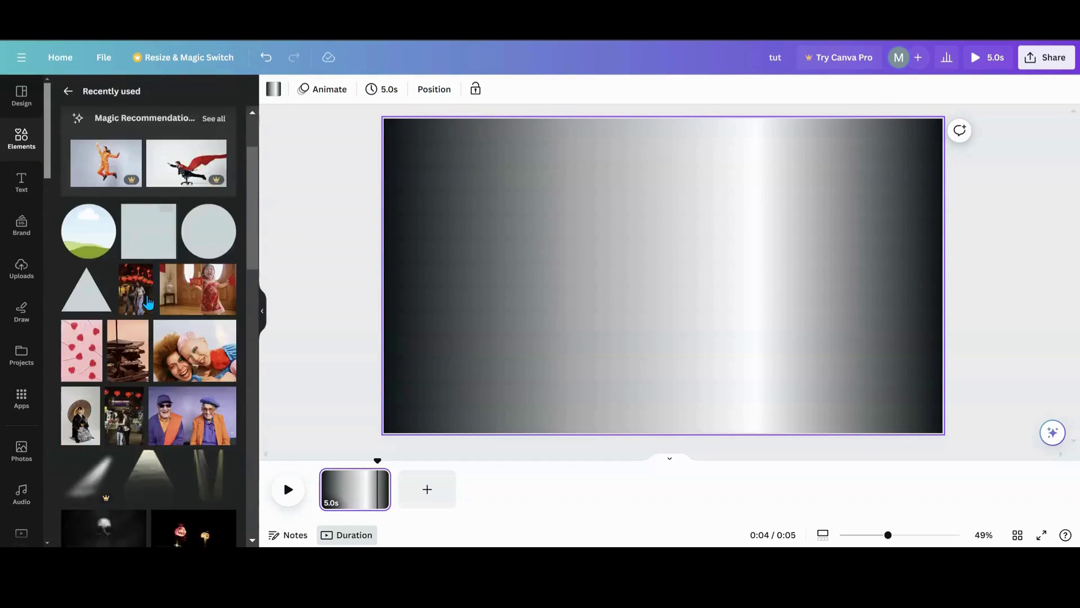
scroll(147, 296, up, 4)
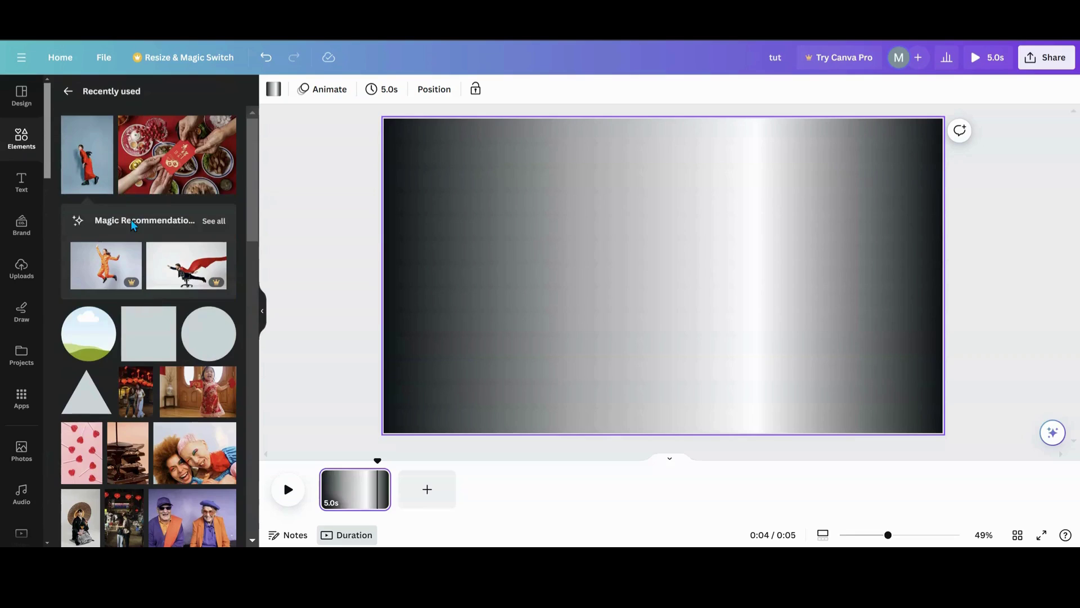
scroll(131, 219, down, 10)
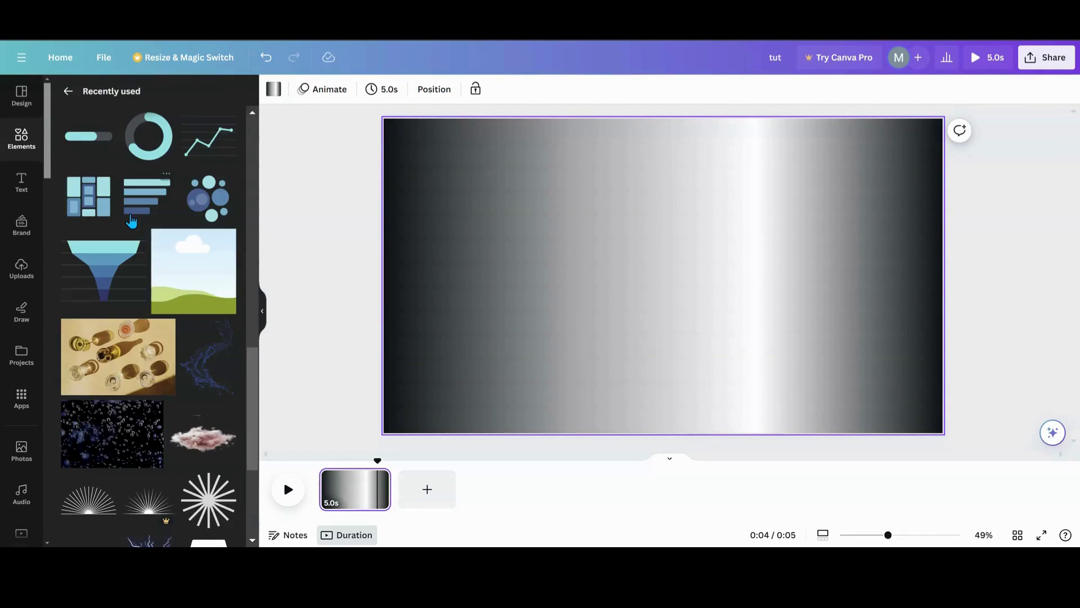
click(176, 268)
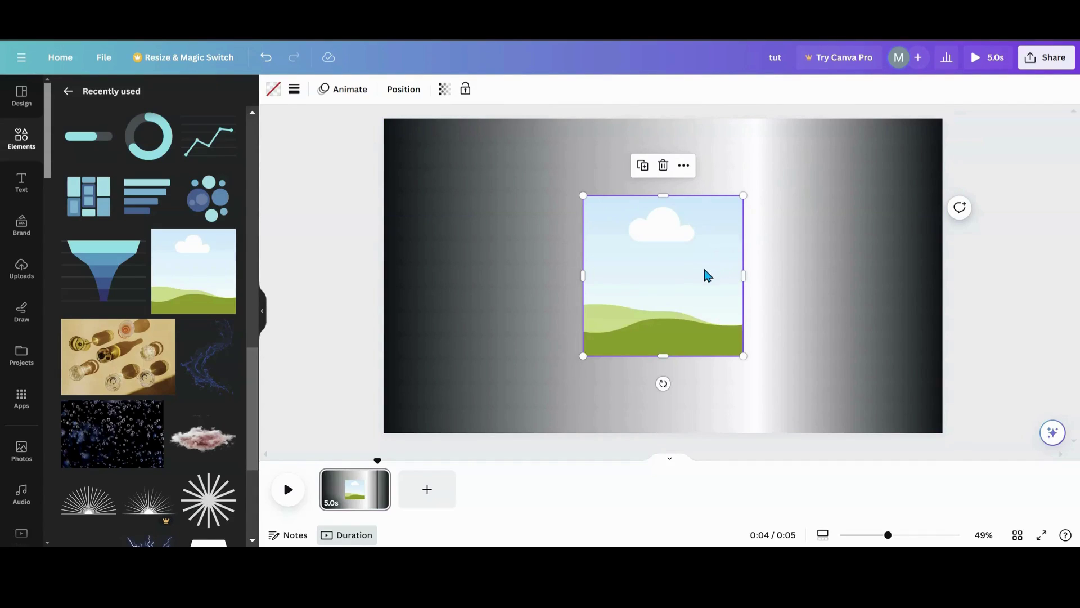
- Narrow the square frame to a portrait rectangle and place it left of the page centre
drag(704, 270, 668, 293)
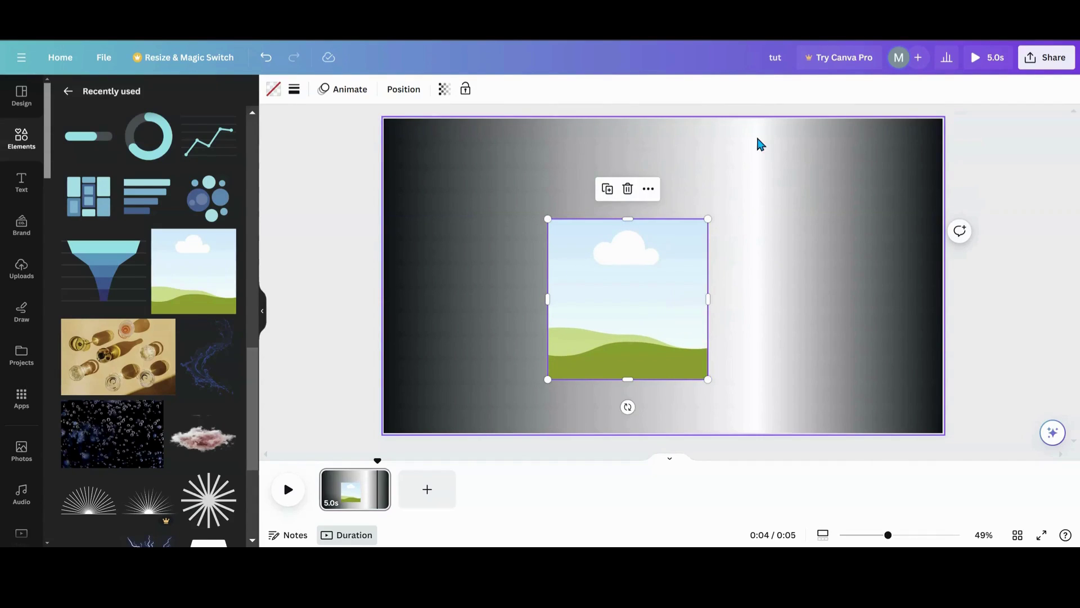
drag(608, 259, 605, 253)
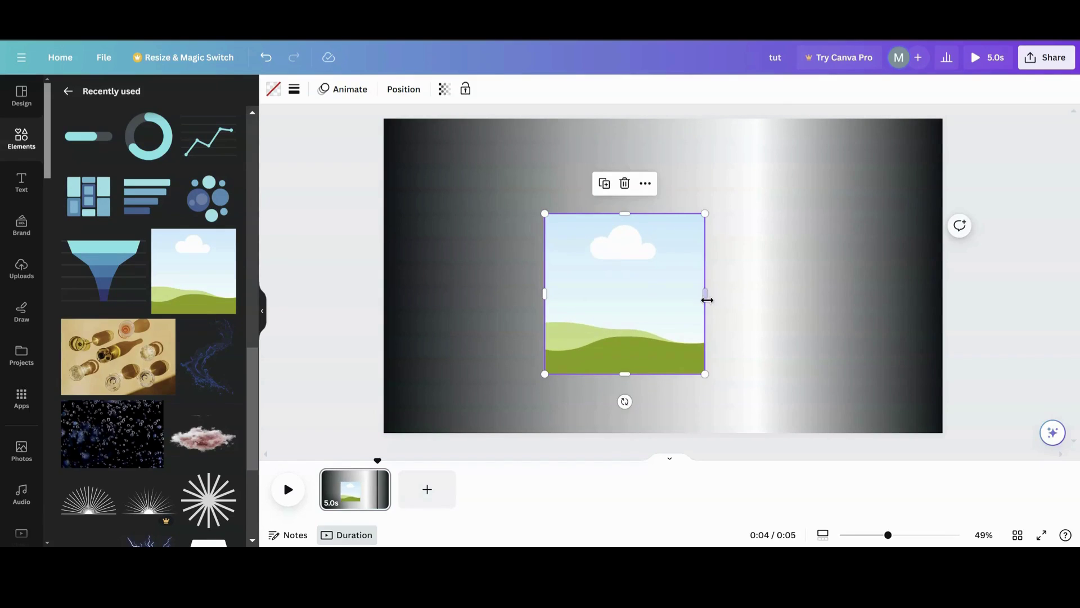
drag(703, 294, 622, 301)
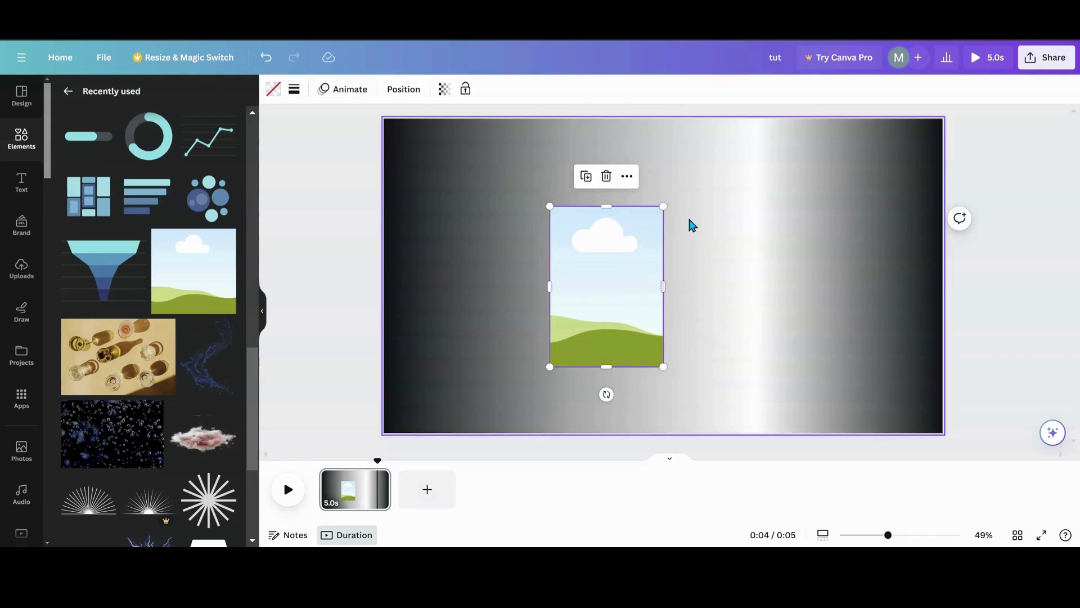
drag(607, 296, 529, 309)
click(212, 262)
drag(680, 304, 760, 321)
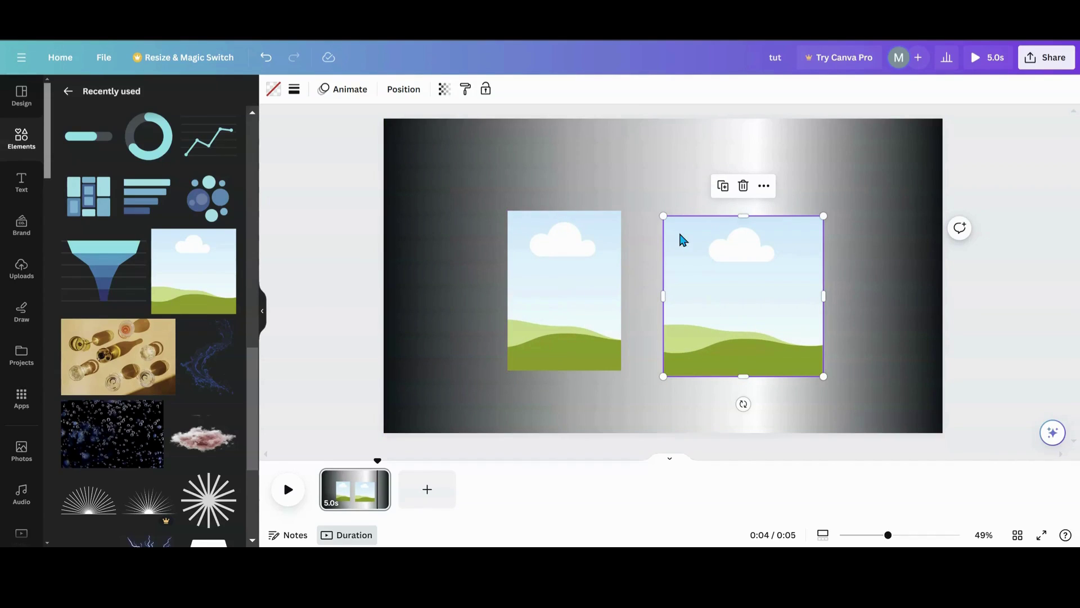
click(743, 185)
- Duplicate the portrait frame, shrink the copy to about half size at the page's upper edge, and keep the original left of centre
drag(551, 262, 621, 269)
click(605, 194)
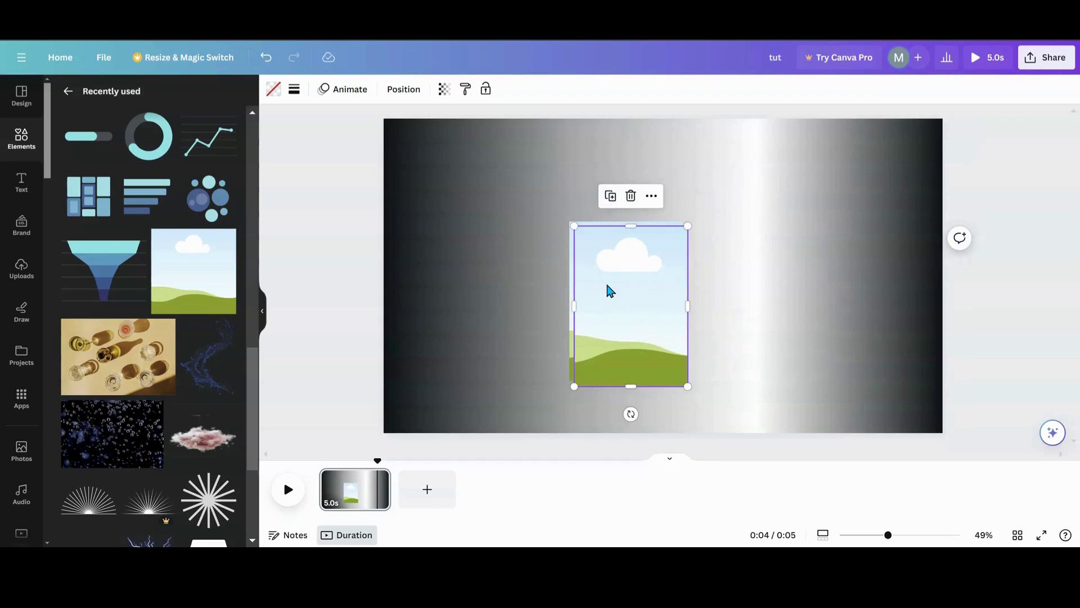
drag(718, 302, 774, 221)
drag(803, 188, 787, 156)
drag(636, 301, 579, 305)
- Duplicate the small frame twice, stepping each copy diagonally down to the left and making it slightly larger than the previous one
click(770, 171)
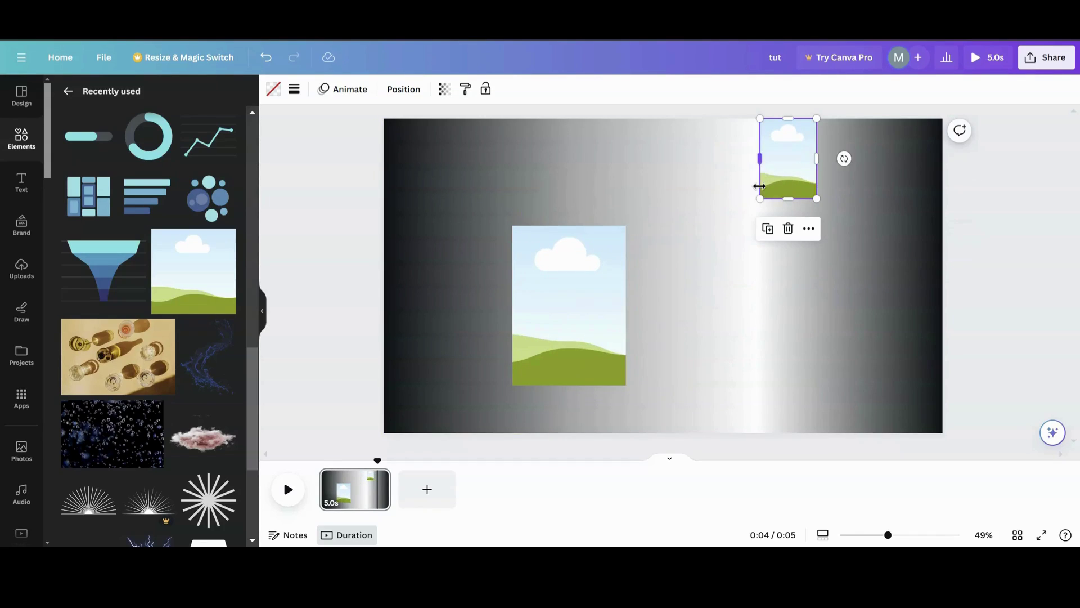
click(767, 235)
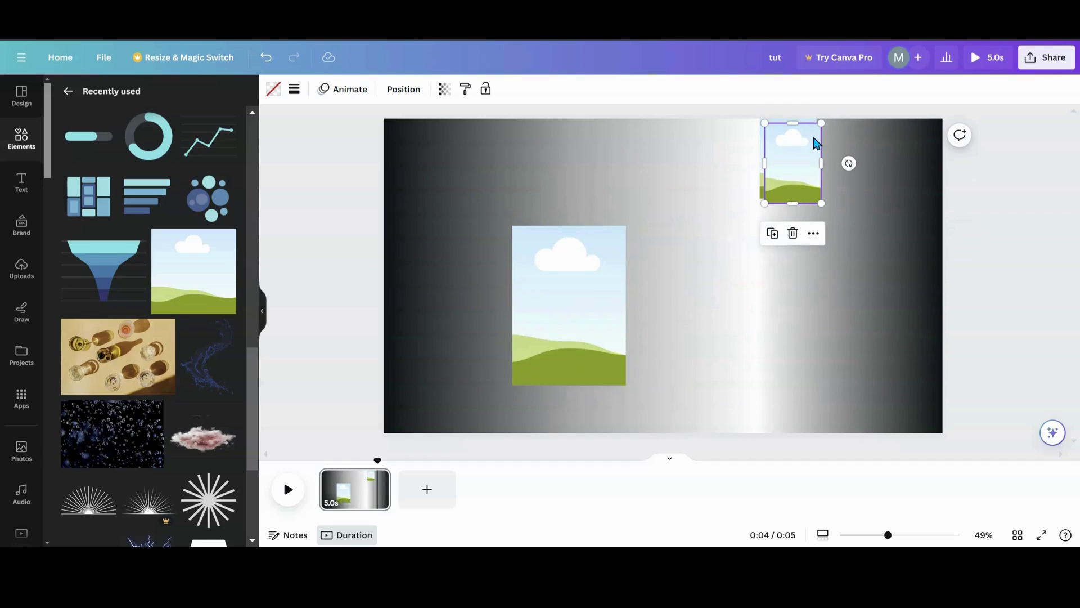
drag(805, 156, 764, 192)
drag(722, 238, 703, 256)
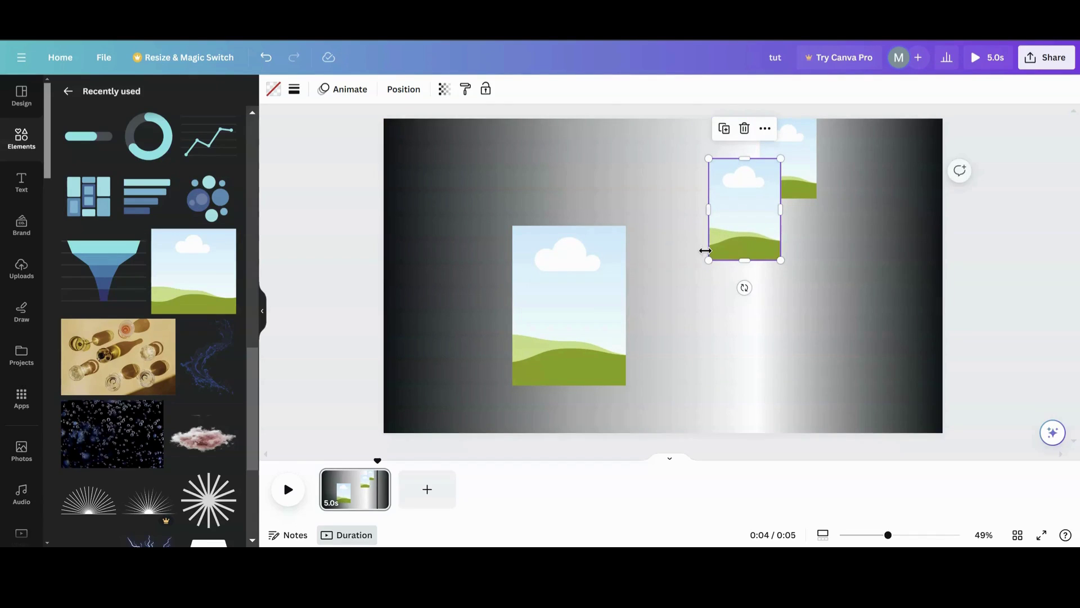
click(724, 129)
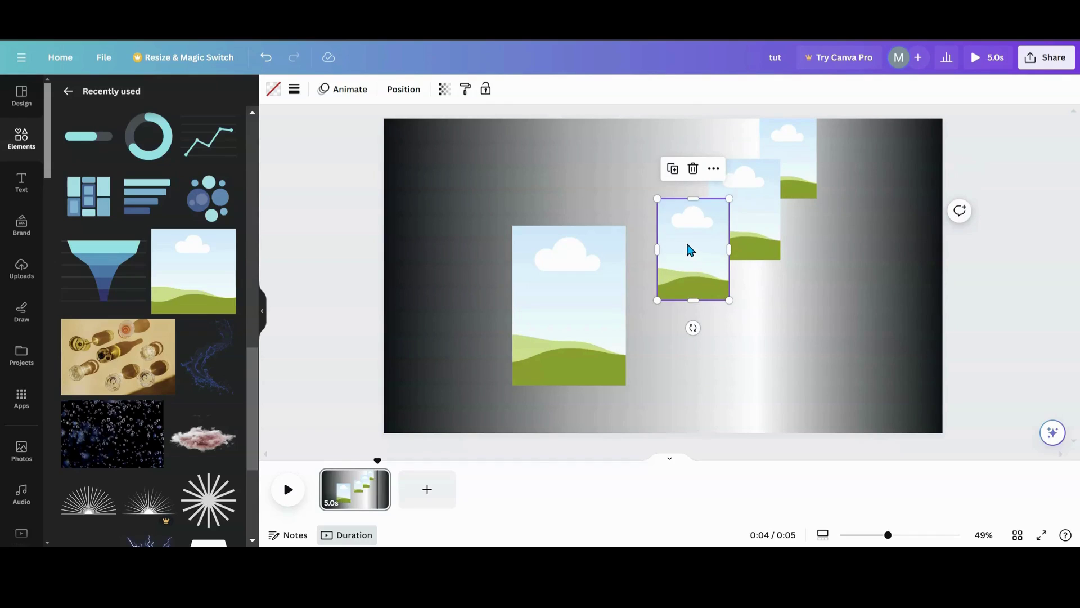
drag(661, 307, 642, 324)
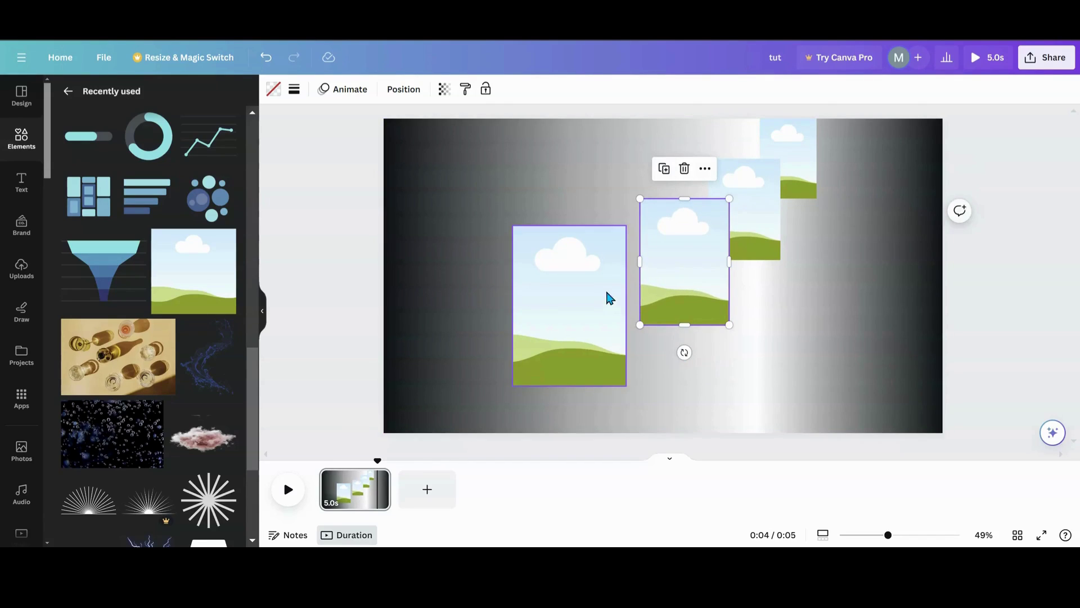
- Add a fourth, slightly larger duplicate to the diagonal row of frames and move the original large frame against its left side
click(664, 170)
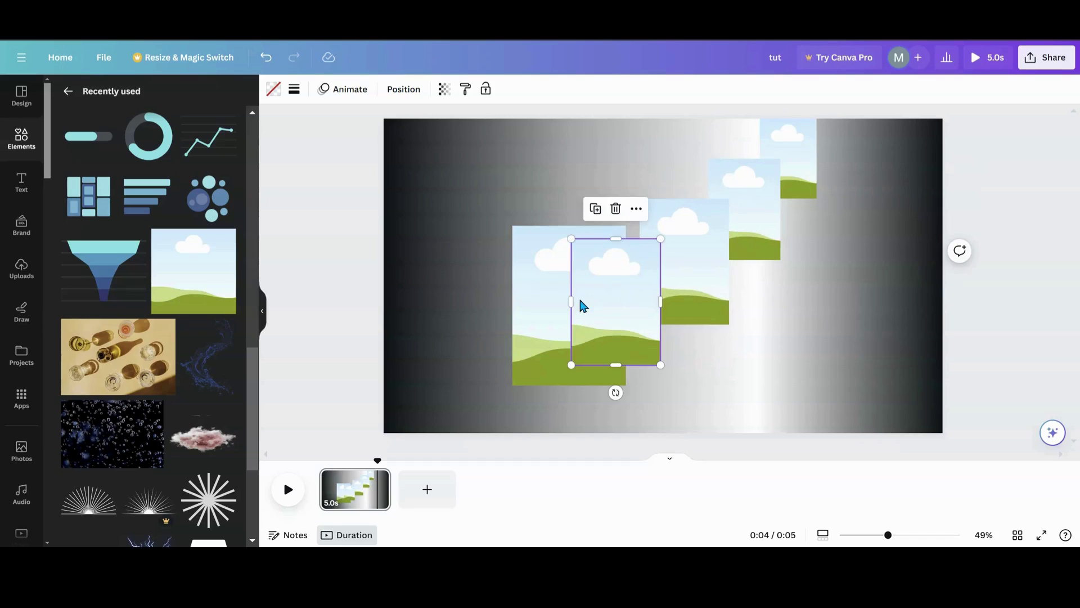
drag(545, 311, 467, 320)
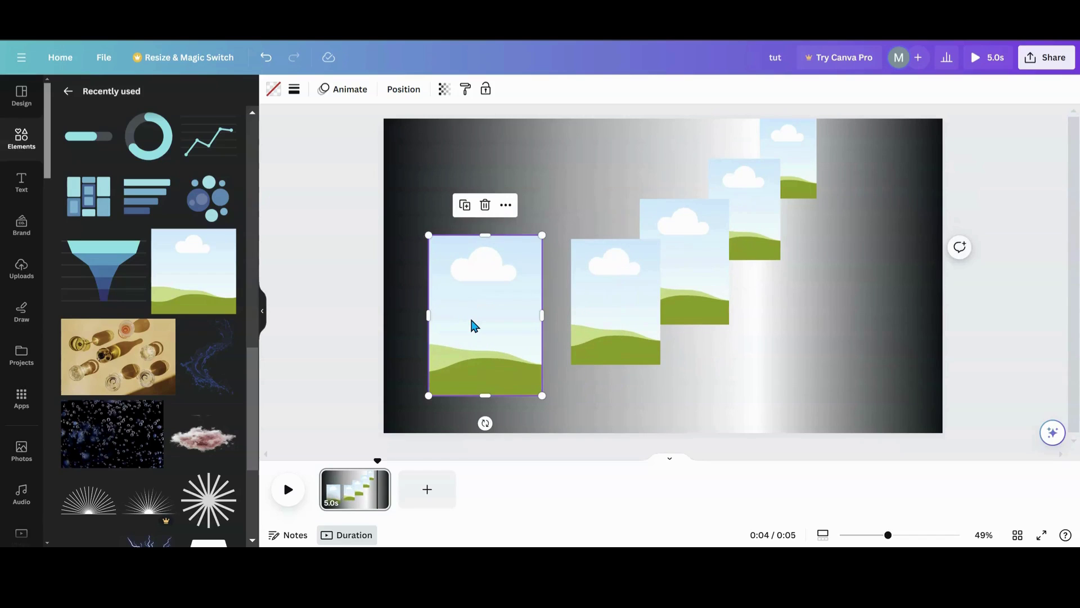
click(576, 330)
drag(569, 367, 561, 379)
drag(504, 325, 537, 323)
- Bring the large front frame to the top of the layer order
click(415, 95)
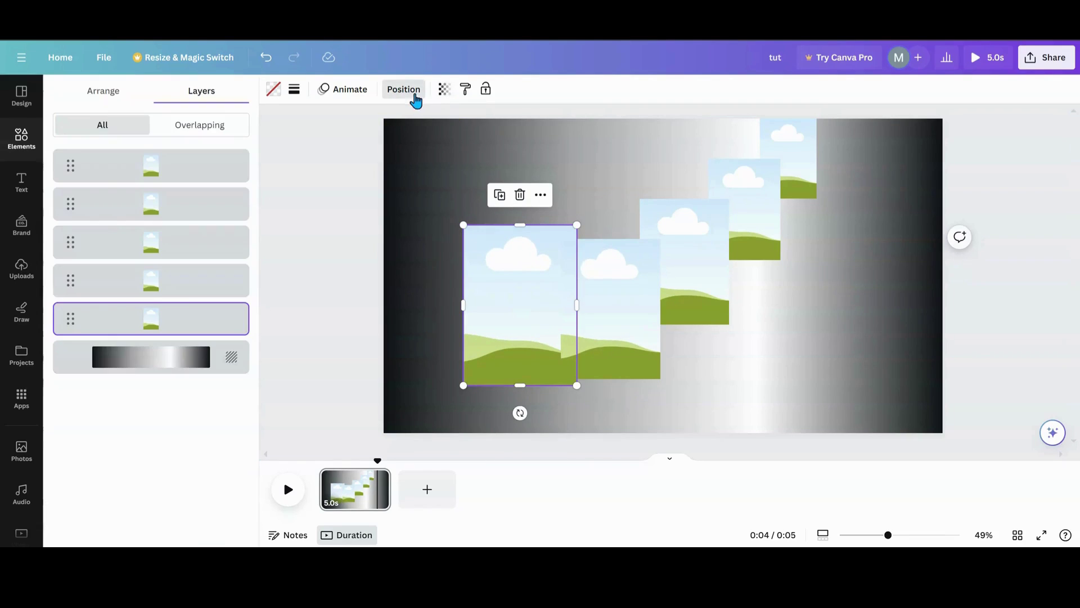
drag(172, 325, 165, 144)
drag(143, 315, 164, 188)
drag(145, 315, 144, 157)
- Enlarge the front frame and position it near the page's lower left, overlapping the next frame in the row
drag(497, 326, 504, 330)
drag(471, 230, 434, 178)
drag(584, 389, 592, 403)
drag(519, 341, 521, 341)
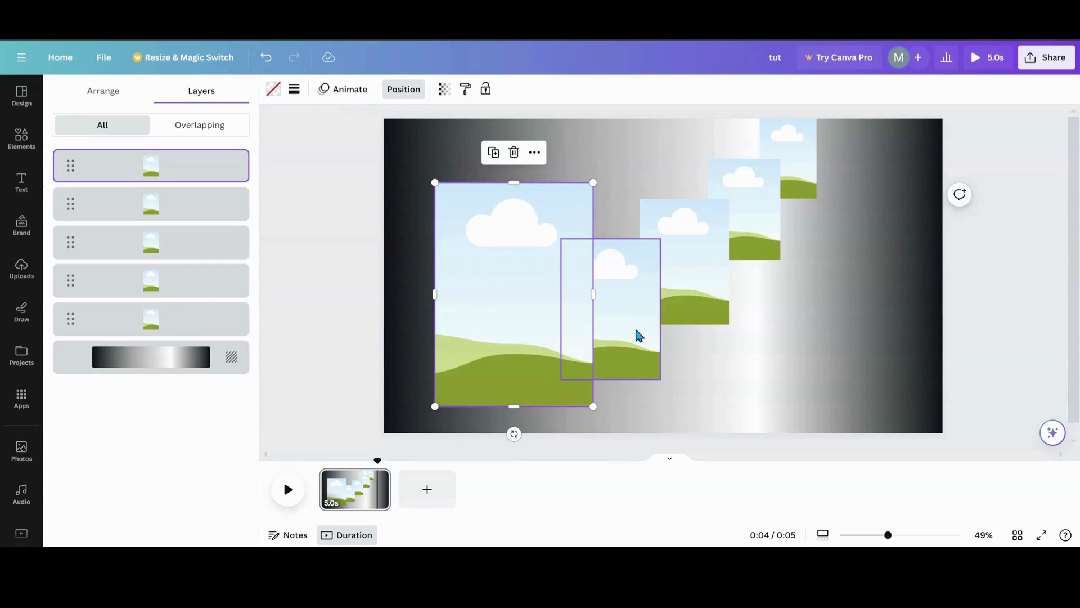
drag(535, 320, 533, 331)
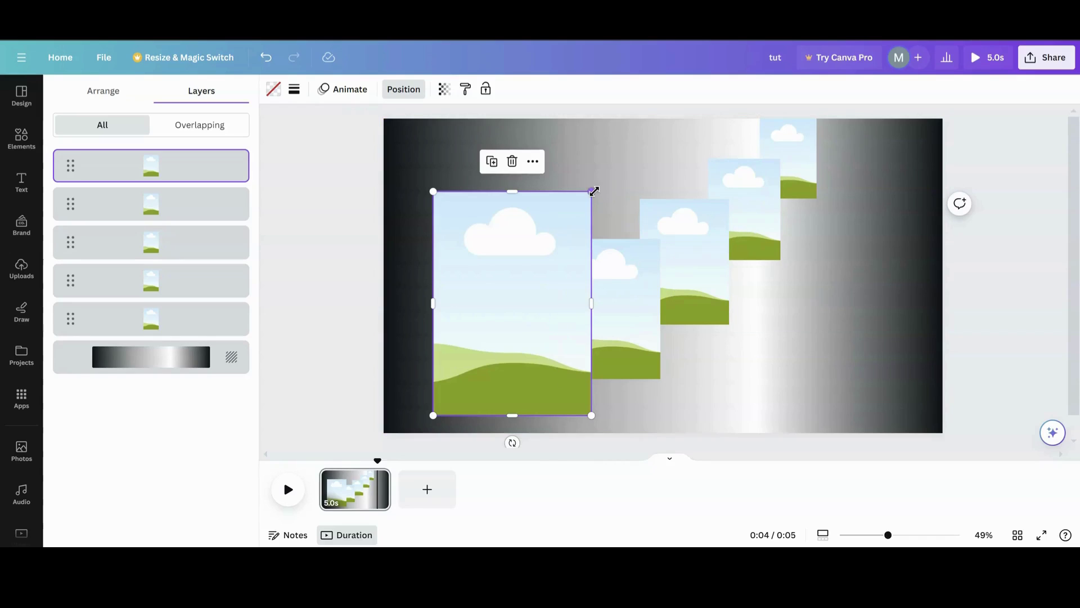
mouse_move(592, 193)
mouse_down()
mouse_move(579, 205)
mouse_move(592, 184)
mouse_up()
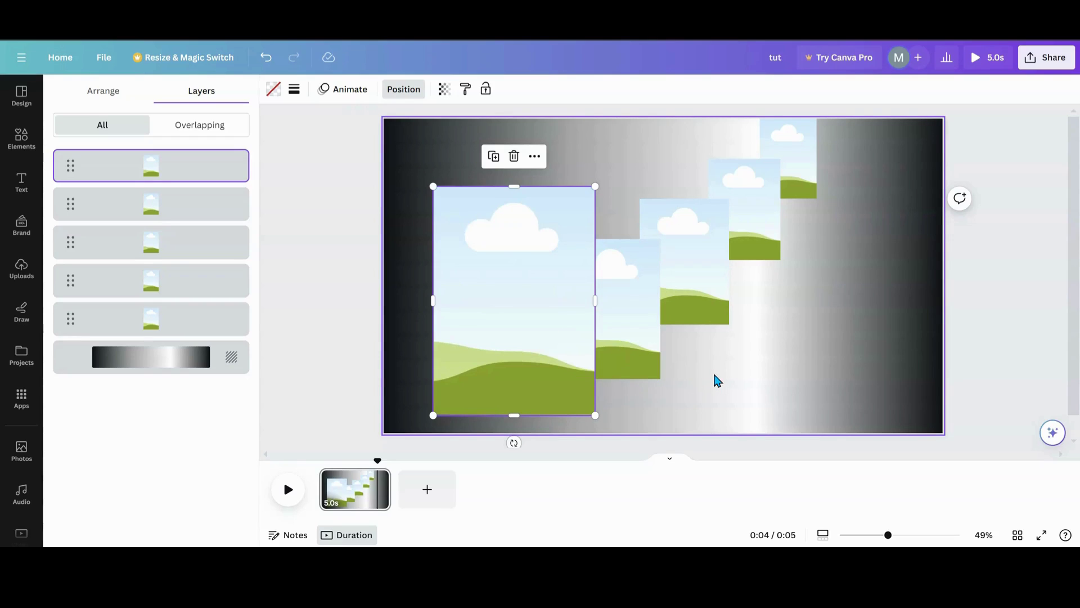
drag(535, 327, 536, 335)
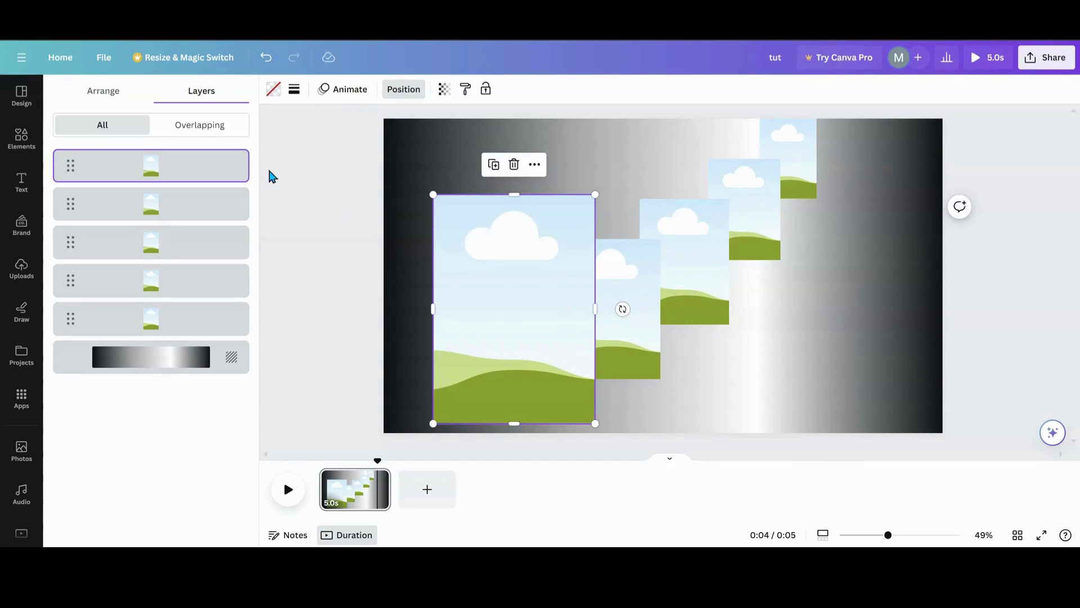
- Fill the five frames from largest to smallest with the recently used lantern street, girl in red, lollipop, chocolate and smiling couple photos
click(21, 139)
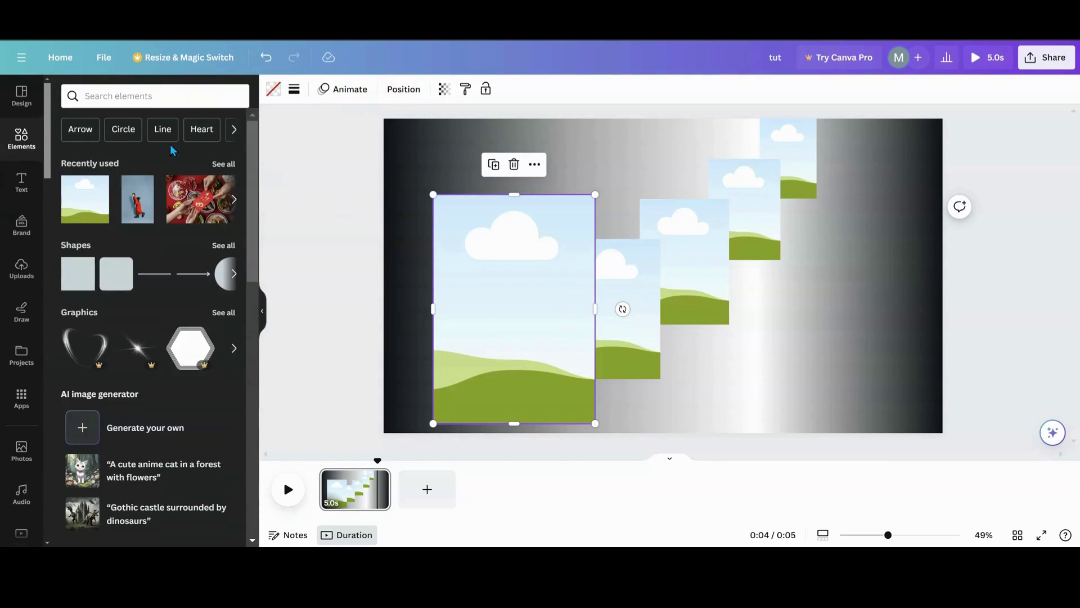
click(223, 164)
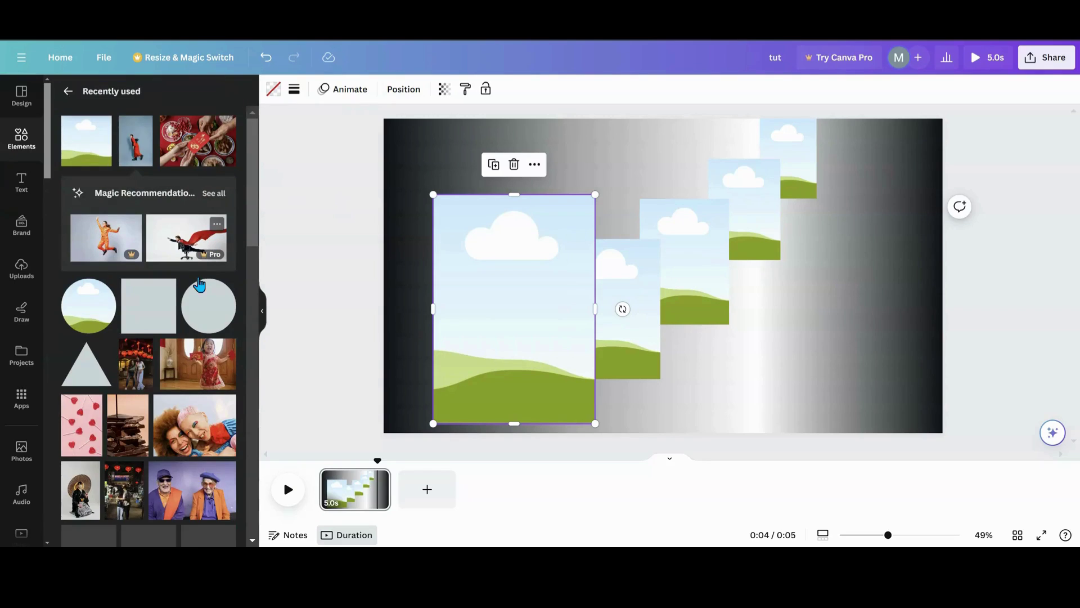
scroll(195, 285, down, 2)
drag(136, 213, 401, 309)
drag(184, 218, 607, 289)
drag(83, 268, 680, 253)
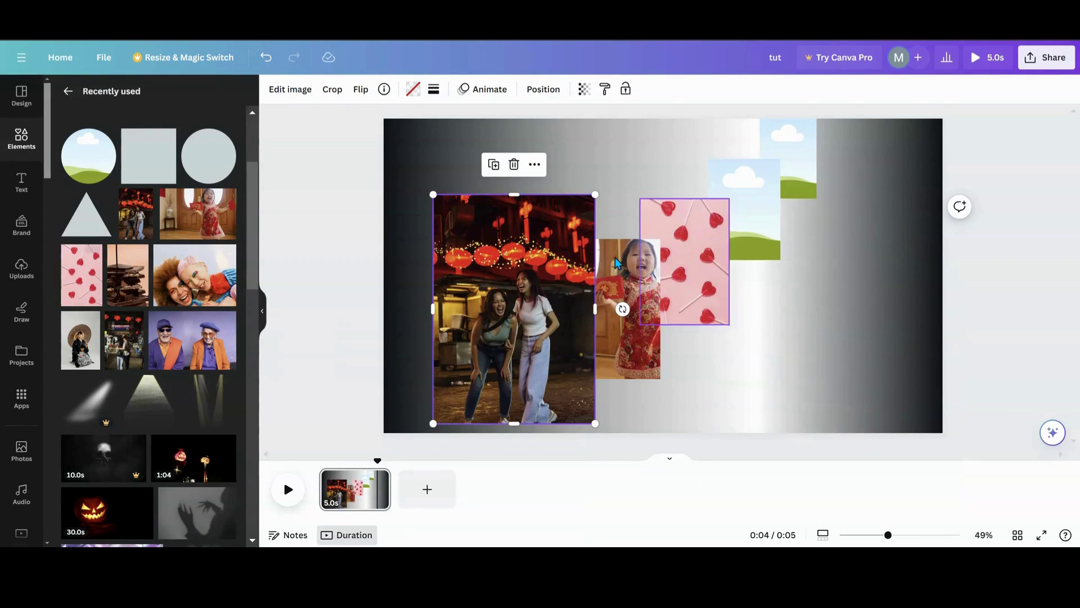
drag(128, 275, 737, 202)
drag(194, 275, 784, 157)
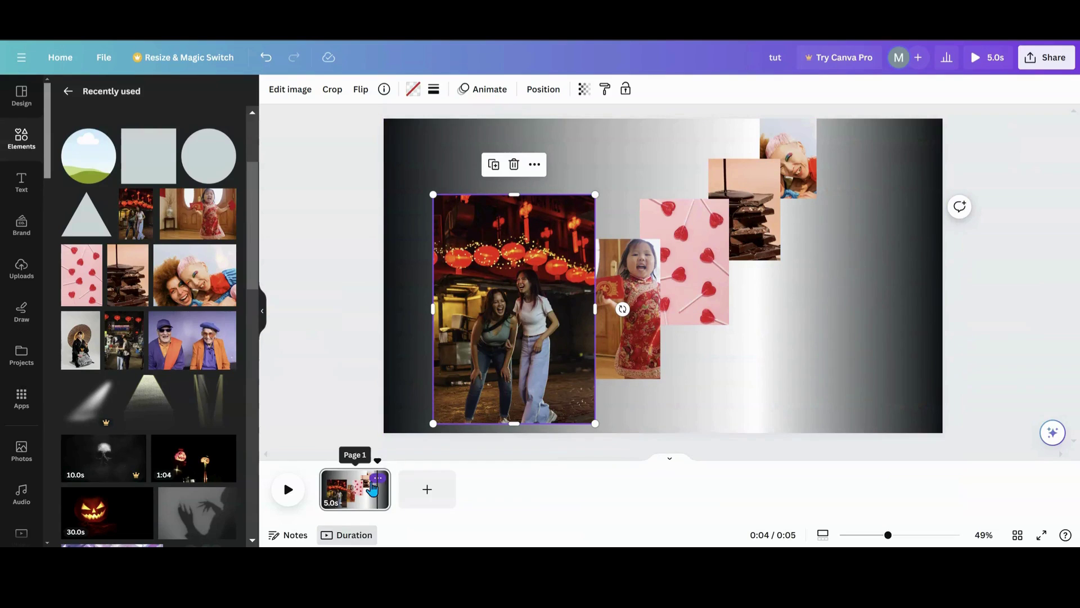
click(378, 480)
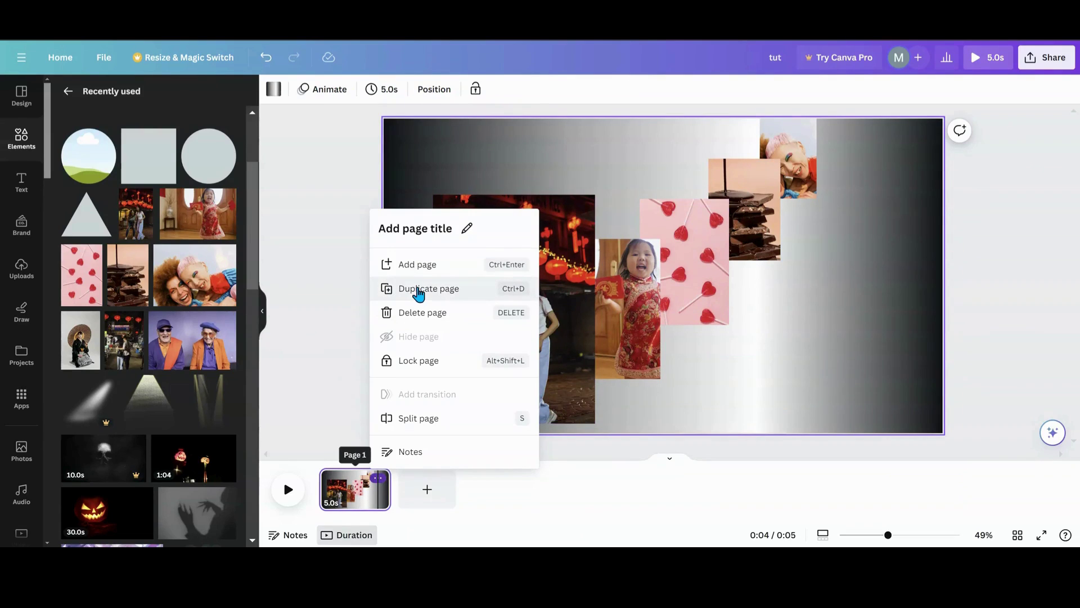
click(761, 349)
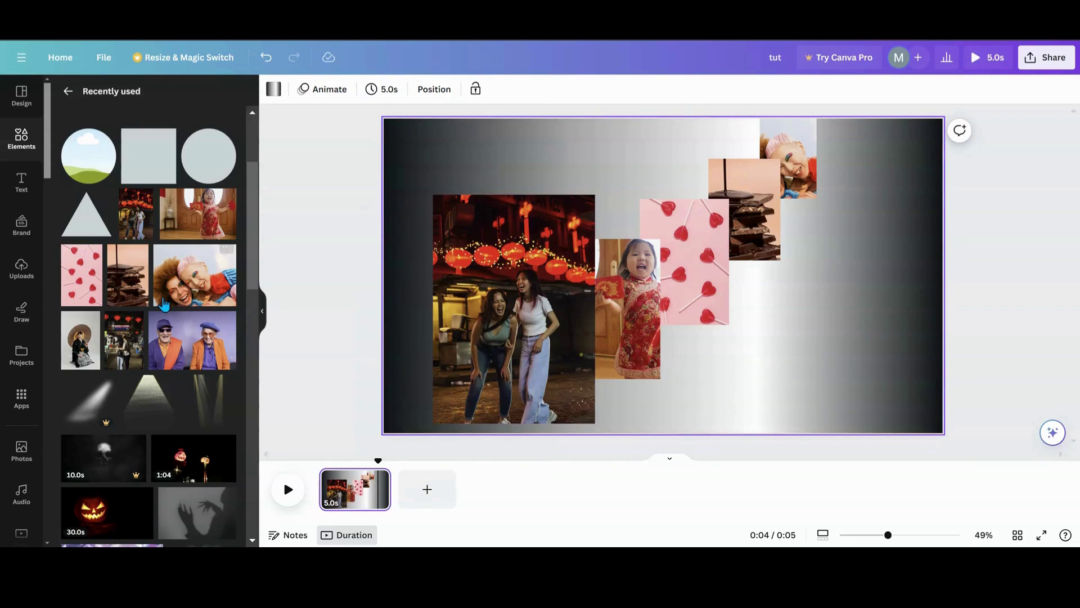
- Add a triangle below the smaller photos and fill it with the document's metallic black-grey-white gradient
click(78, 229)
drag(670, 304, 796, 378)
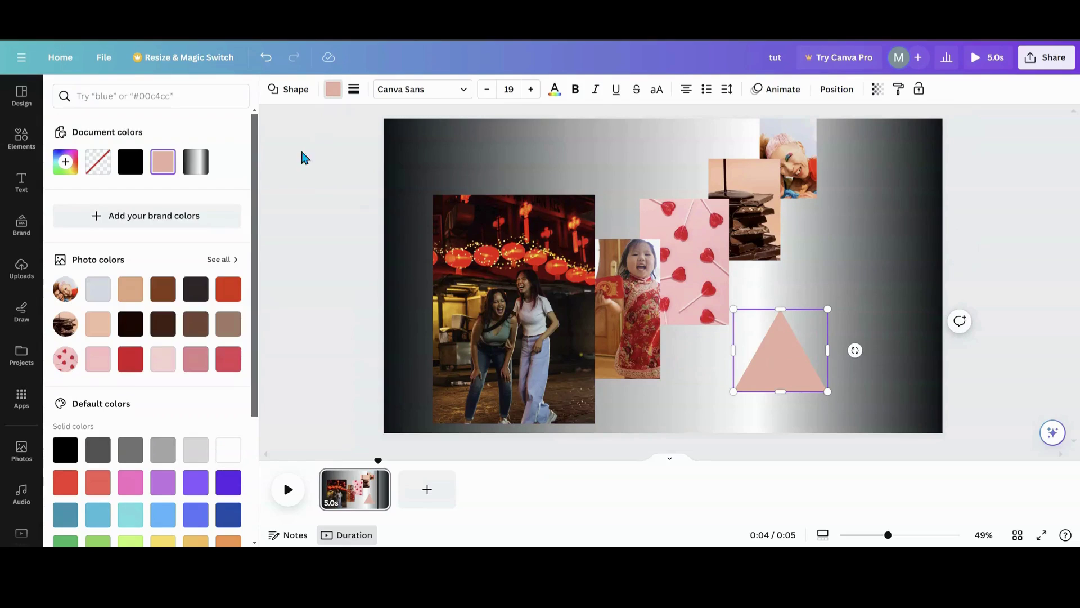
click(198, 165)
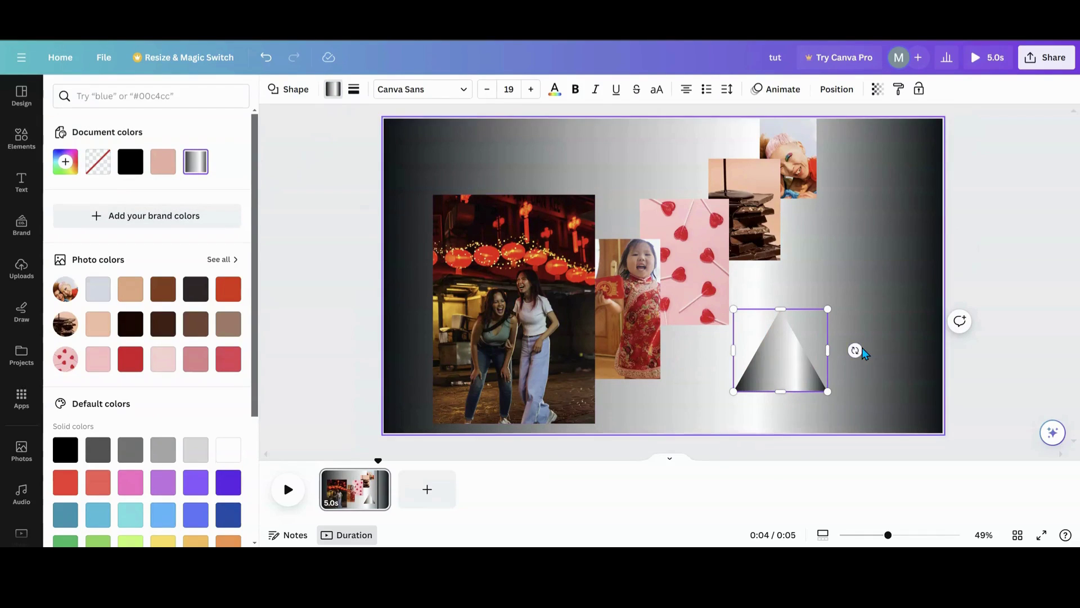
- Rotate the triangle so its tip points to the page's upper right and stretch it into a long diagonal ray
drag(855, 350, 832, 373)
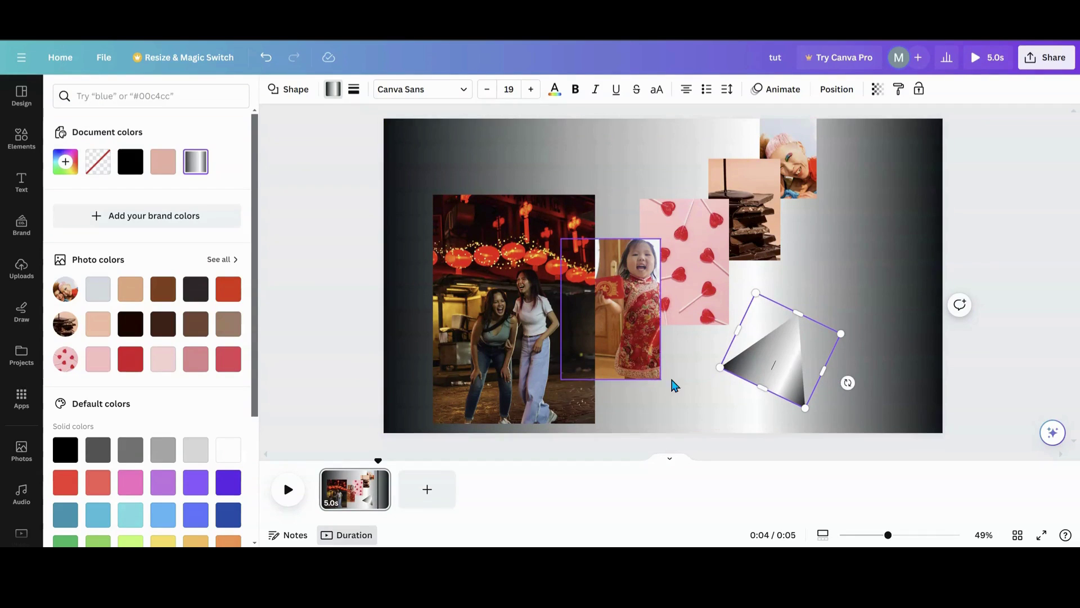
click(849, 273)
drag(793, 365, 509, 402)
drag(567, 419, 558, 432)
drag(529, 353, 805, 198)
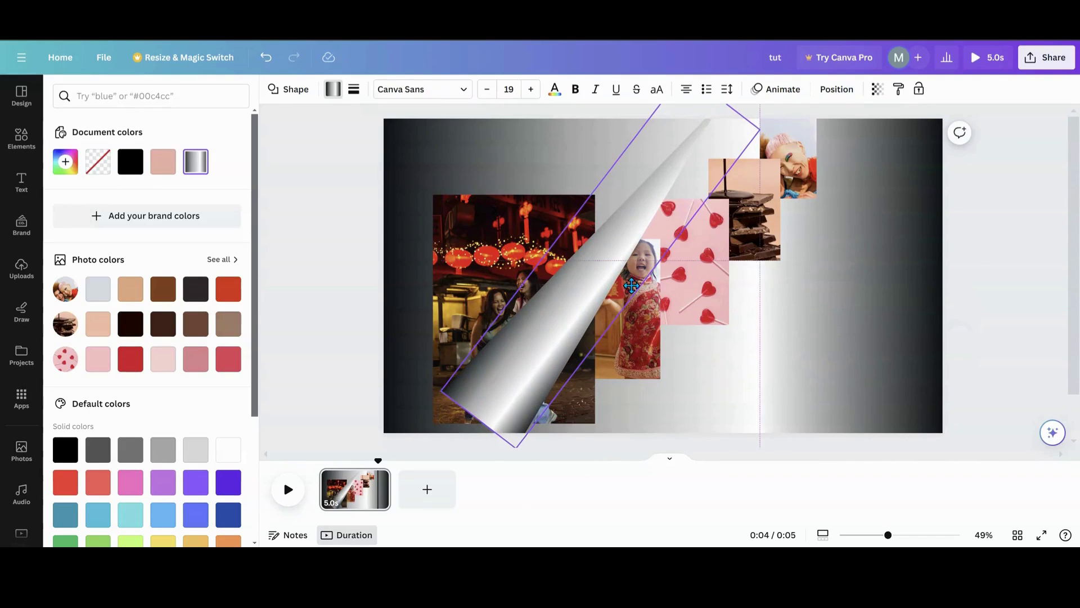
- Widen the triangle with its tip at the smallest photo and extend its base beyond the page's lower edge
drag(636, 291, 764, 365)
drag(661, 344, 690, 319)
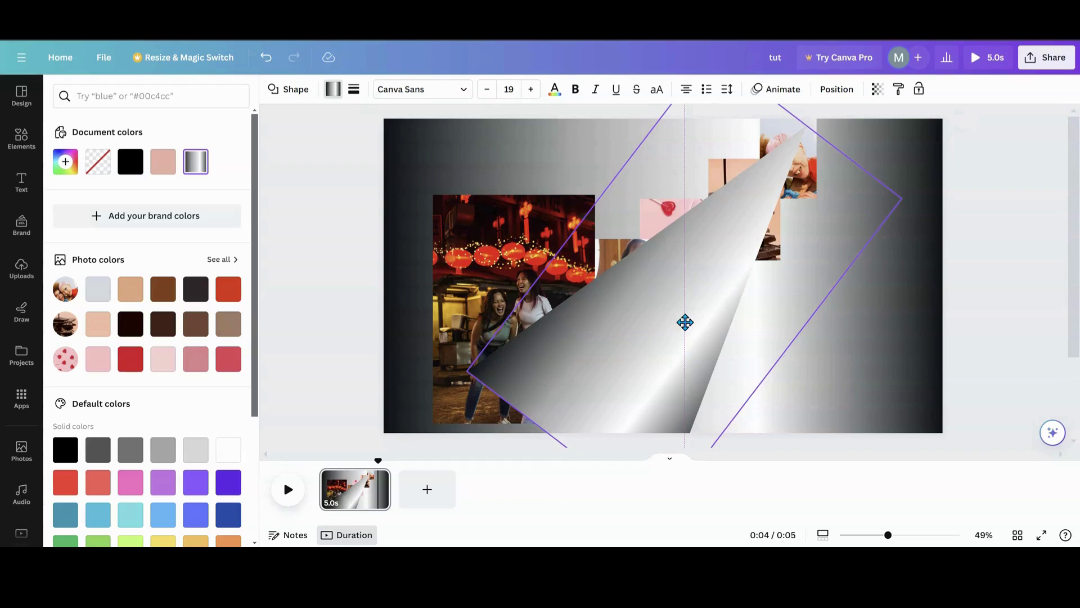
drag(560, 445, 517, 494)
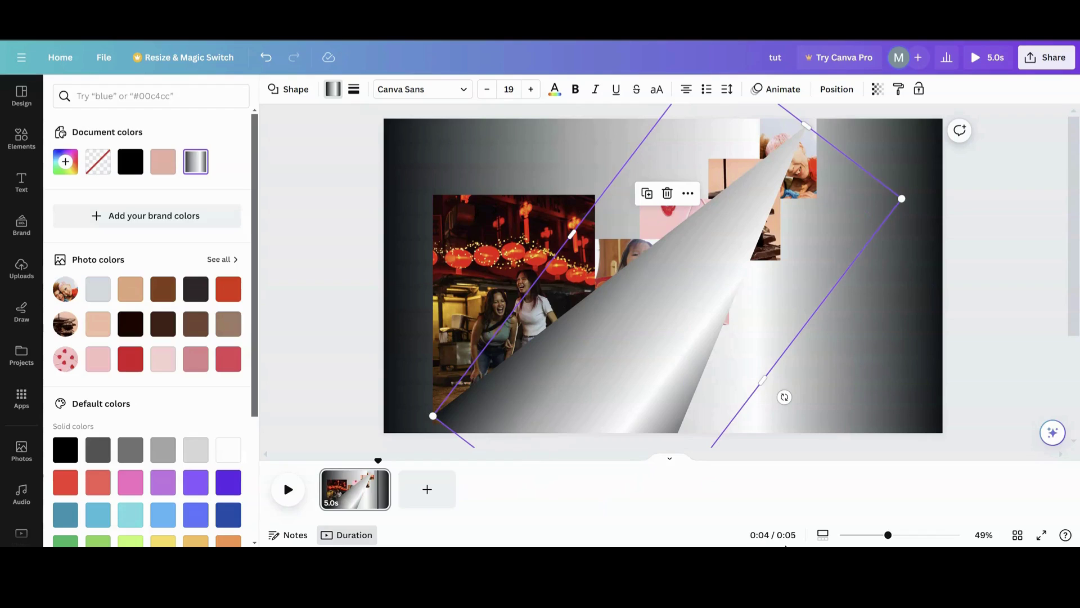
drag(884, 538, 875, 537)
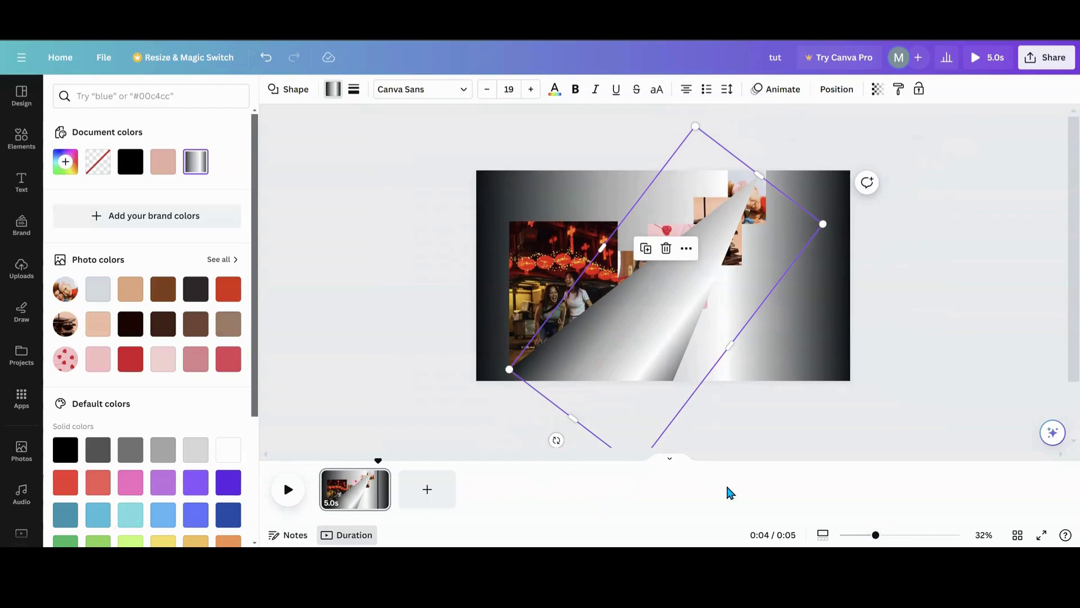
drag(573, 420, 550, 435)
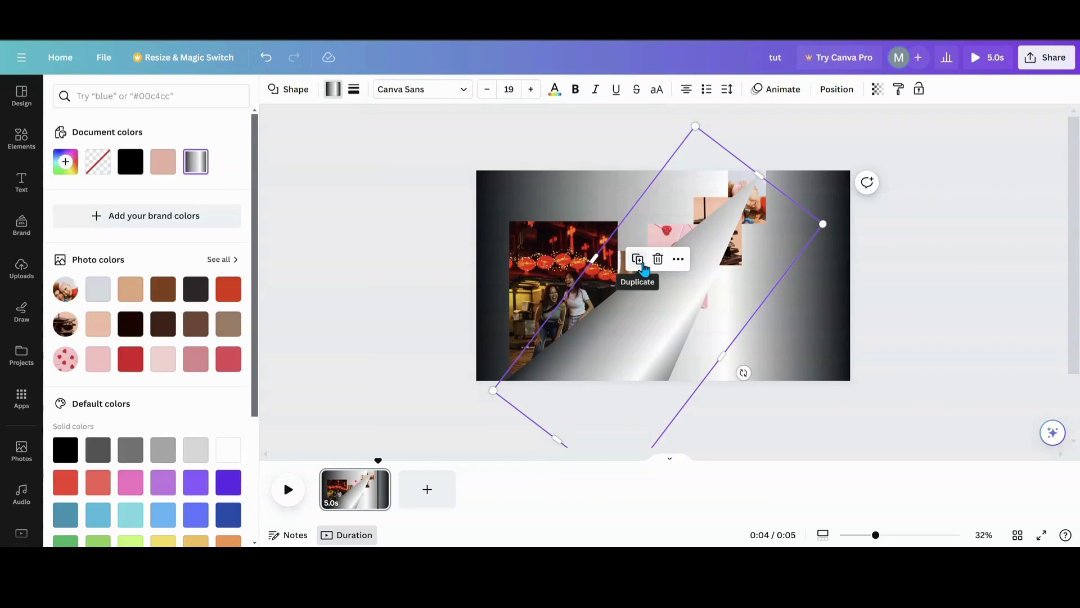
- Duplicate the triangle as a narrower copy inside the original and remove white (#ffffff) from the copy's gradient
click(639, 260)
drag(724, 362, 699, 341)
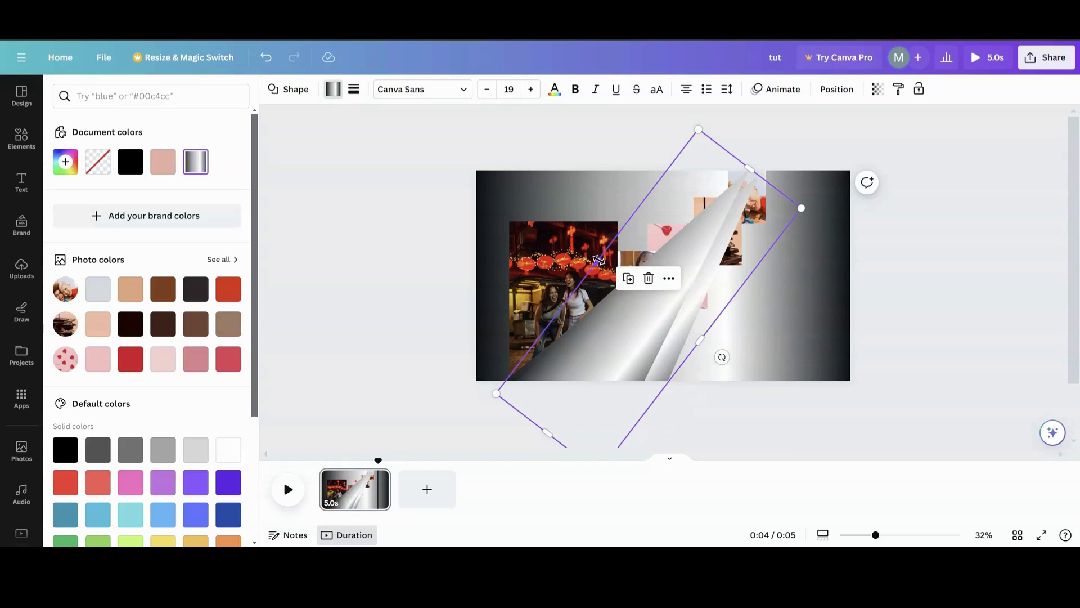
drag(598, 260, 621, 283)
drag(656, 336, 650, 333)
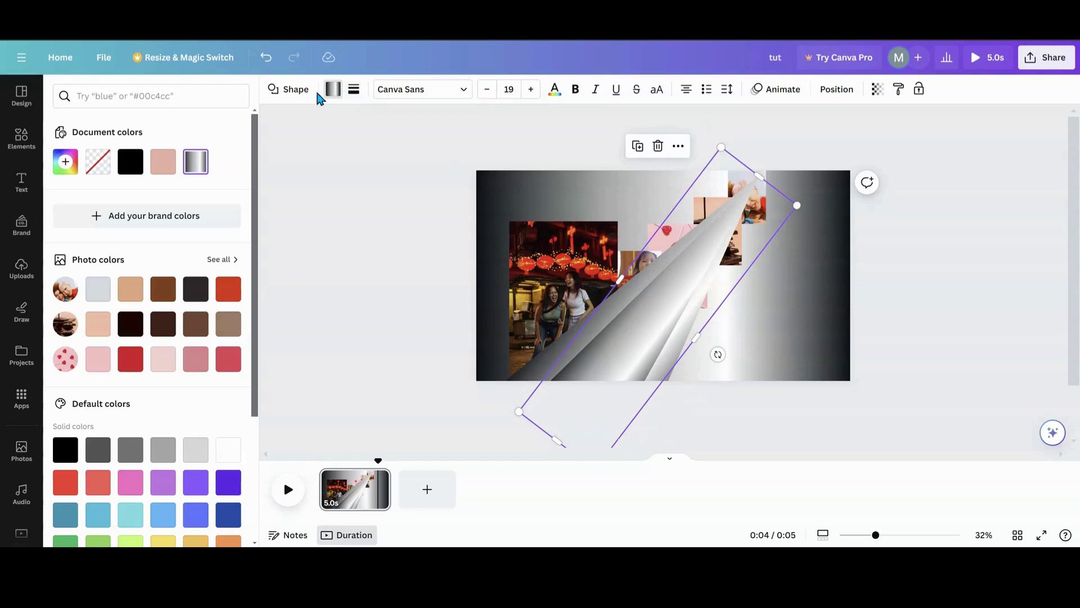
click(194, 165)
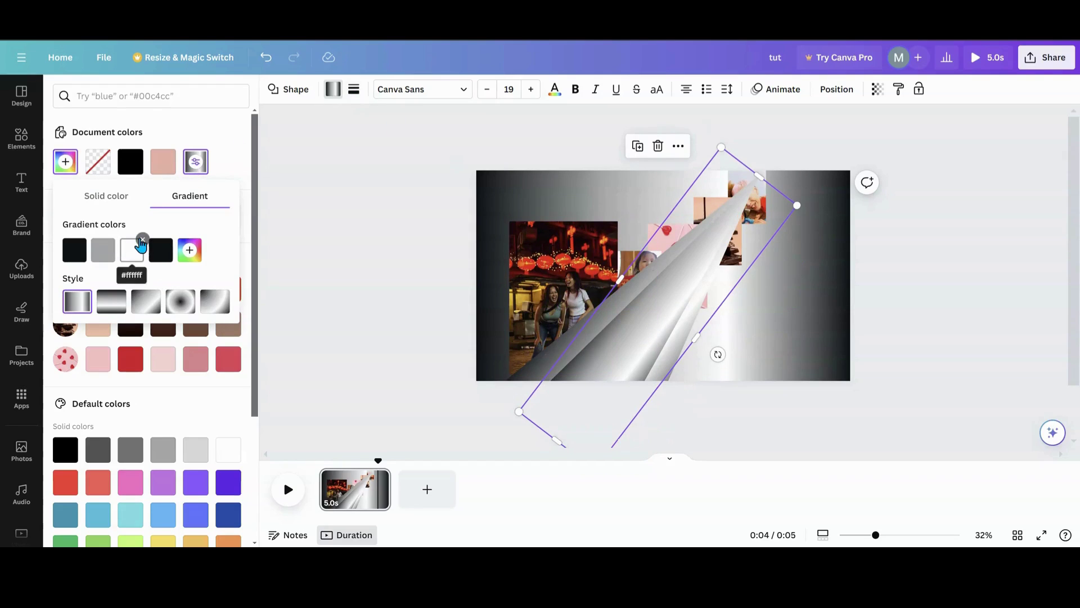
click(141, 240)
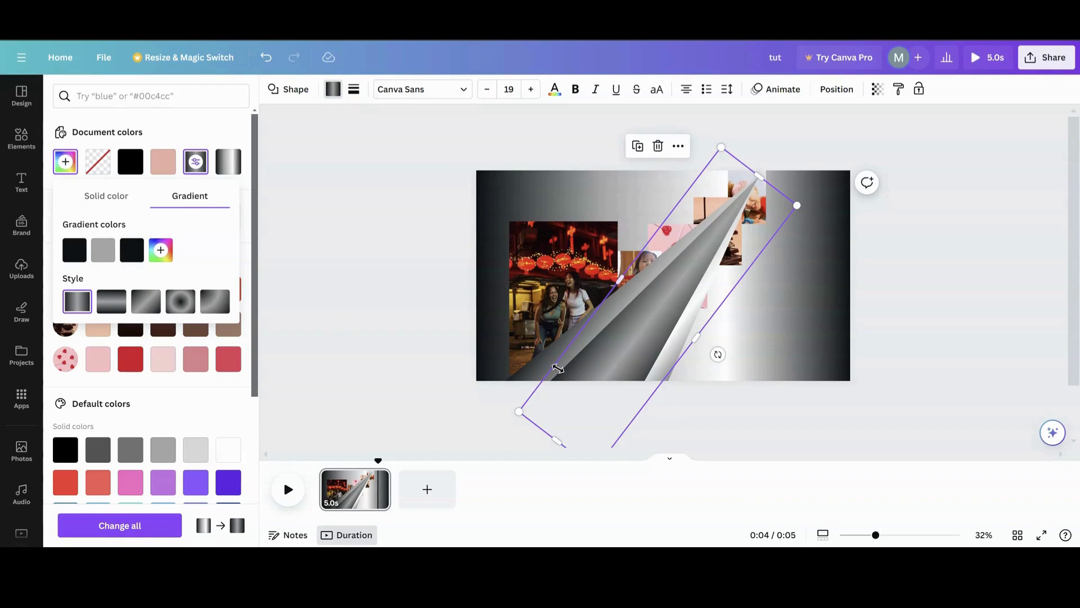
- Move both triangles below all the photos in the layer order, keeping the darker one above the lighter one
click(828, 91)
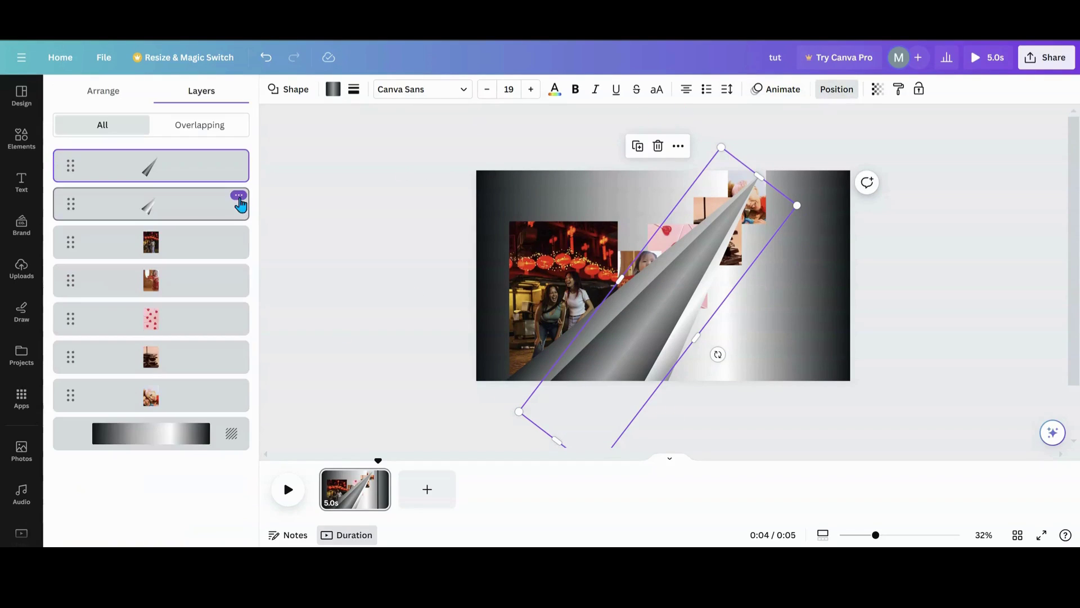
mouse_move(243, 197)
mouse_down()
mouse_move(140, 381)
mouse_move(144, 414)
mouse_move(145, 397)
mouse_up()
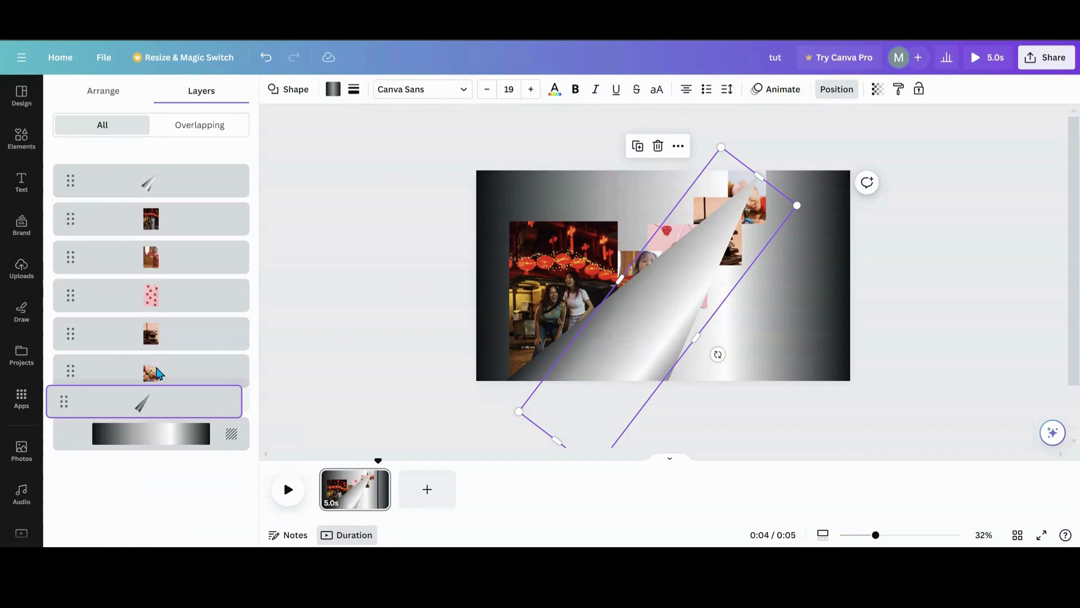
mouse_move(161, 169)
mouse_down()
mouse_move(133, 381)
mouse_move(163, 389)
mouse_up()
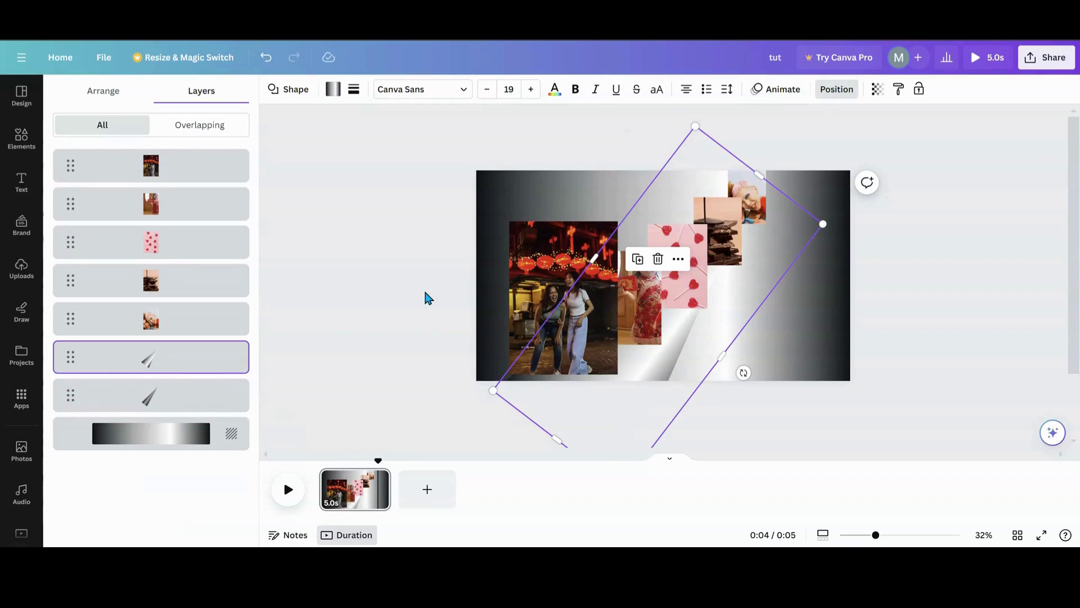
drag(178, 393, 241, 363)
click(382, 397)
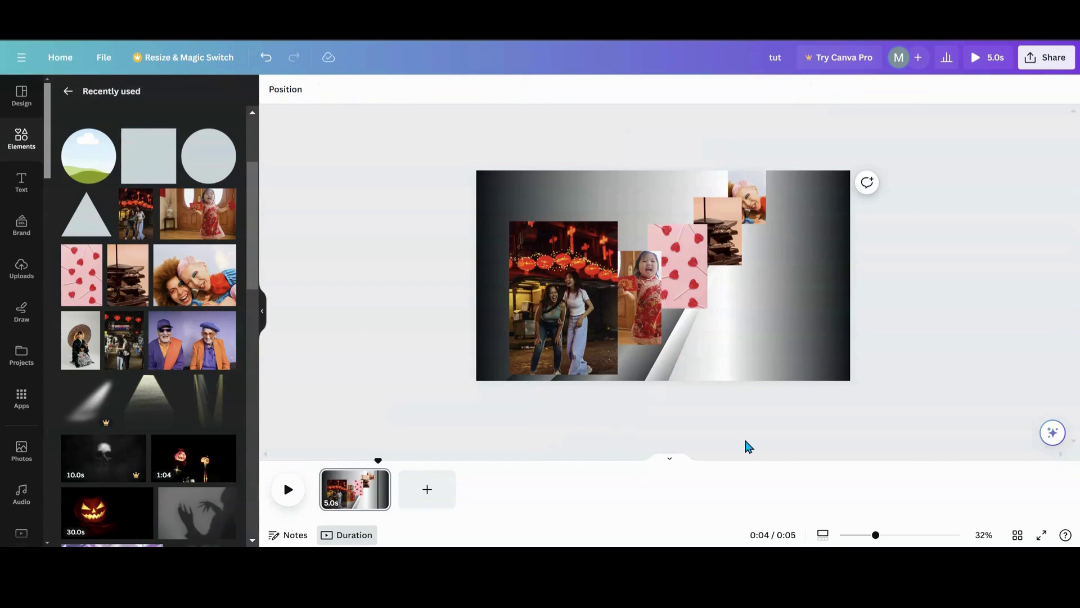
- Shift the darker triangle slightly down and right behind the photos and narrow it a little
click(682, 349)
mouse_move(682, 349)
mouse_down()
mouse_move(694, 353)
mouse_move(687, 362)
mouse_up()
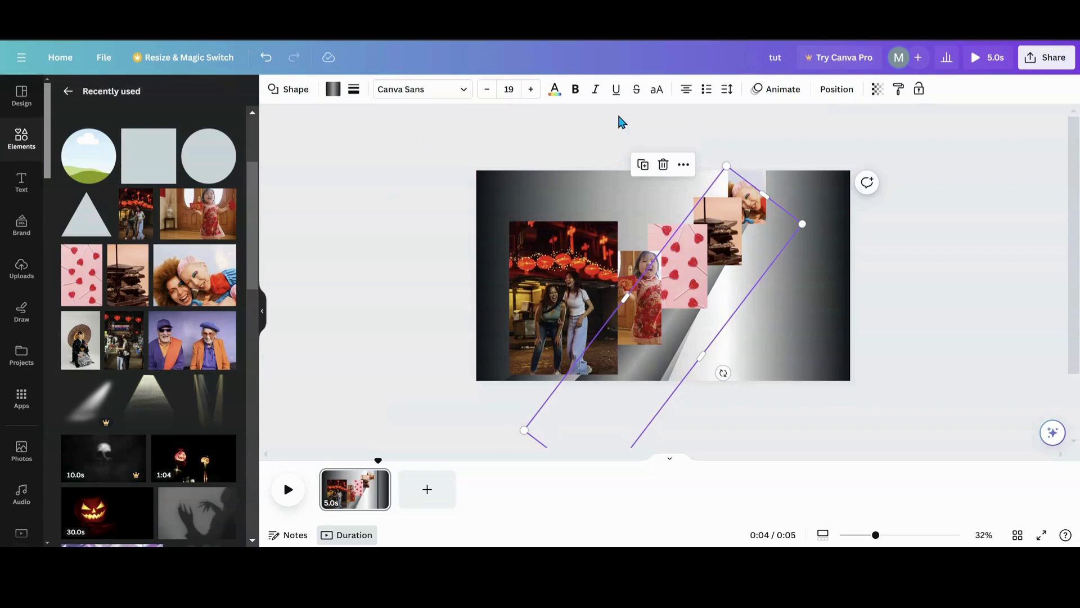
click(835, 91)
click(145, 397)
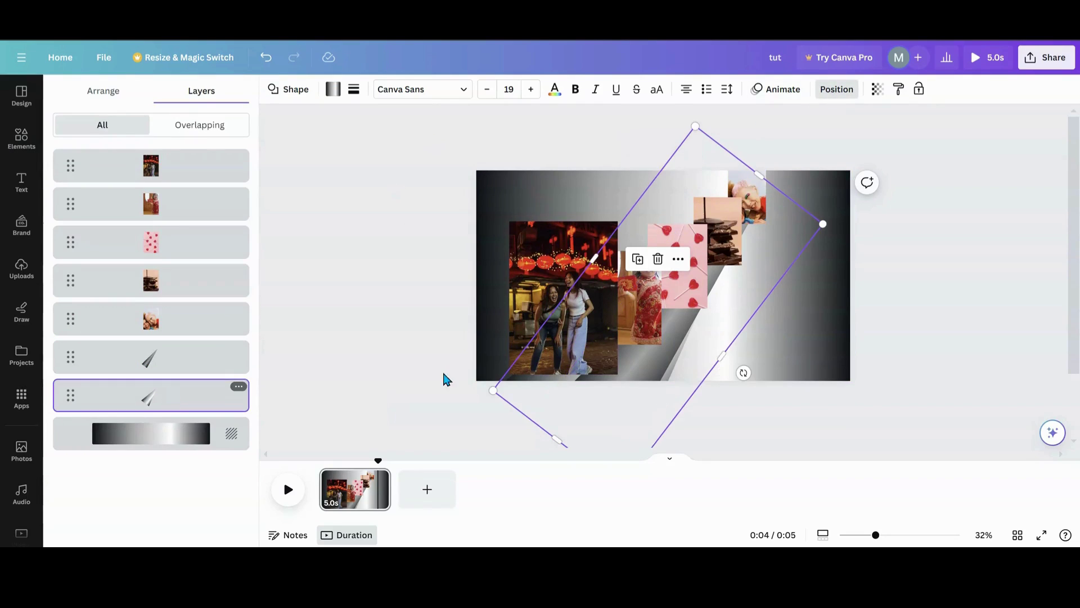
drag(708, 361, 652, 363)
click(646, 377)
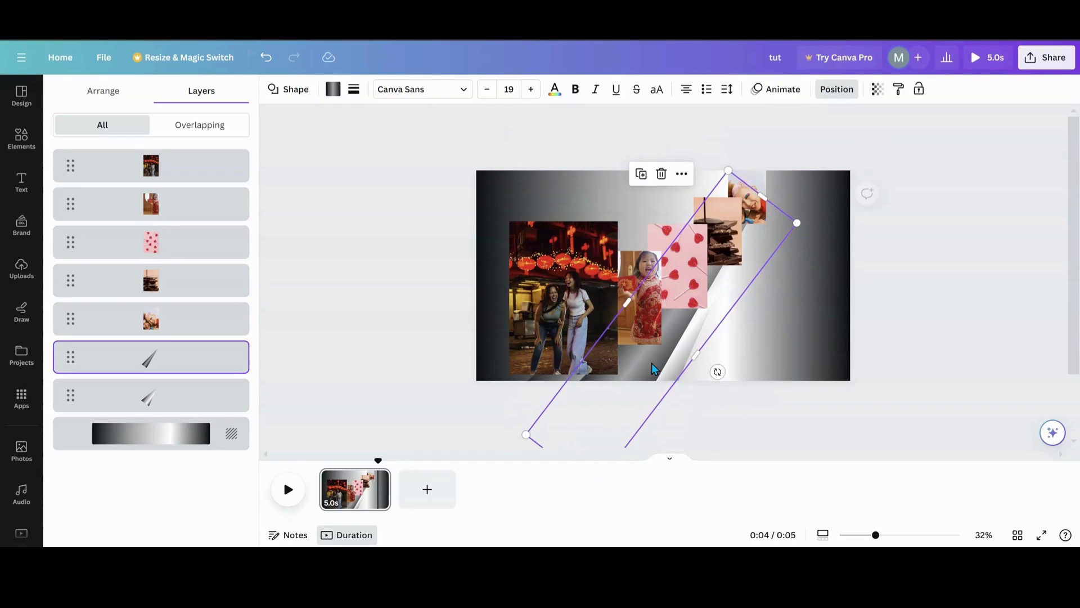
- Widen the lighter triangle on both sides and extend its base farther past the page's lower left corner
click(550, 387)
drag(588, 259, 537, 226)
drag(720, 366, 762, 317)
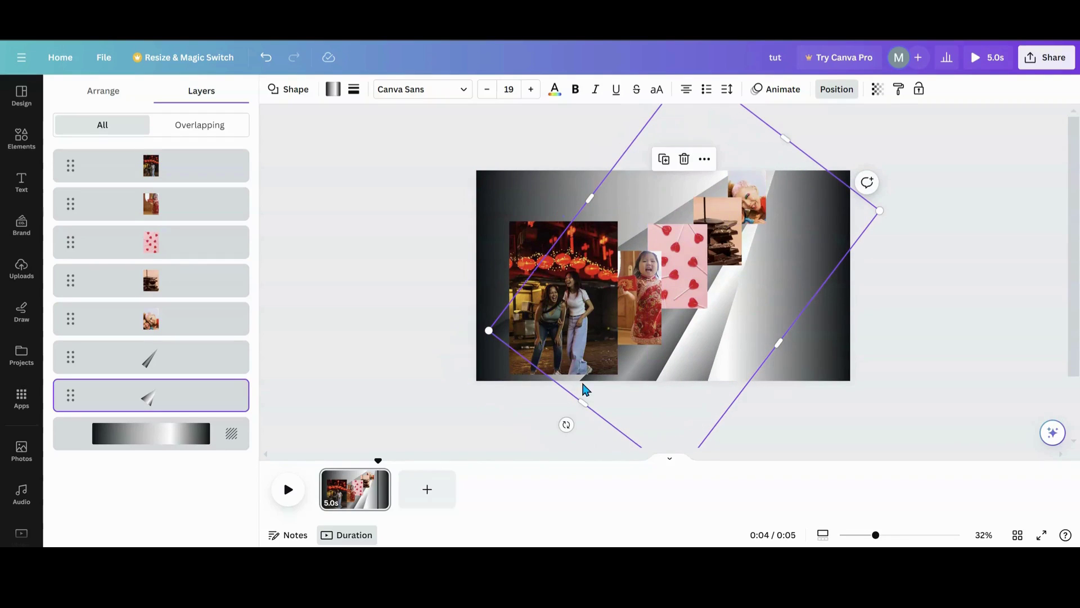
drag(583, 403, 539, 431)
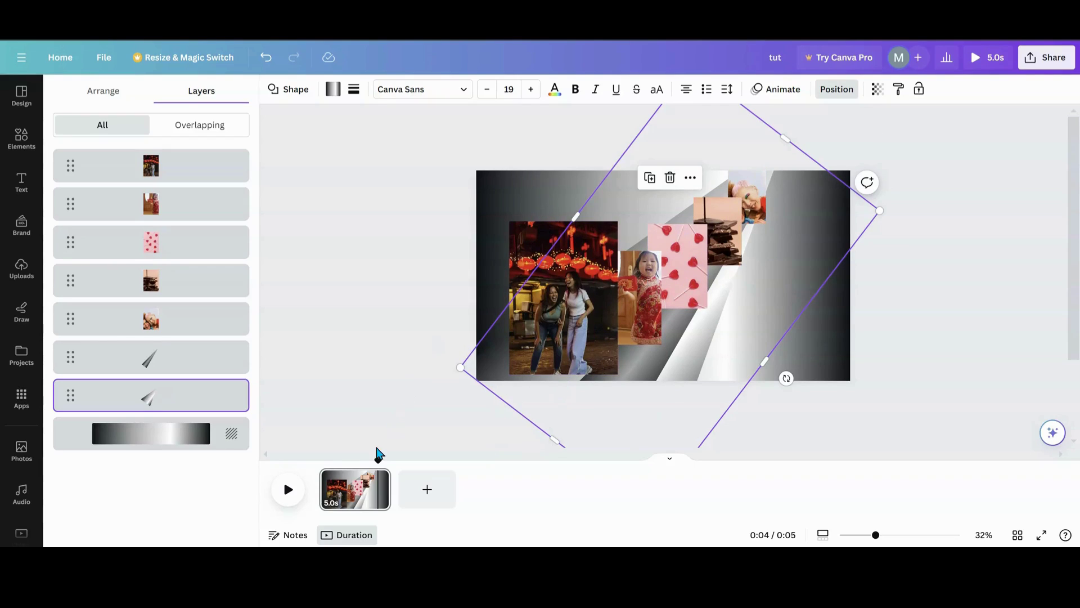
- Duplicate the page and move each photo one frame forward on the copy, filling the smallest frame with the portrait wearing a wide hat
click(377, 481)
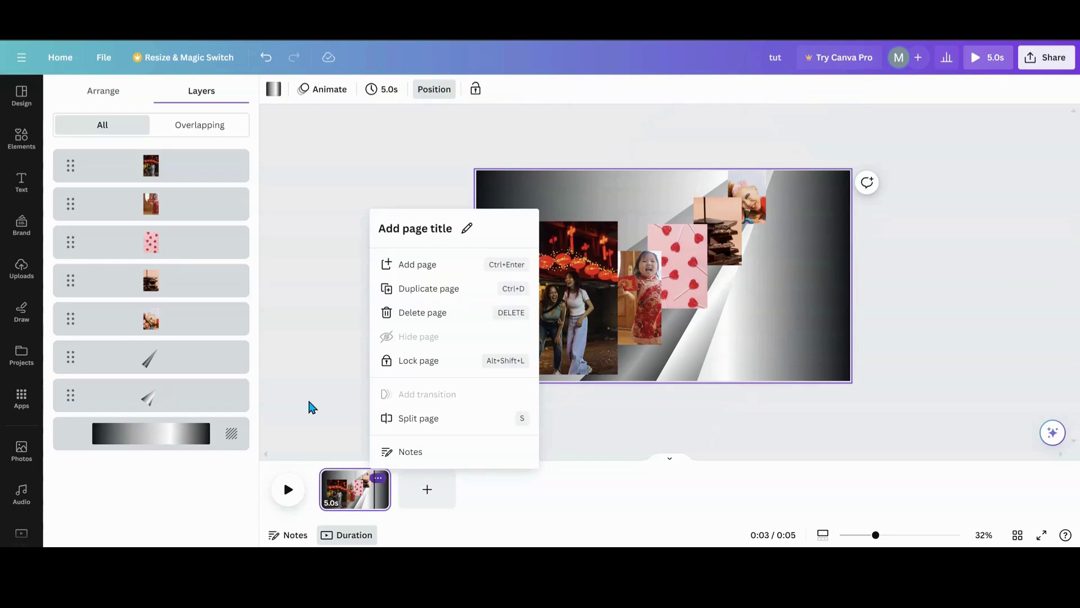
click(416, 290)
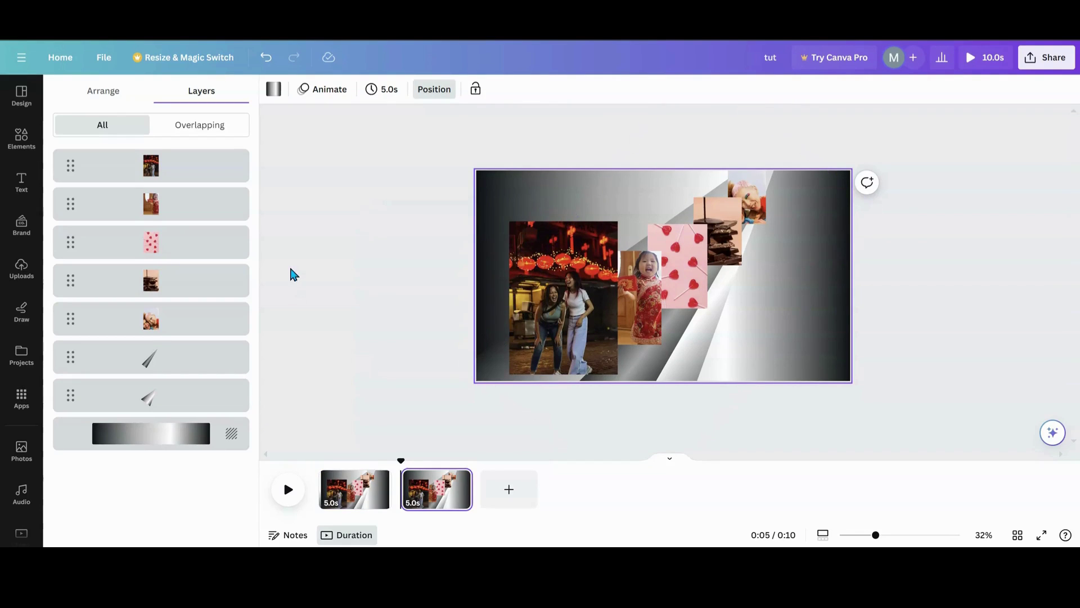
click(22, 138)
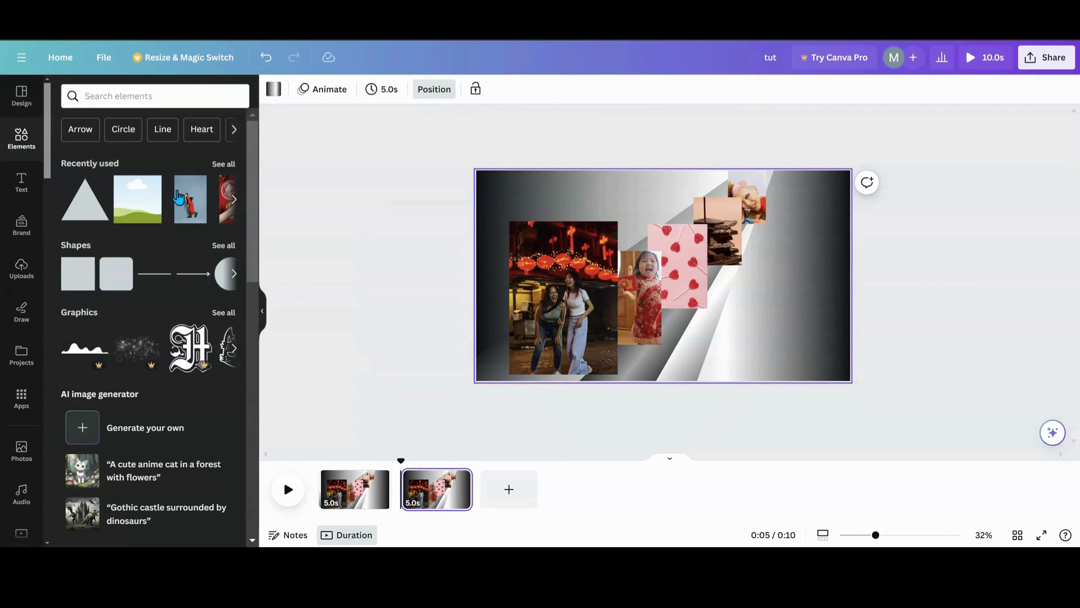
click(223, 164)
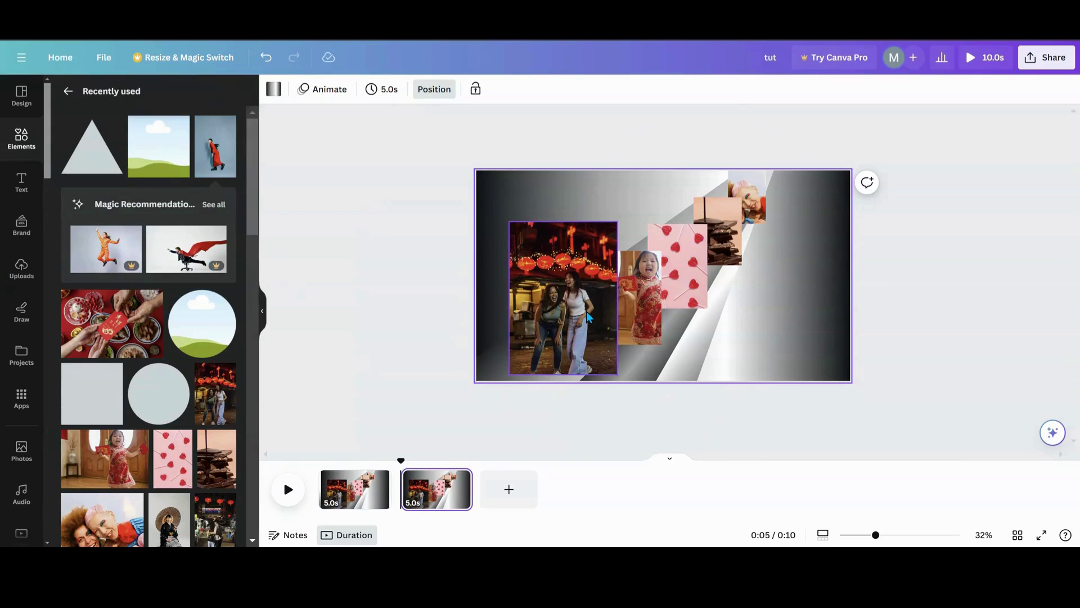
scroll(227, 345, down, 1)
drag(138, 395, 563, 298)
drag(172, 383, 629, 344)
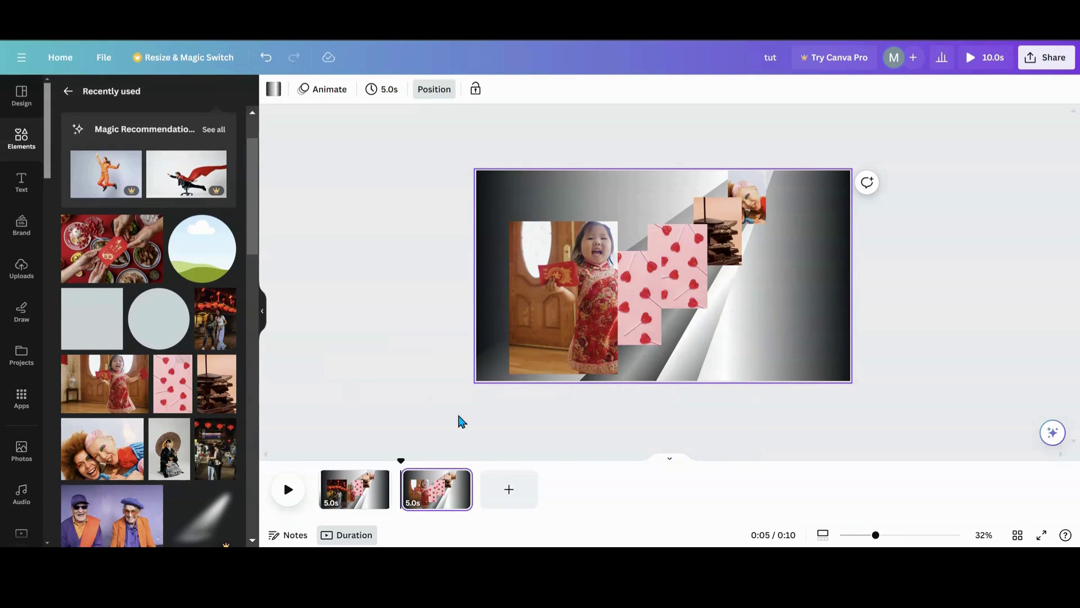
drag(216, 385, 660, 284)
drag(107, 460, 726, 251)
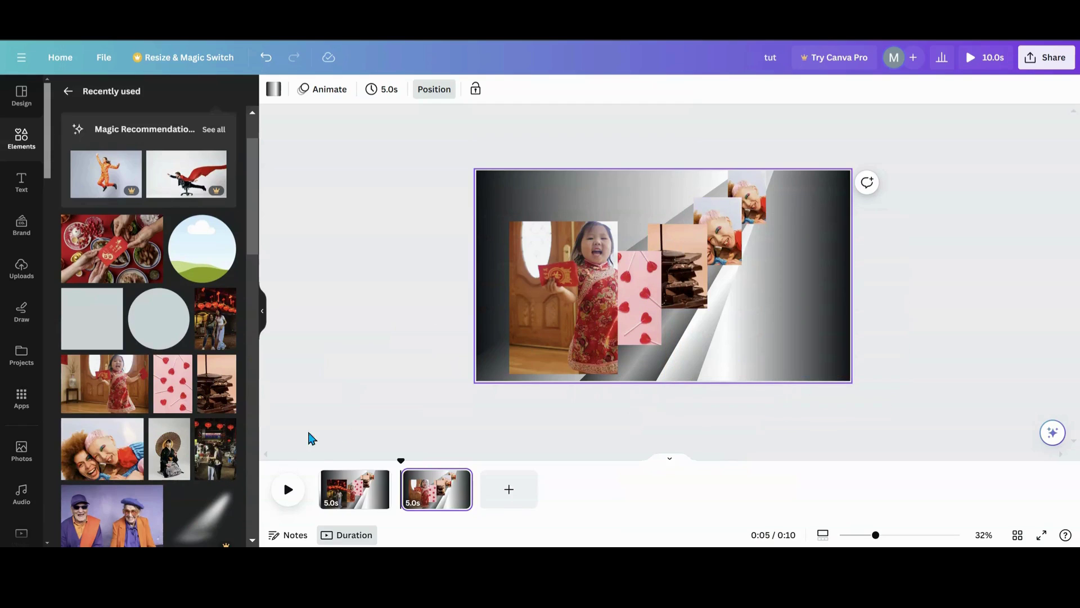
drag(160, 447, 759, 191)
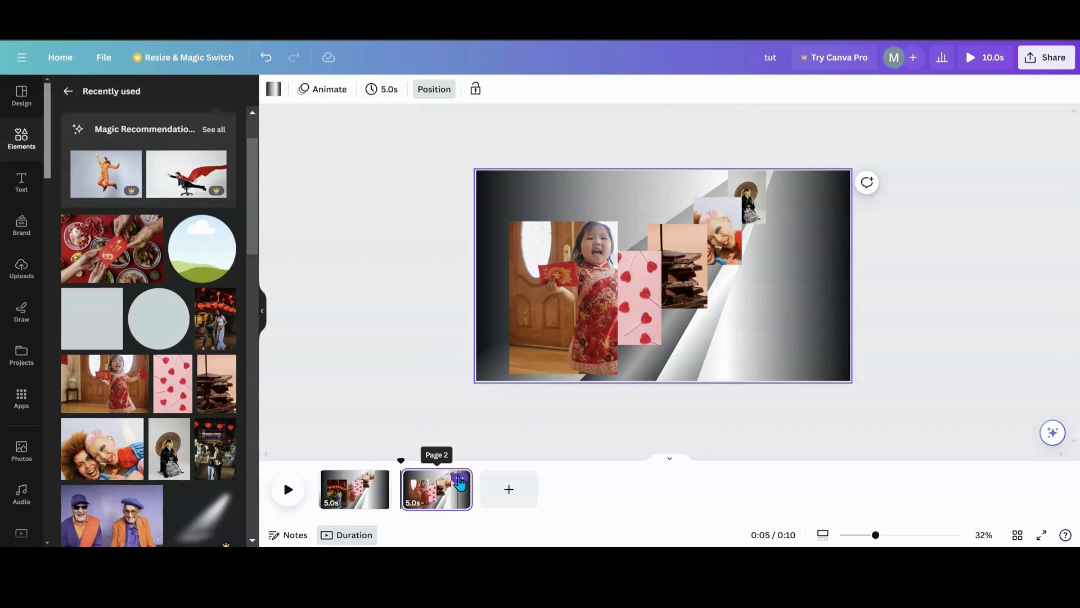
- Duplicate the second page and move each photo one frame forward on the copy, filling the smallest frame with the lantern-lit night street photo
click(458, 479)
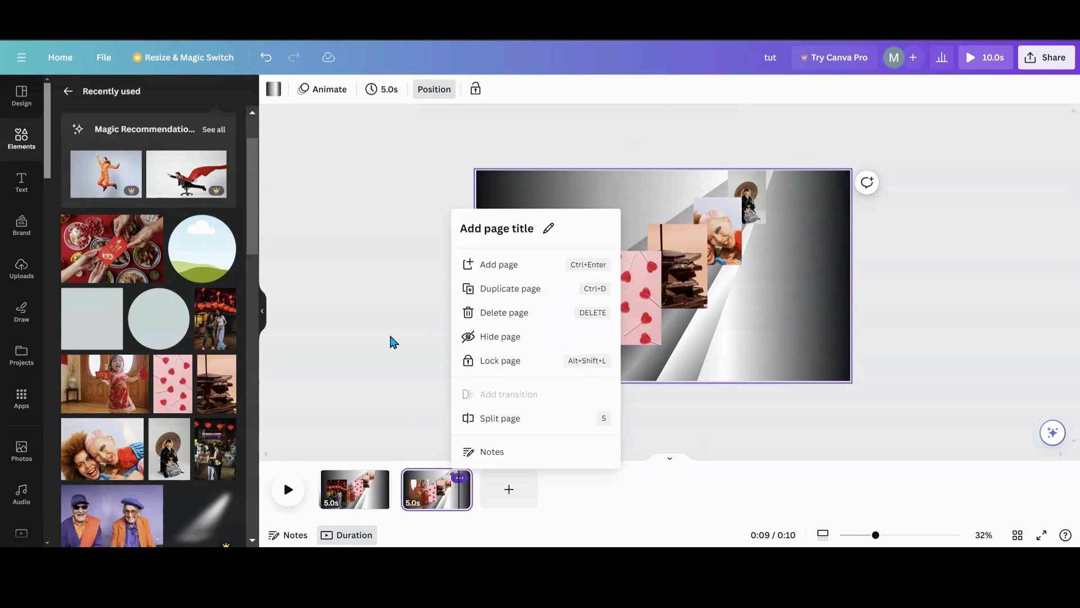
click(505, 298)
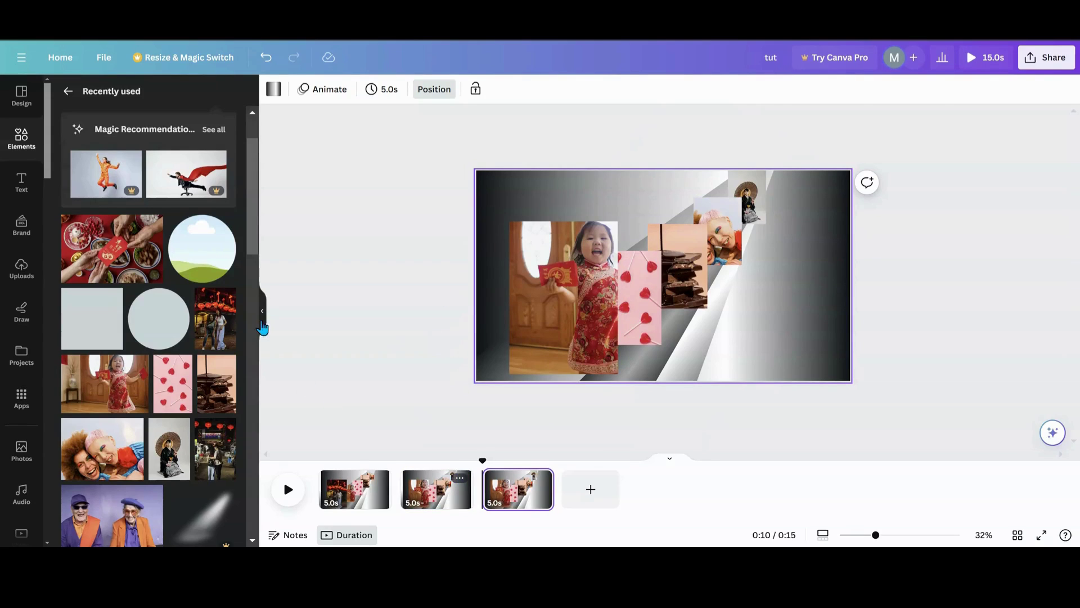
drag(172, 398, 559, 315)
drag(213, 407, 647, 331)
drag(128, 441, 677, 265)
drag(169, 448, 737, 250)
drag(198, 468, 747, 209)
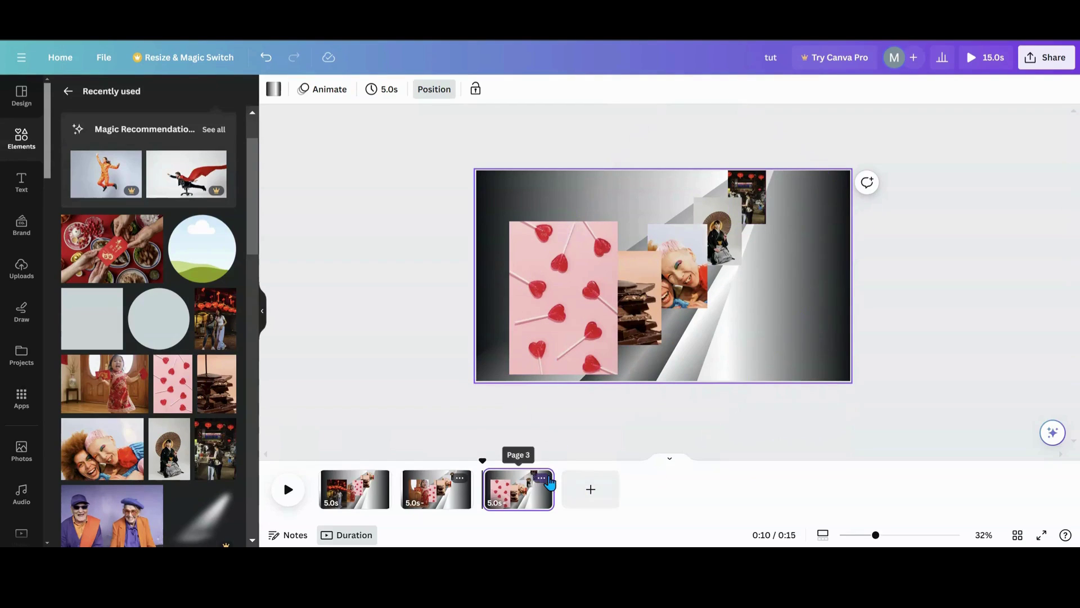
- Duplicate the third page and shift each photo one frame forward, filling the smallest frame with the two men against a purple background
click(541, 477)
click(588, 291)
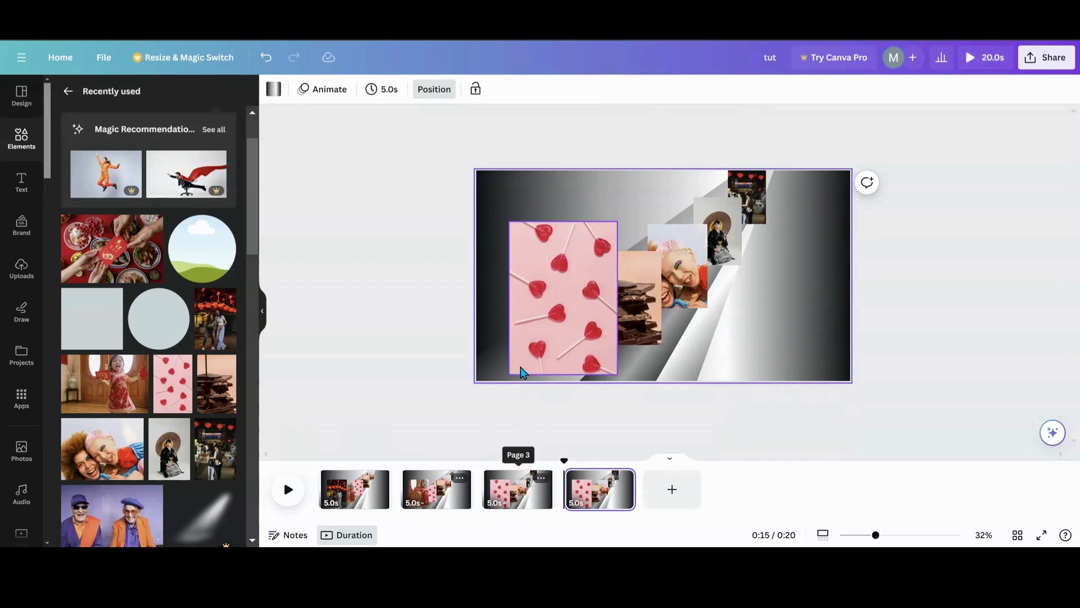
drag(206, 403, 563, 315)
drag(244, 452, 640, 298)
drag(152, 461, 678, 267)
drag(209, 470, 720, 231)
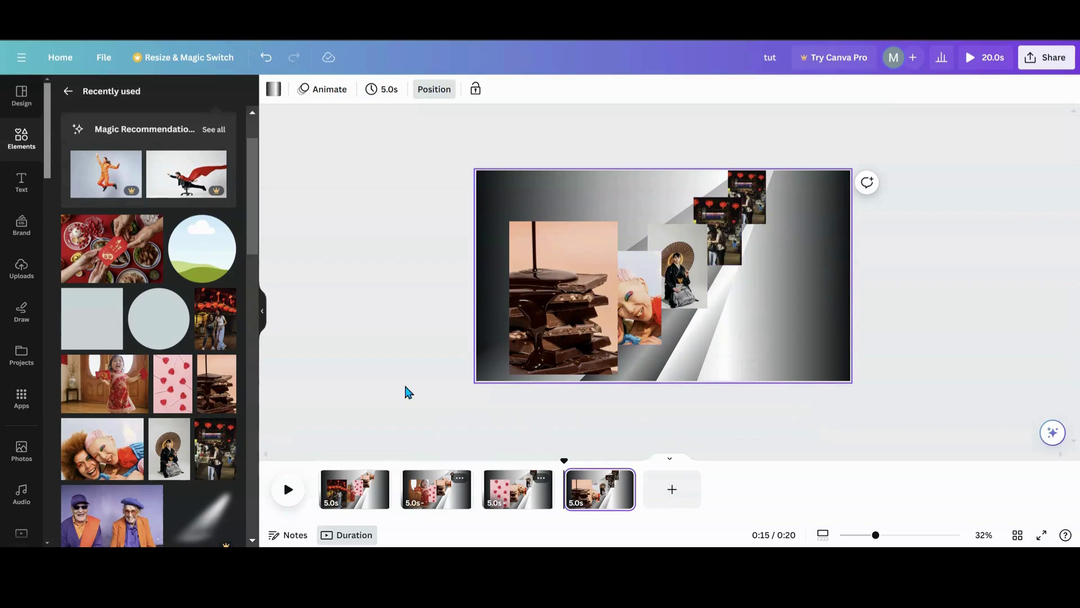
drag(112, 444, 756, 202)
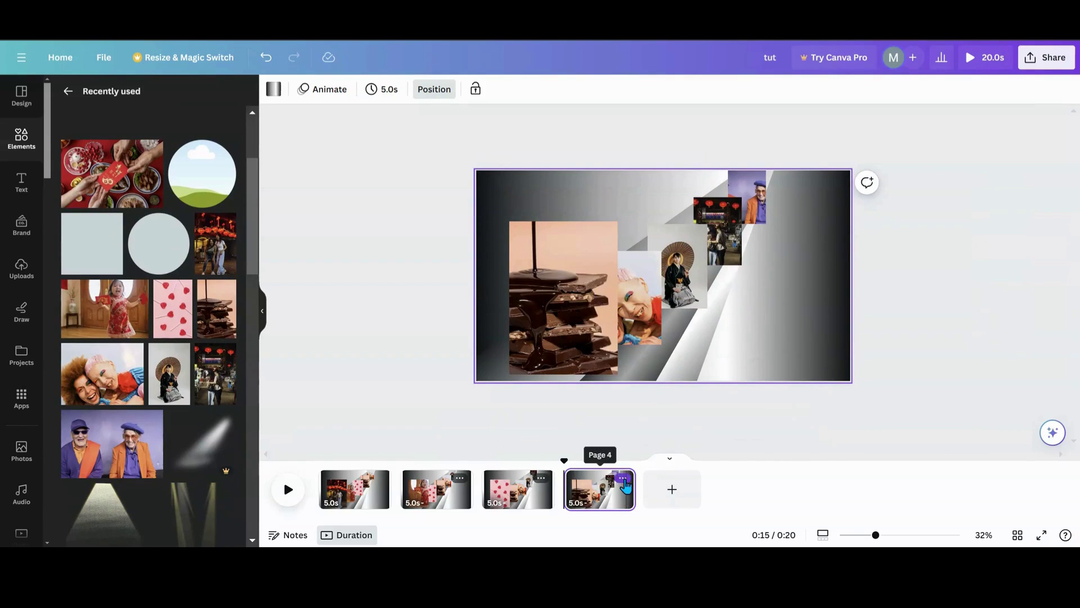
- Duplicate the fourth page and advance every photo by one frame, filling the smallest frame with the red envelope over a dining table
click(622, 478)
click(673, 288)
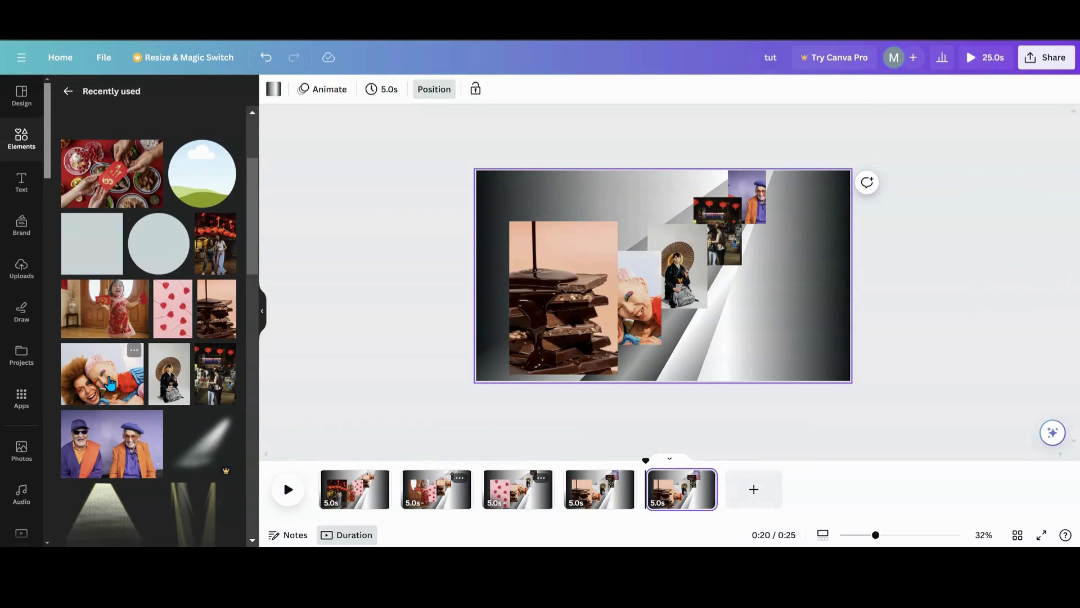
drag(110, 385, 563, 301)
drag(169, 374, 640, 298)
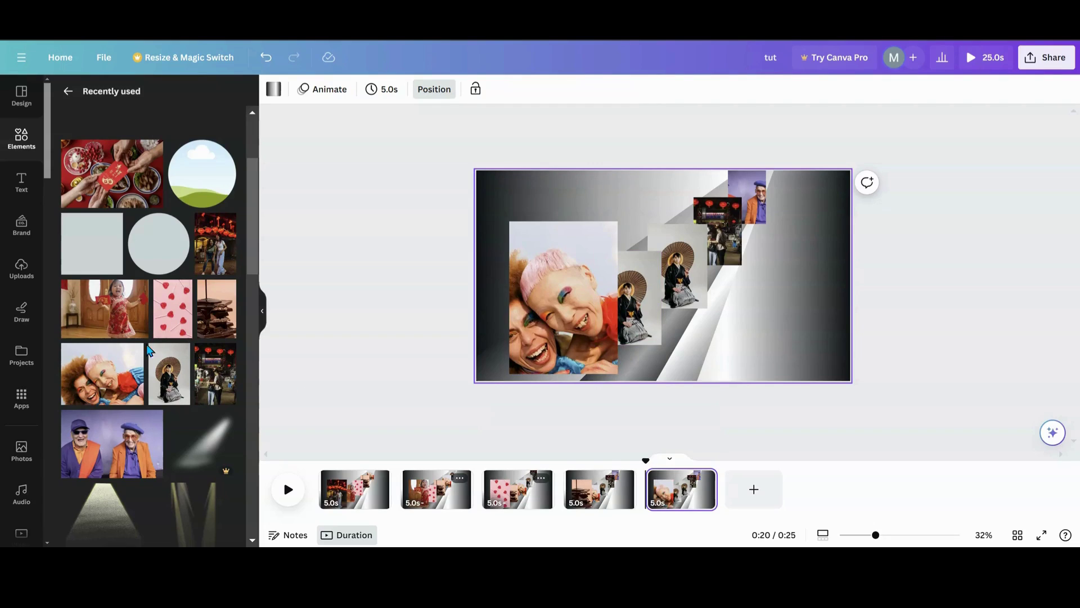
drag(210, 393, 676, 266)
drag(112, 450, 712, 266)
drag(101, 171, 761, 224)
drag(765, 214, 765, 214)
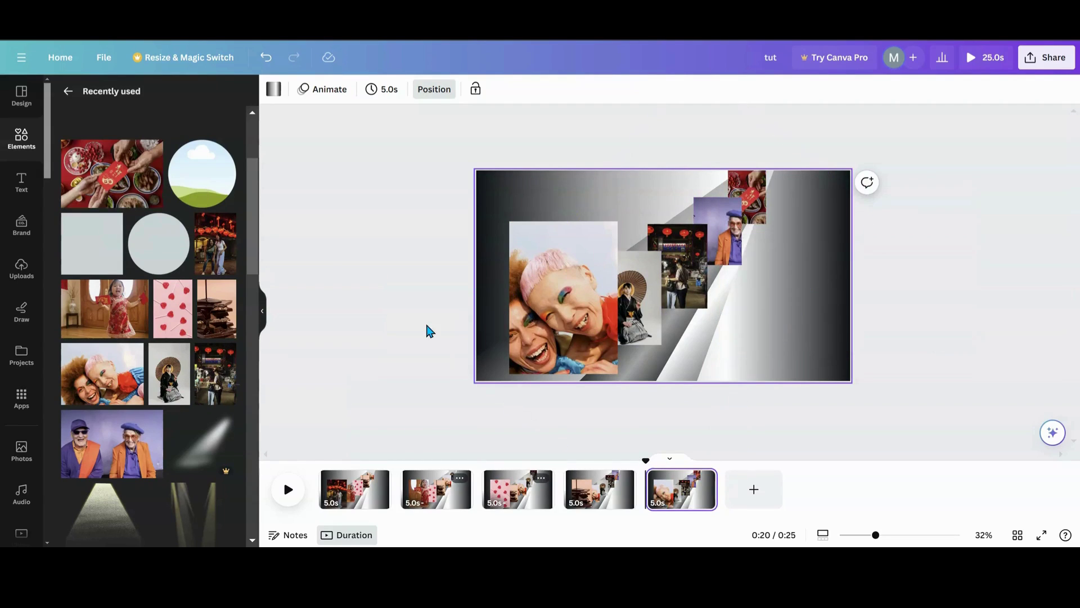
- Duplicate the fifth page and move its photos one frame forward, filling the smallest frame with the concert crowd photo
click(705, 478)
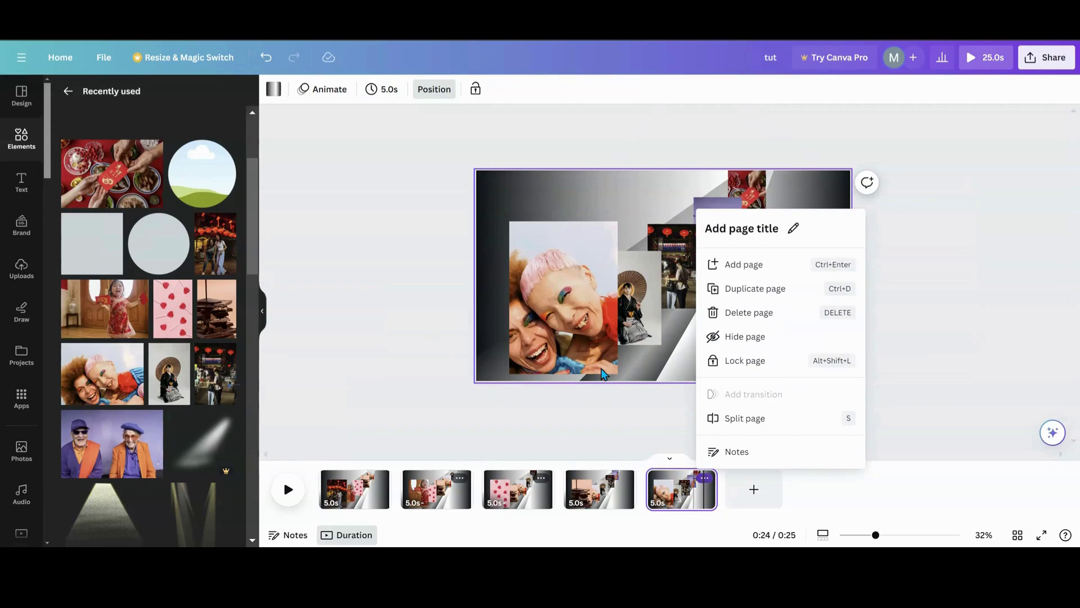
click(757, 291)
scroll(151, 372, down, 2)
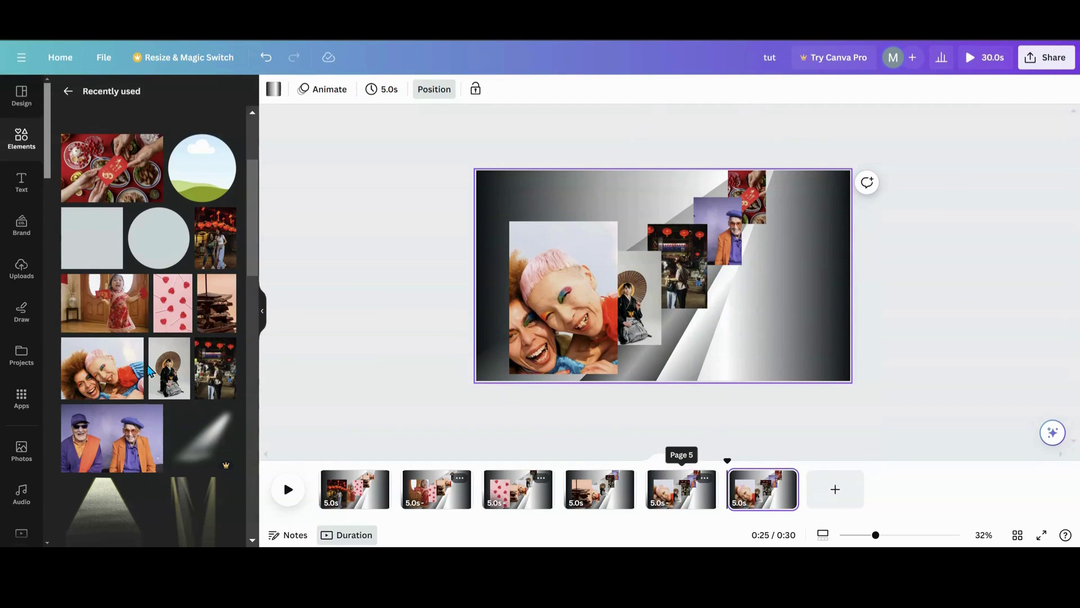
drag(163, 304, 555, 371)
drag(217, 320, 654, 306)
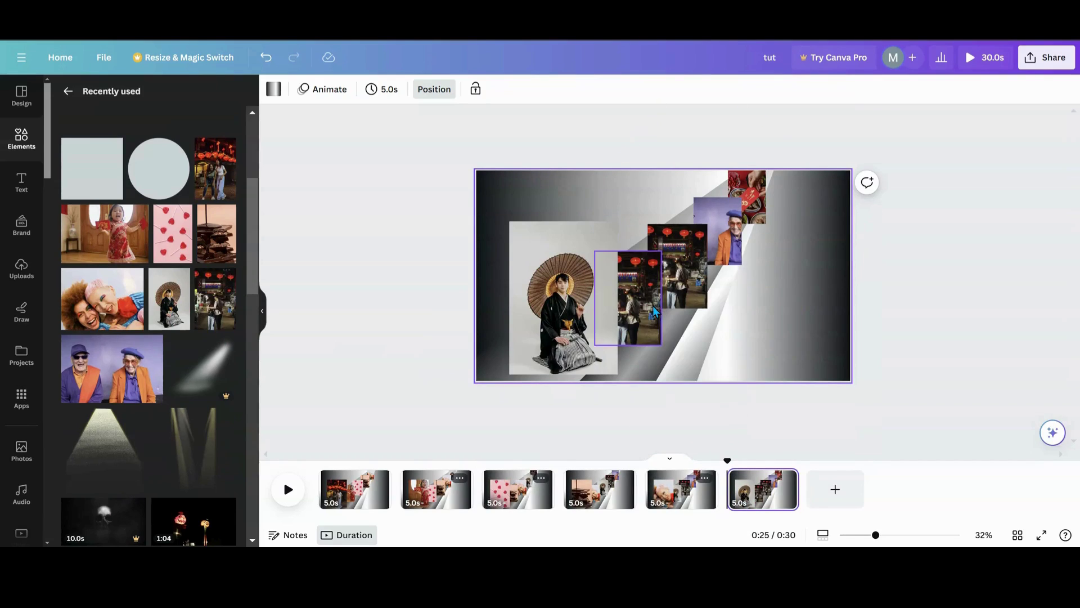
drag(155, 353, 696, 265)
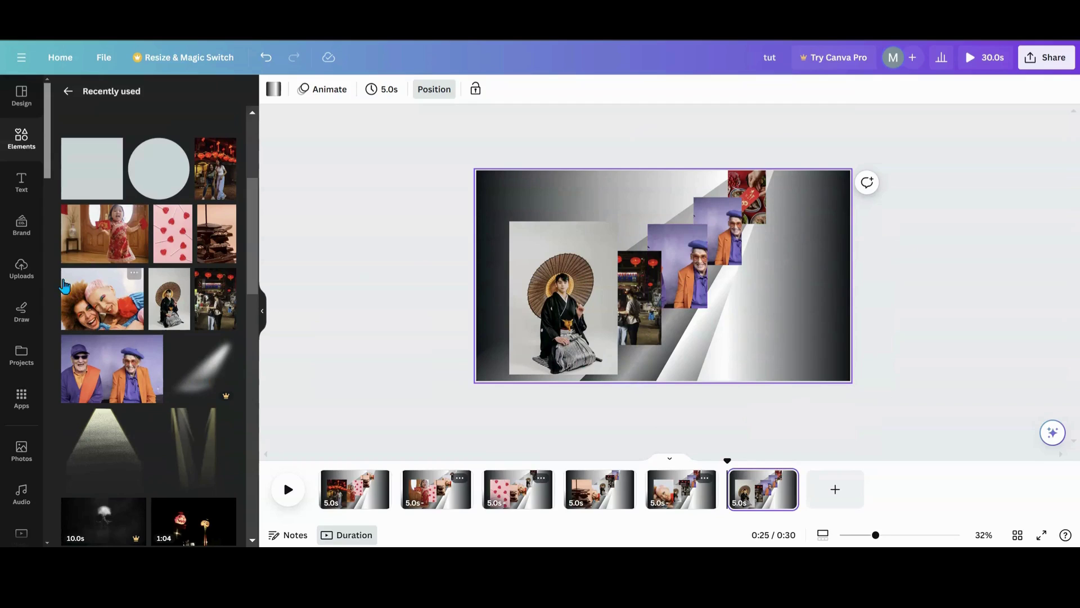
scroll(185, 315, down, 1)
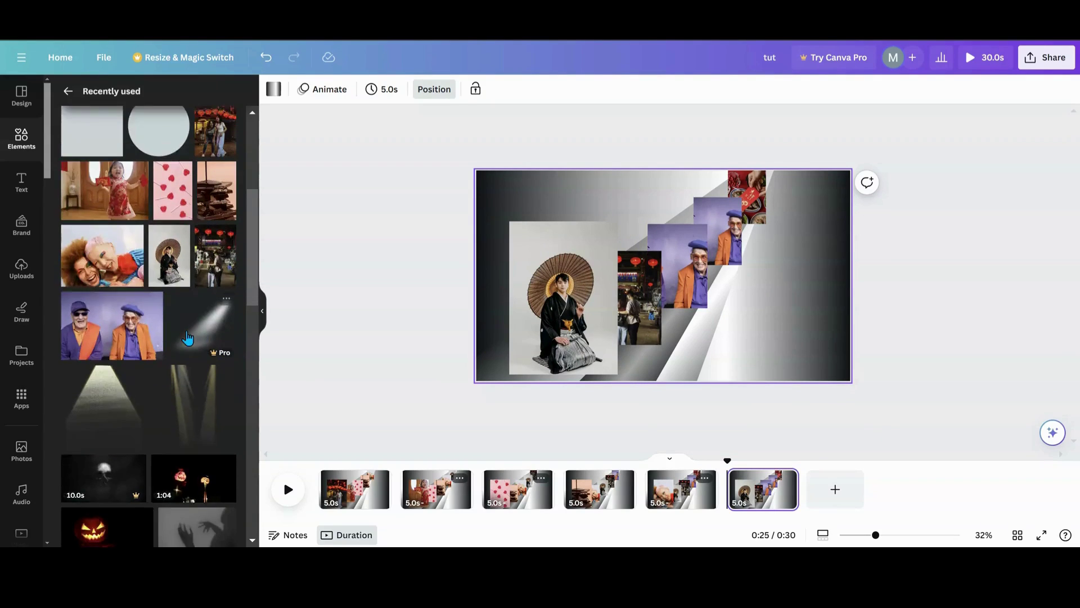
scroll(187, 337, up, 4)
drag(96, 262, 722, 220)
scroll(181, 369, down, 8)
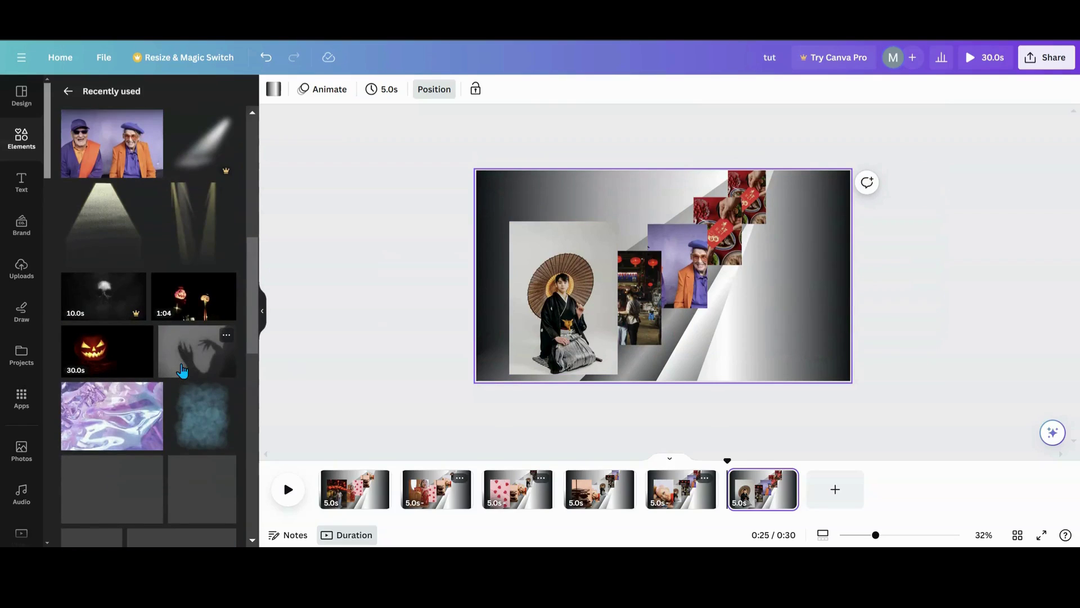
scroll(182, 369, down, 5)
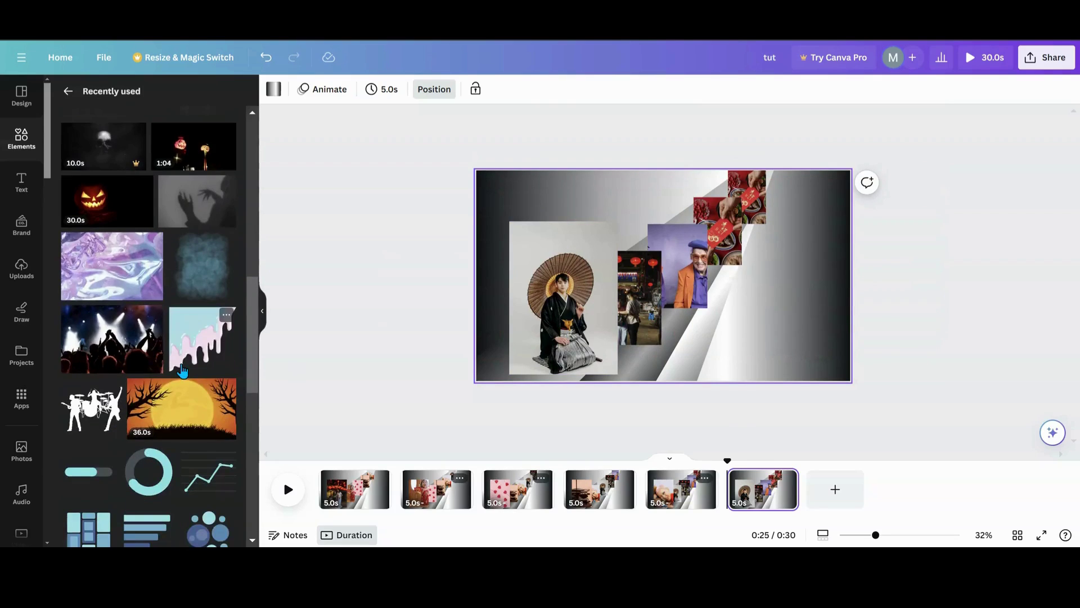
drag(113, 264, 749, 208)
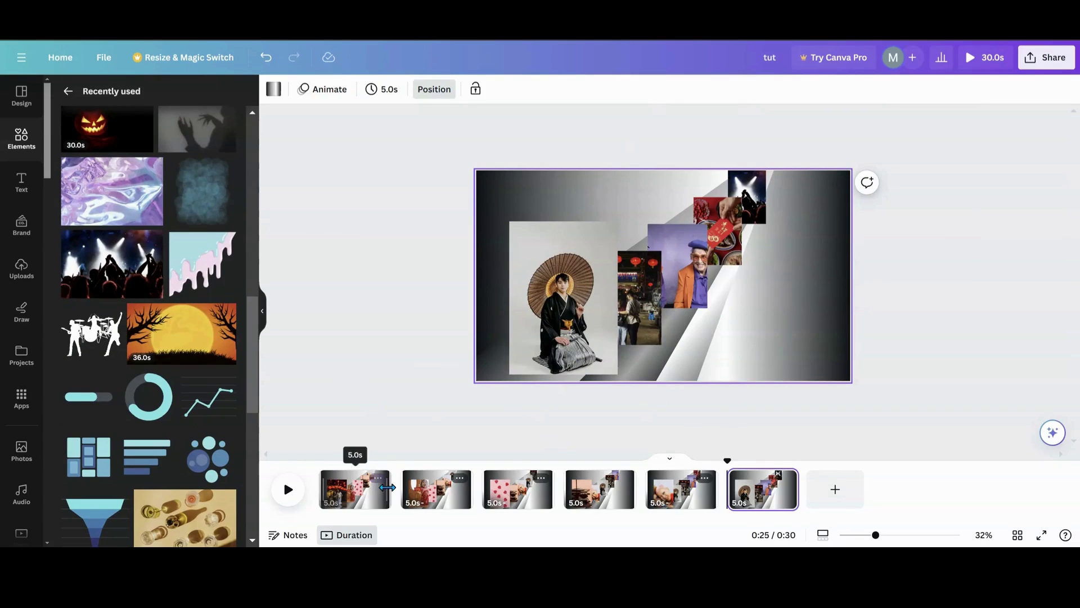
- Add a Match & Move transition with a 2.5-second duration after the first page and apply it between all pages
click(402, 507)
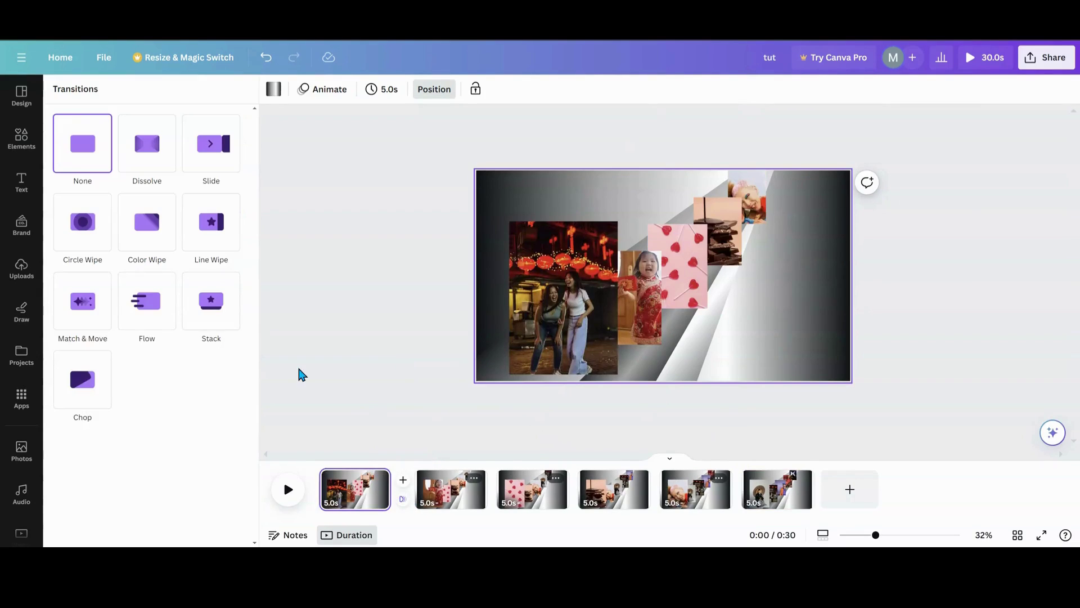
click(72, 318)
drag(84, 381, 242, 390)
click(173, 528)
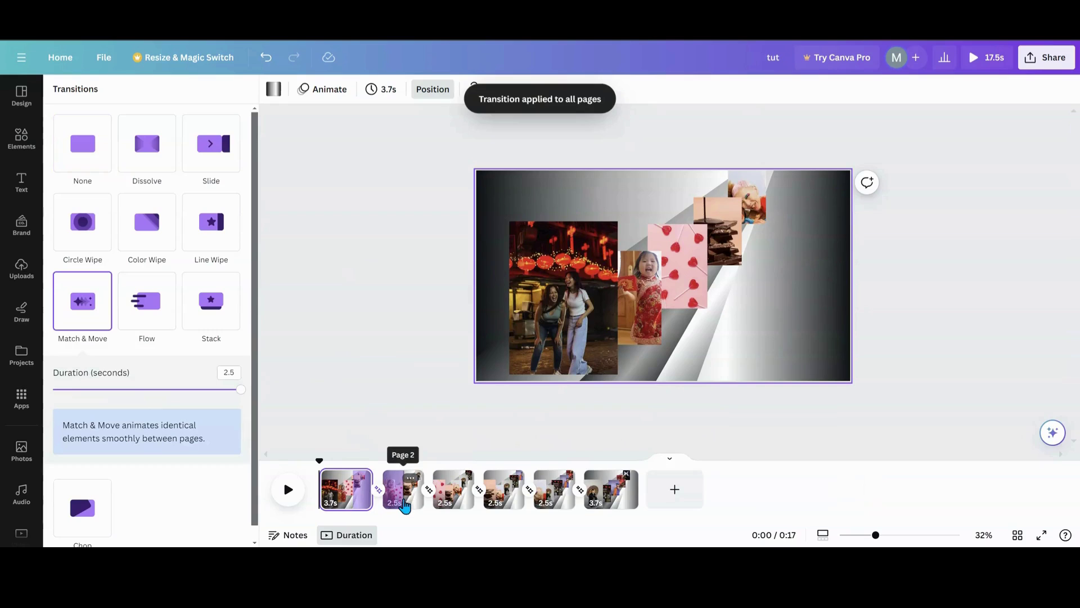
- Apply the second page's timing of about 2.5 seconds to all six pages
click(404, 505)
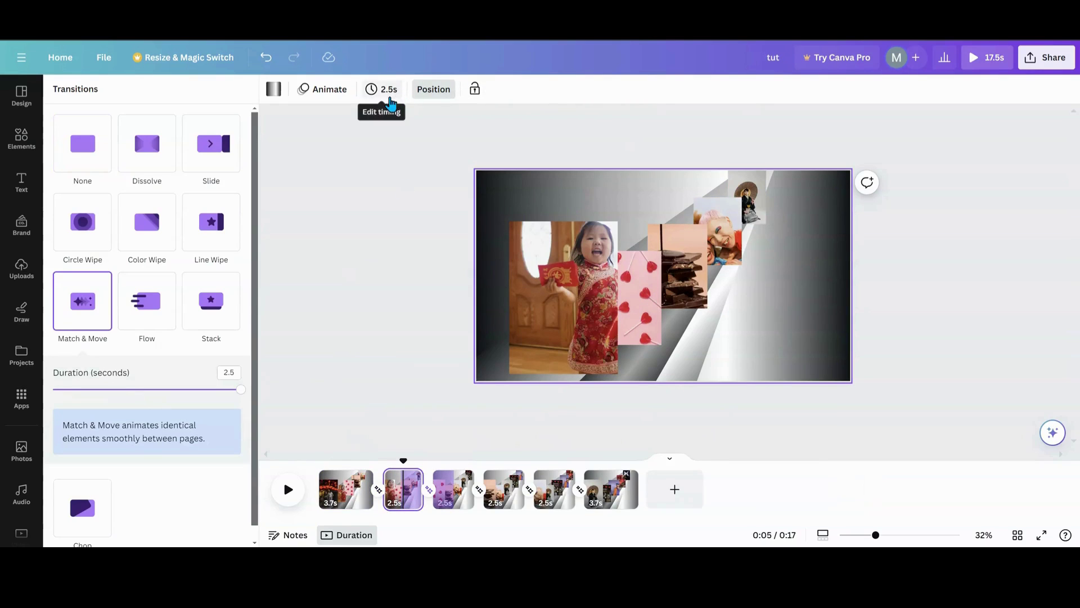
click(389, 96)
click(487, 160)
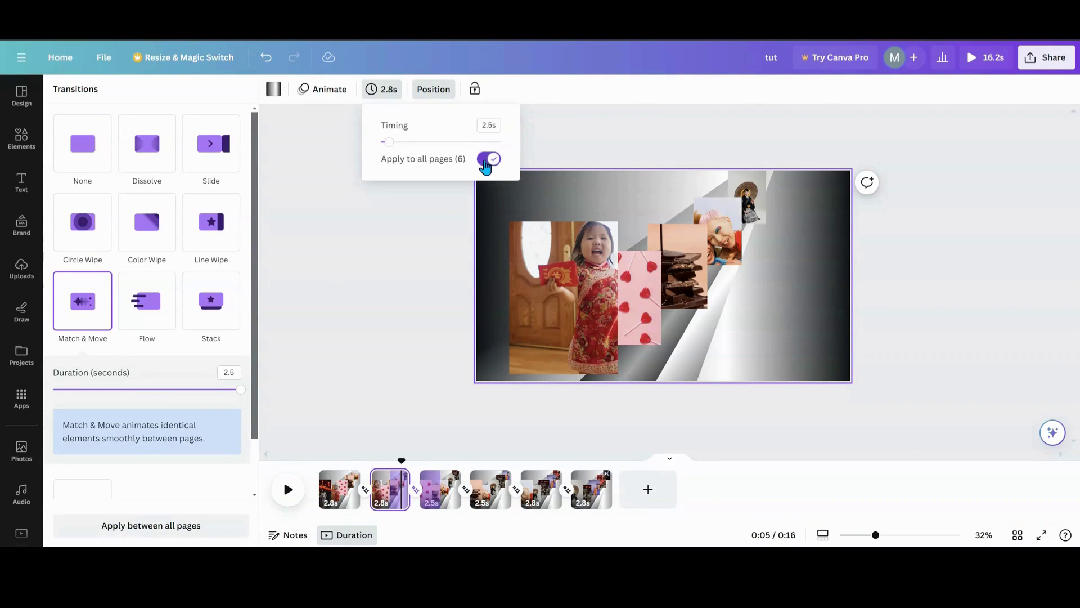
click(494, 163)
click(490, 161)
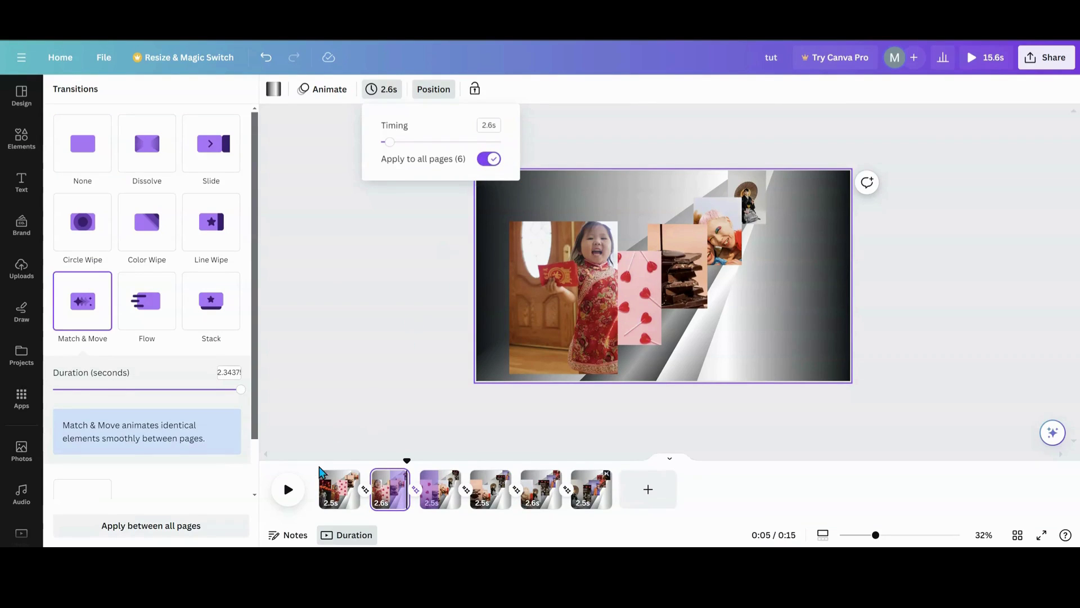
- Play the carousel from the first page to check the photo transitions
click(326, 487)
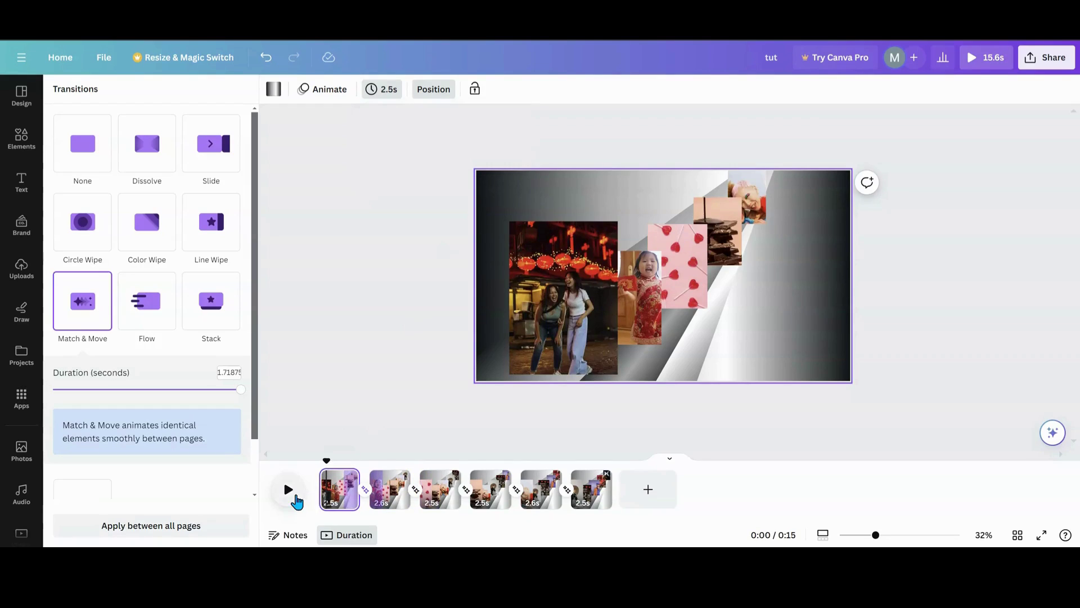
click(285, 494)
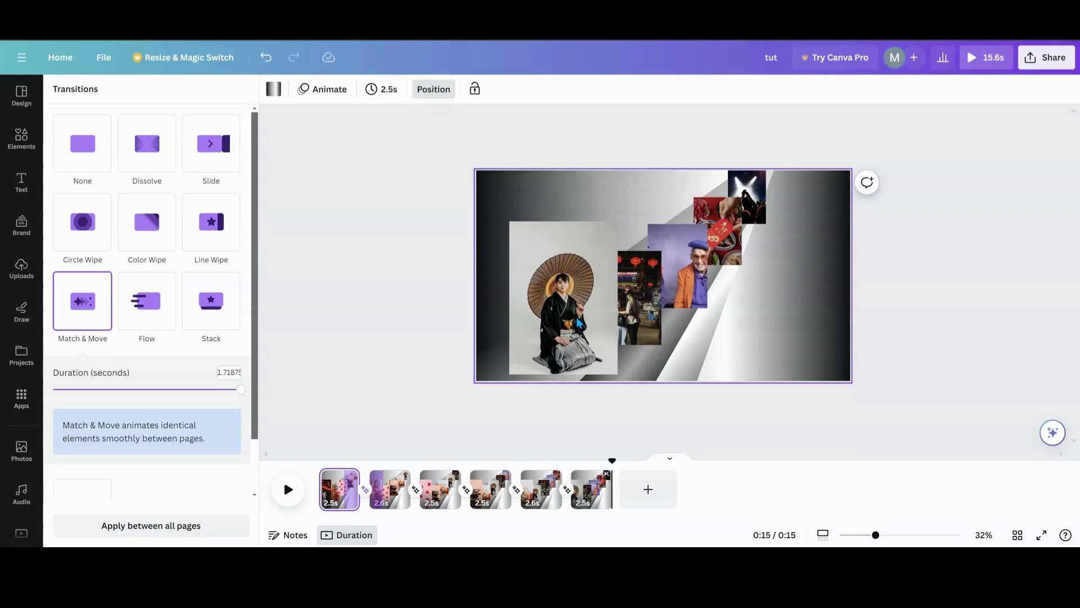
click(288, 489)
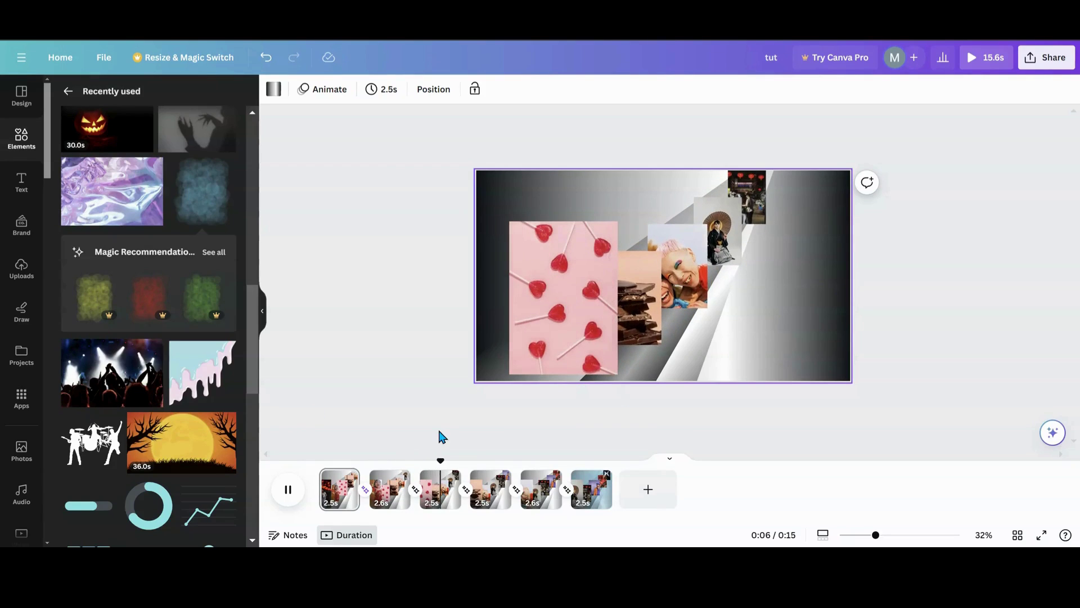
- Add the recently used "TALK TO US" font combination to the first page, placing it on the light area right of the photos
click(330, 456)
click(772, 342)
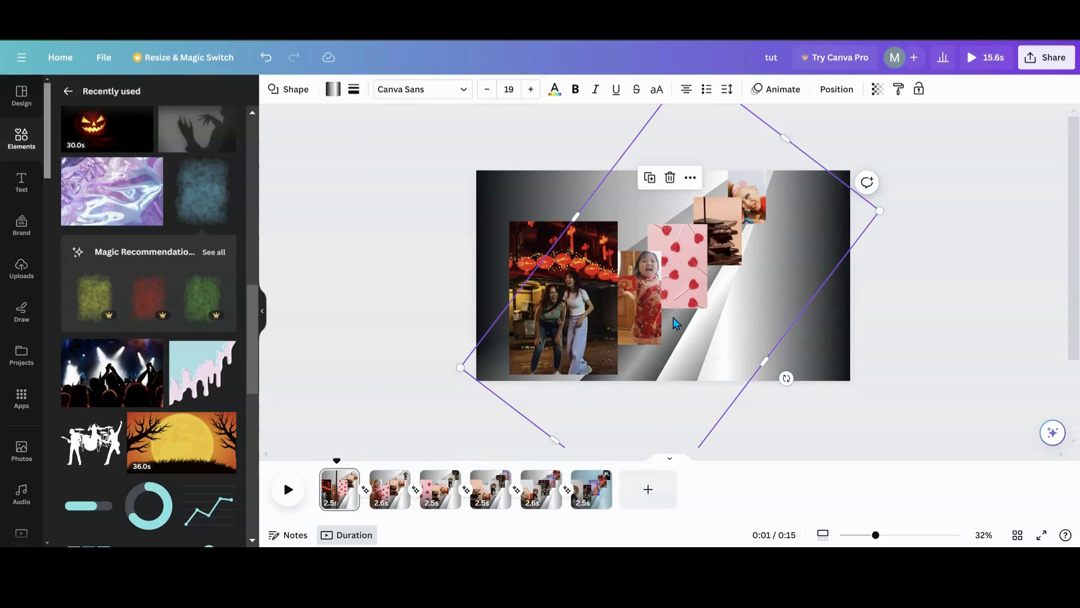
scroll(136, 254, up, 10)
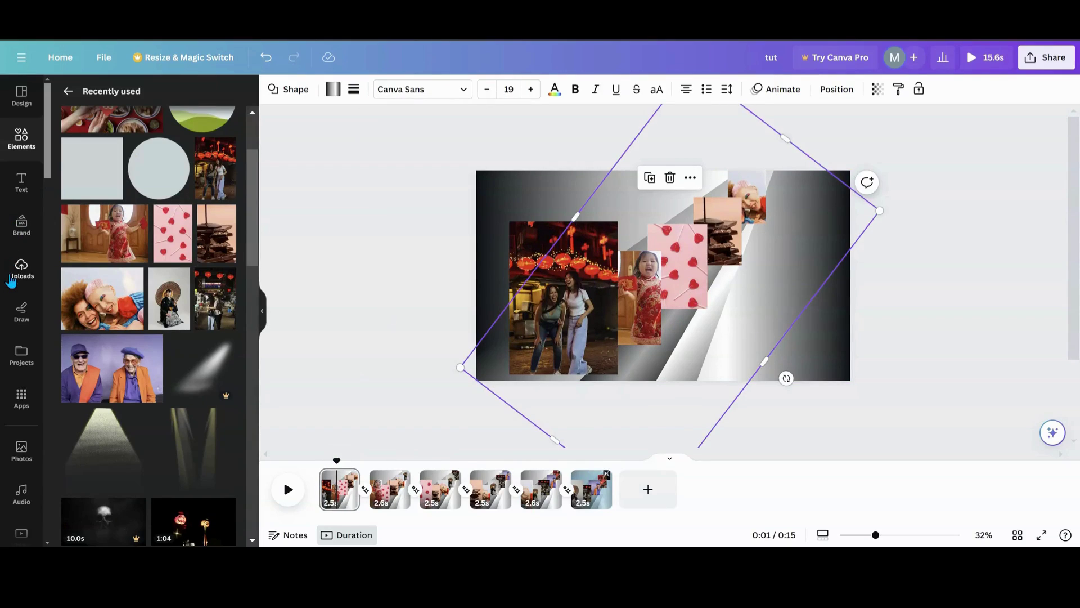
click(12, 279)
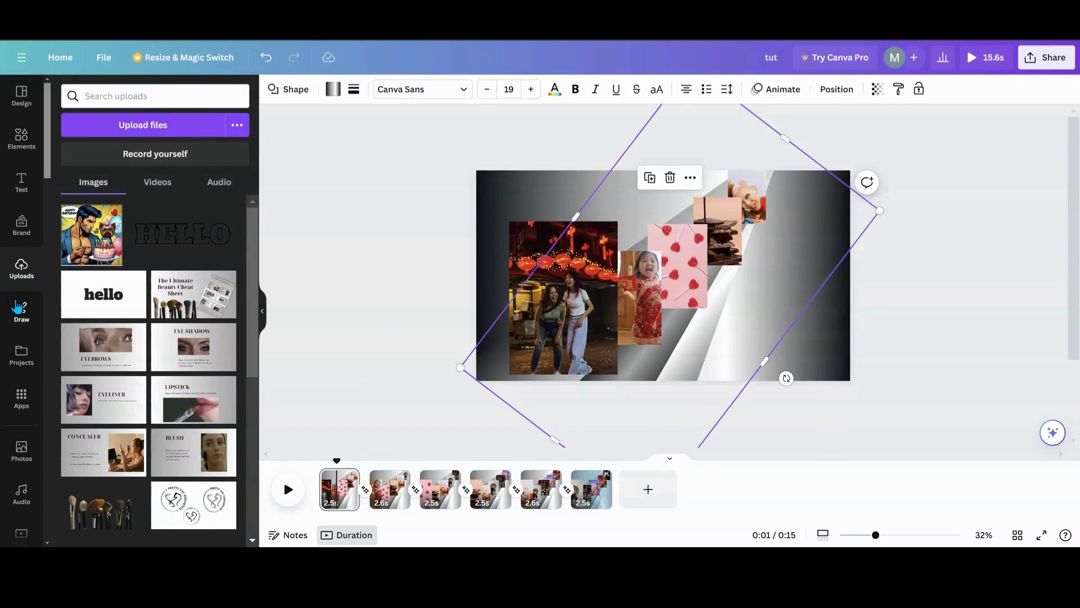
click(20, 188)
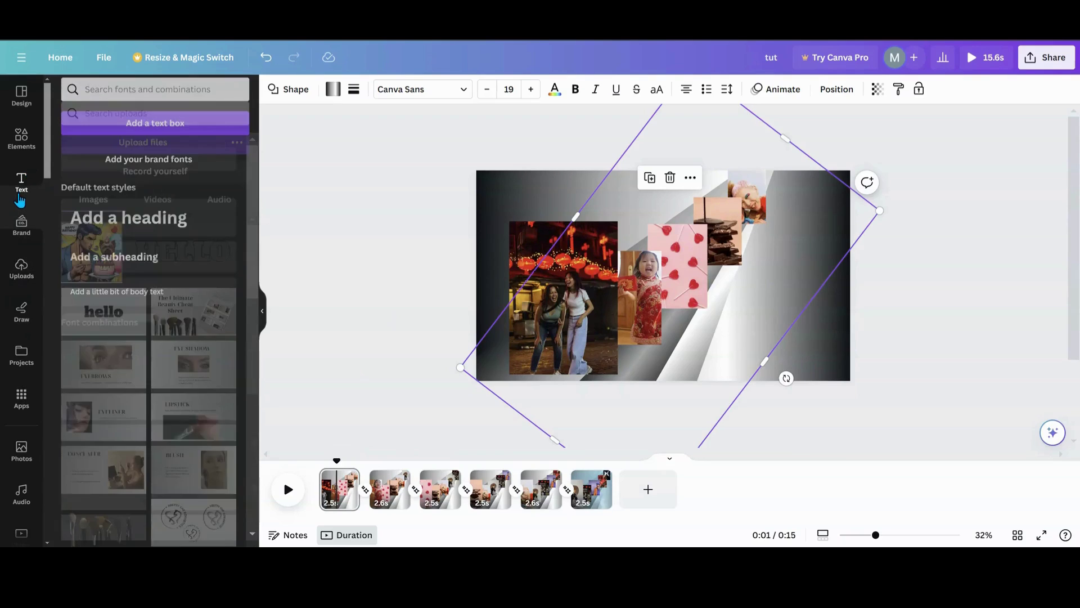
scroll(165, 357, down, 4)
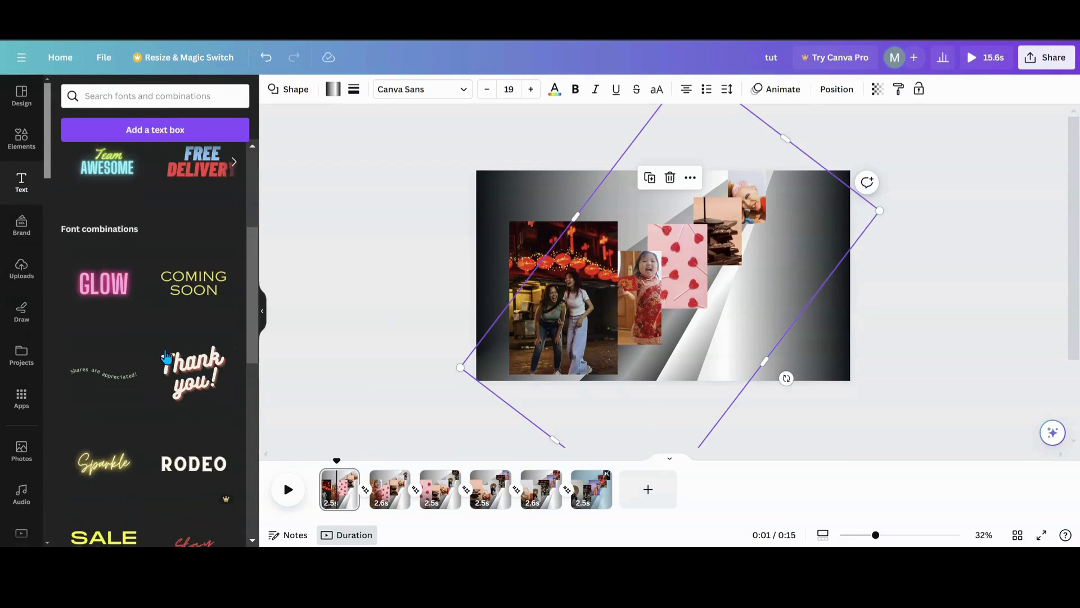
scroll(164, 357, up, 3)
click(222, 255)
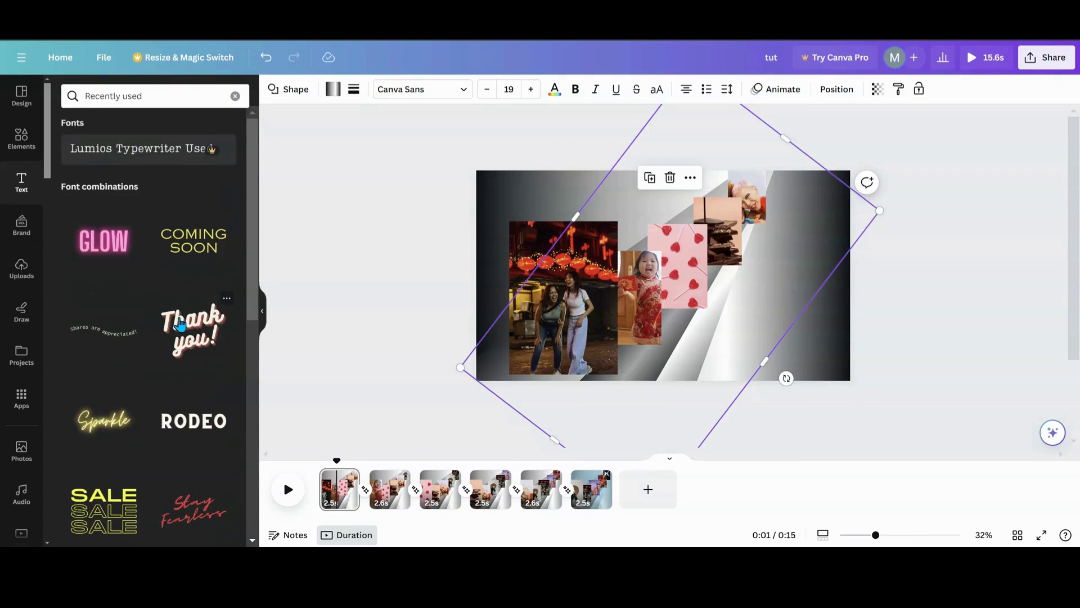
scroll(168, 347, down, 10)
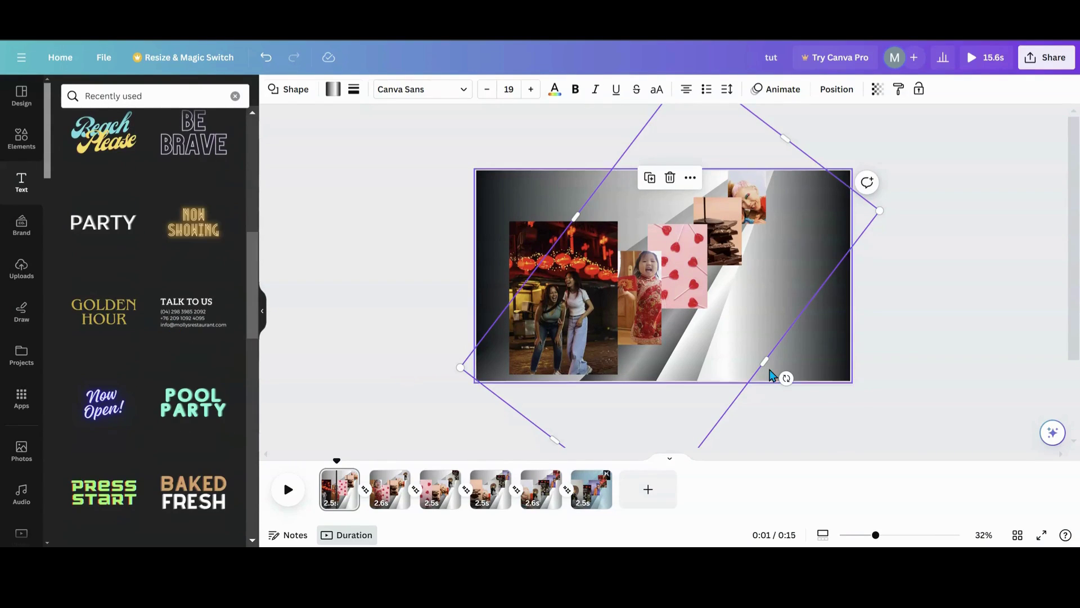
click(176, 329)
drag(663, 276, 775, 296)
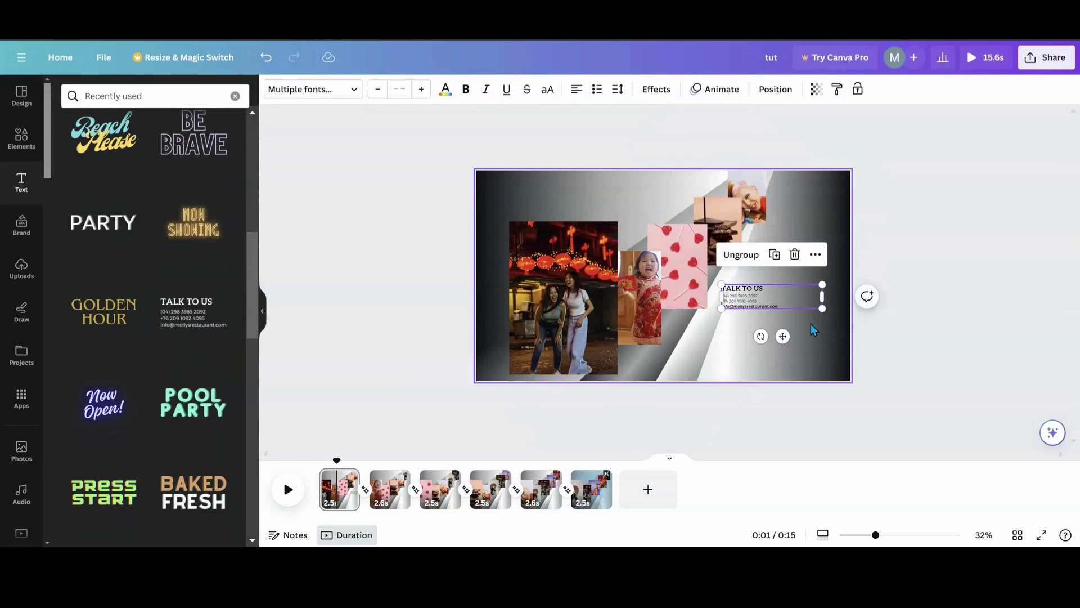
- Add blank lines below the e-mail line of the first page's "TALK TO US" text and move the group slightly lower
click(788, 307)
click(785, 305)
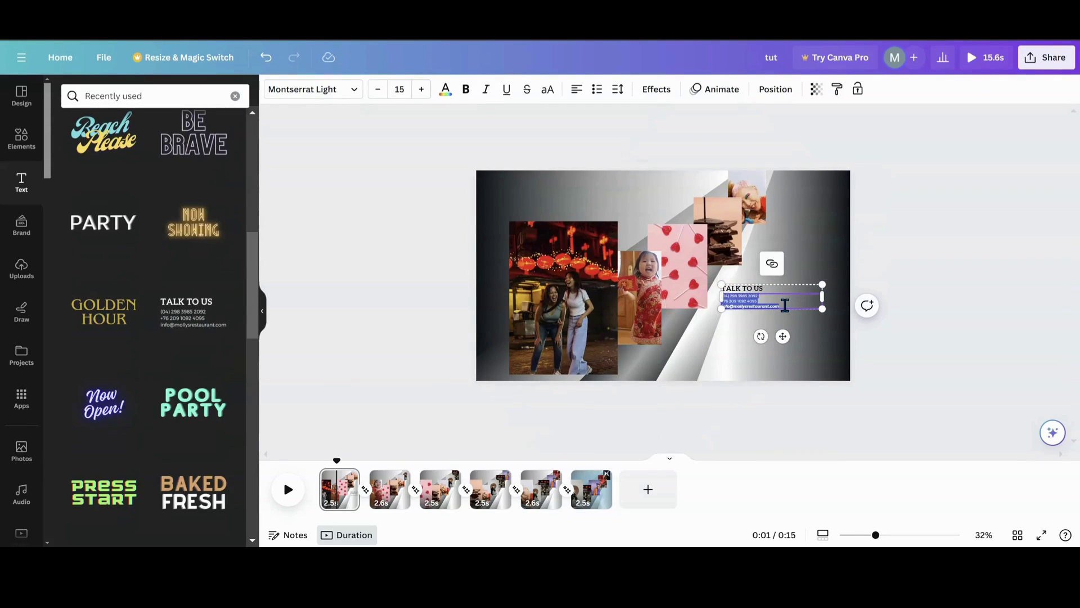
click(784, 306)
key(Return)
key(Return)
key(Return)
key(Return)
key(Return)
key(Return)
key(Return)
key(Return)
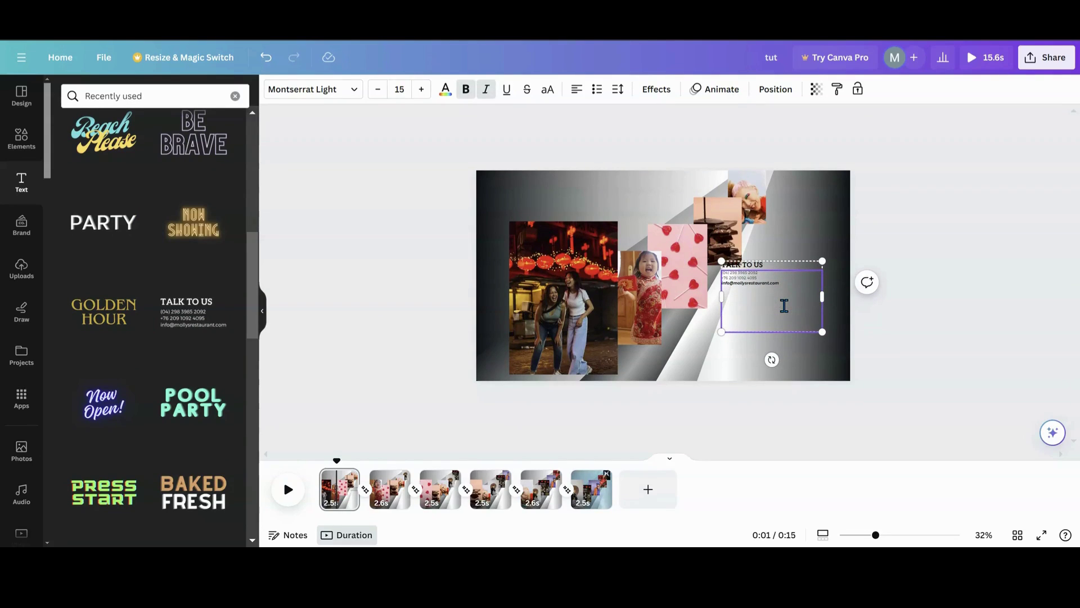
click(791, 349)
drag(778, 290, 777, 324)
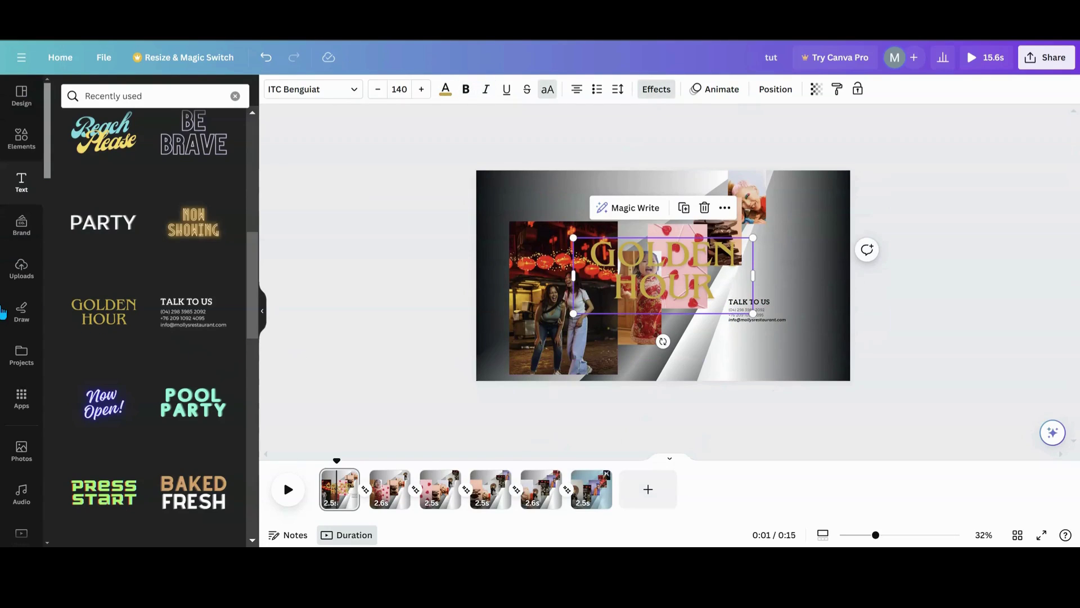
- Place the "GOLDEN HOUR" text style on the first page's light area beside the photos, deleting the duplicate copy
click(130, 317)
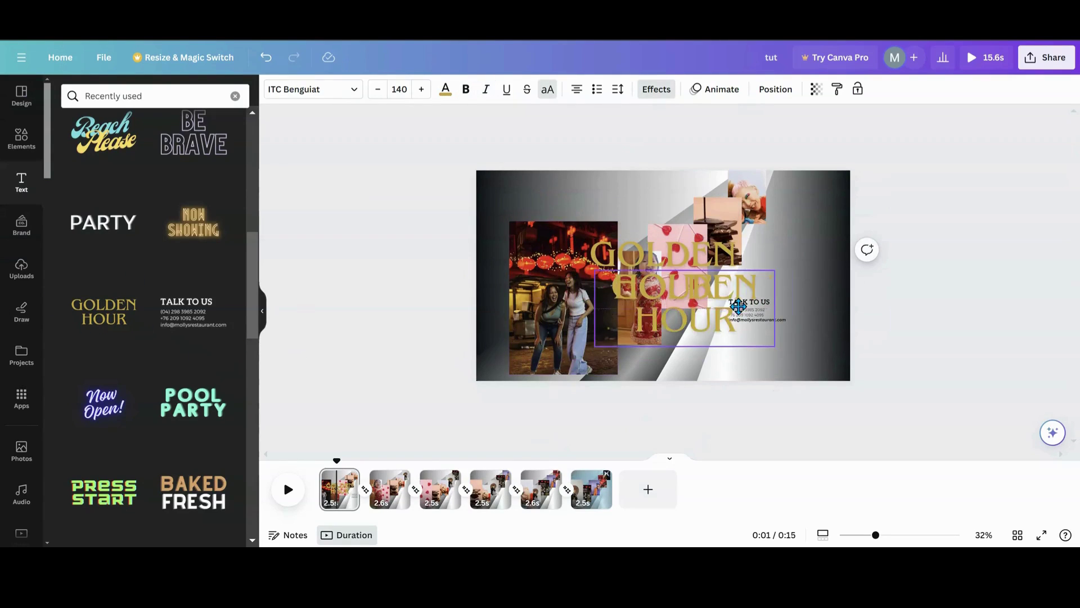
click(661, 262)
click(701, 208)
drag(737, 300, 758, 335)
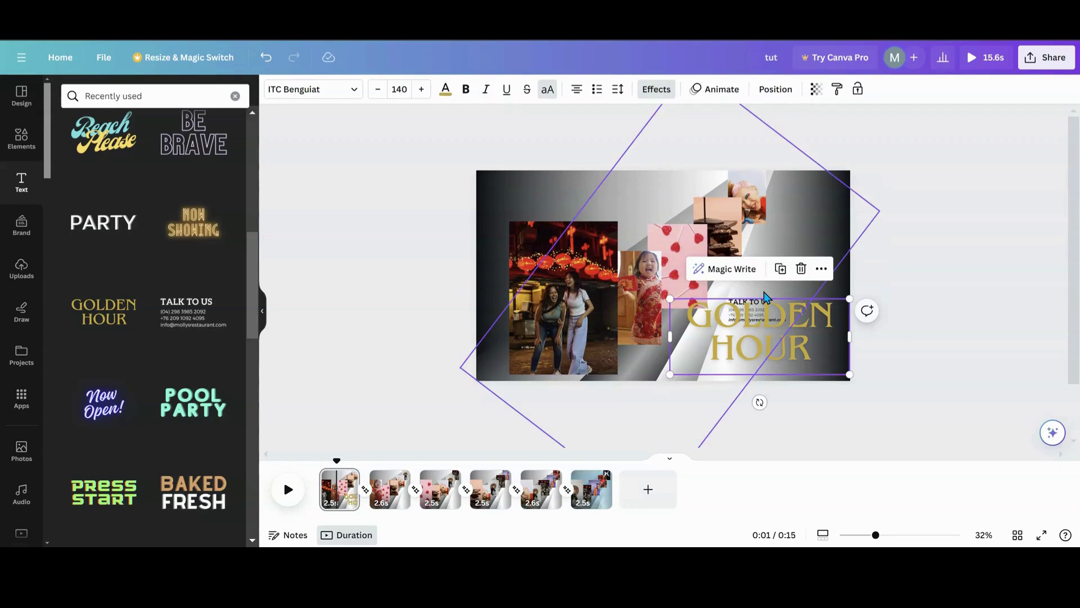
- Bring the "TALK TO US" group in front of "GOLDEN HOUR" and move its text above the page's top edge
click(774, 92)
drag(152, 211, 153, 163)
drag(748, 319, 782, 250)
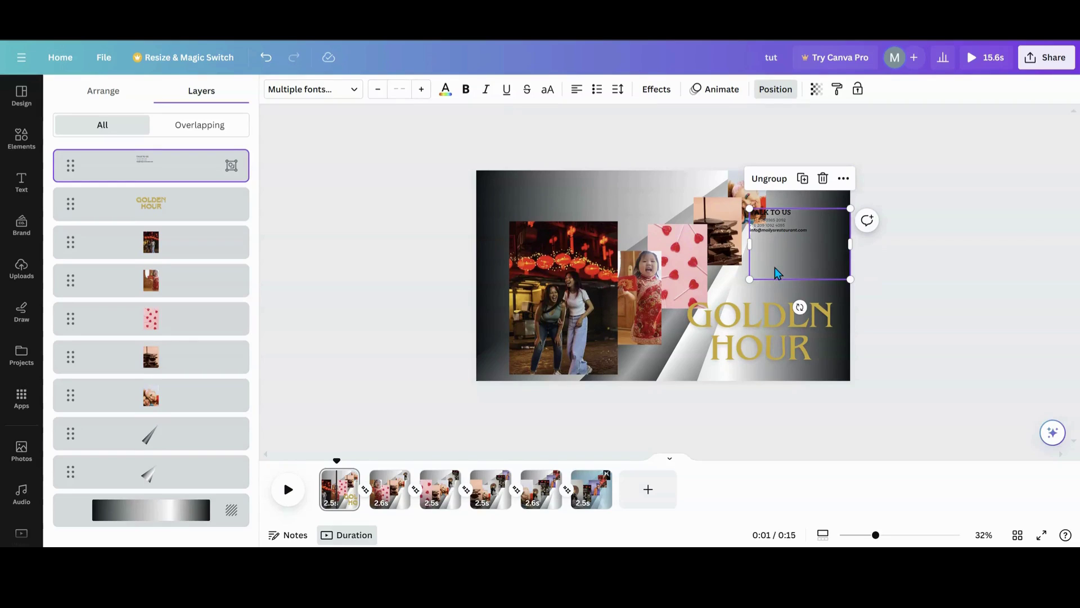
drag(780, 262, 776, 184)
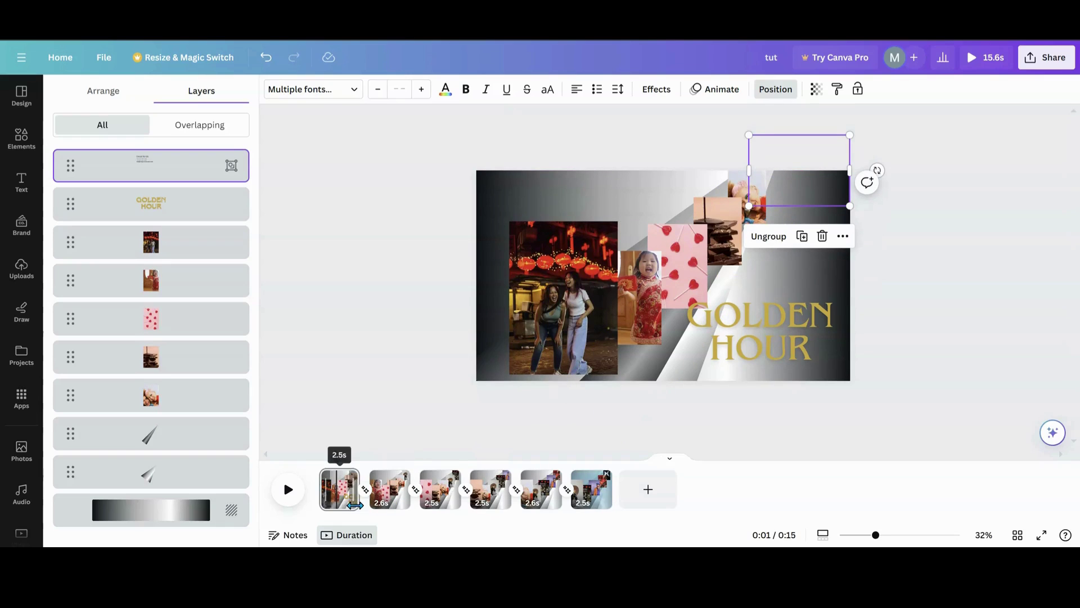
- Copy the "TALK TO US" group to the second page, enlarge it and place its text on the lower area beside the photos
click(809, 191)
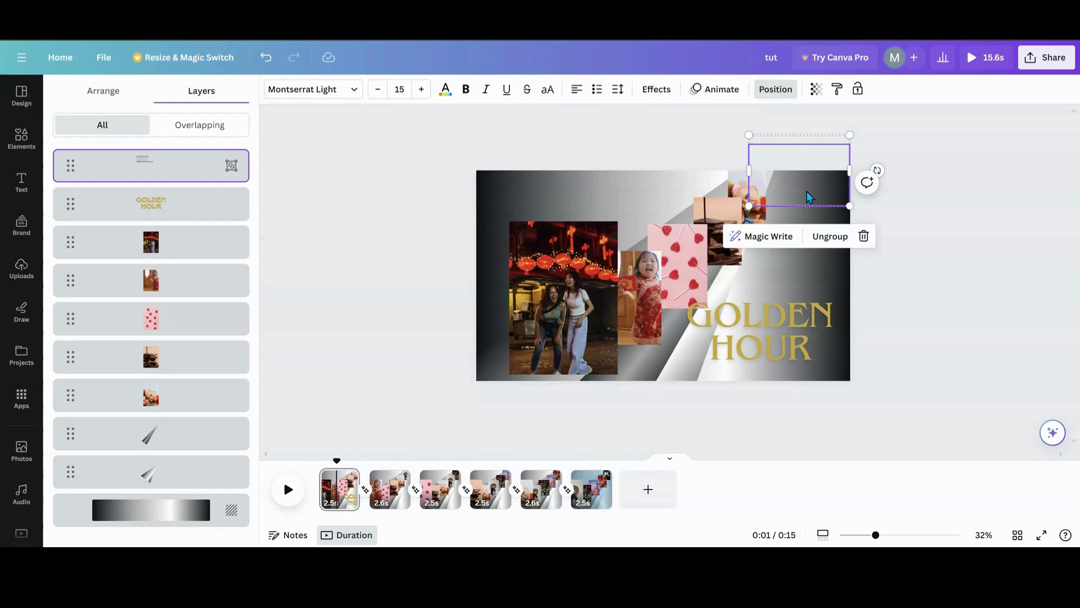
click(386, 507)
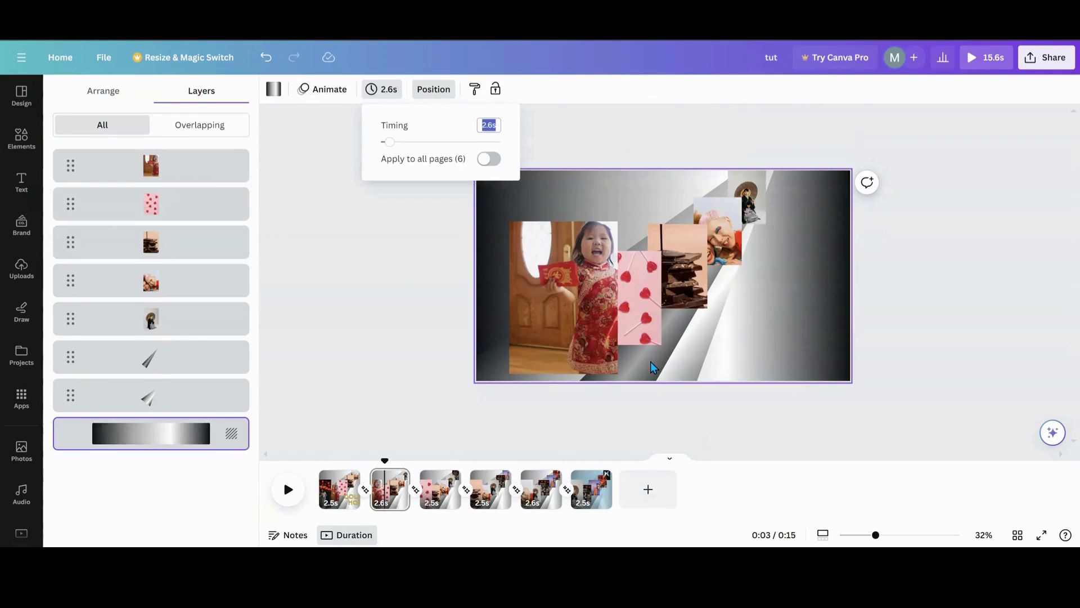
click(748, 343)
key(ctrl+v)
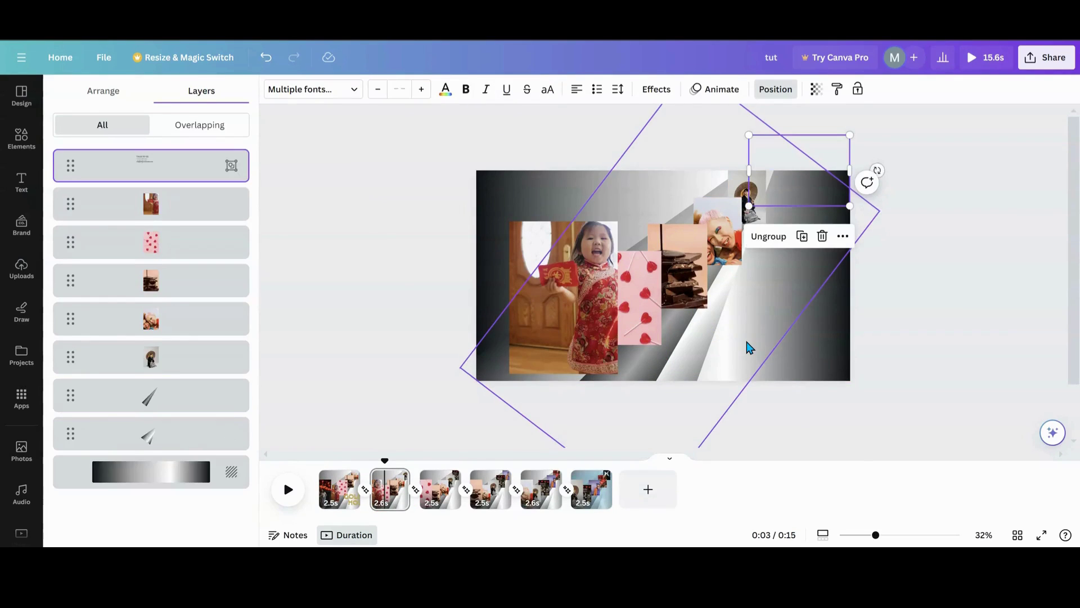
drag(767, 194, 663, 410)
drag(827, 293, 911, 245)
drag(801, 320, 837, 383)
- Shrink the first page's "TALK TO US" group from its corners, keeping its text above the page's top edge
click(340, 489)
click(790, 185)
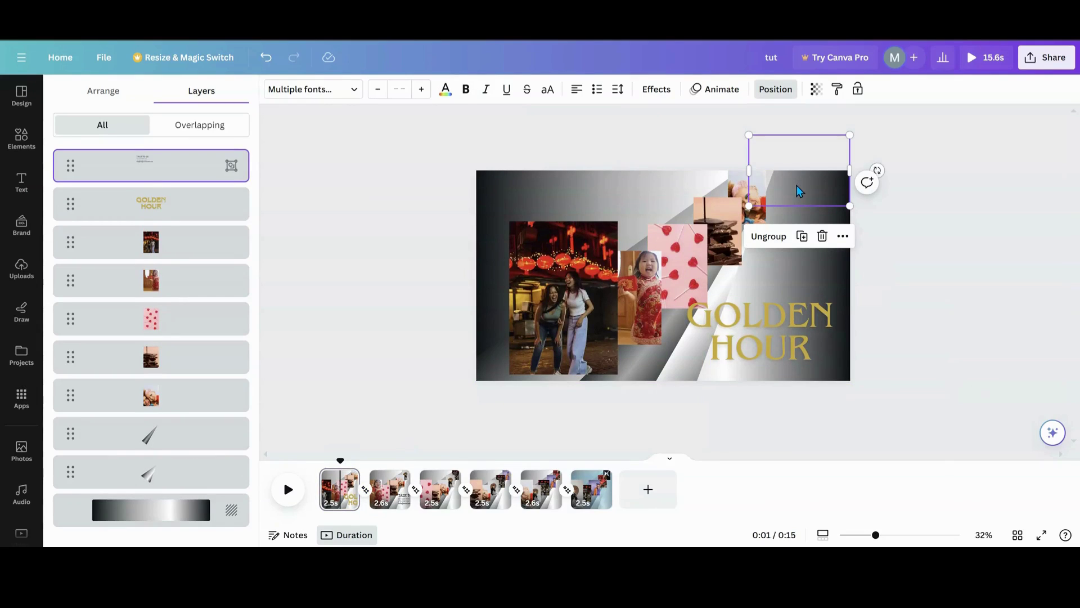
drag(752, 138, 798, 175)
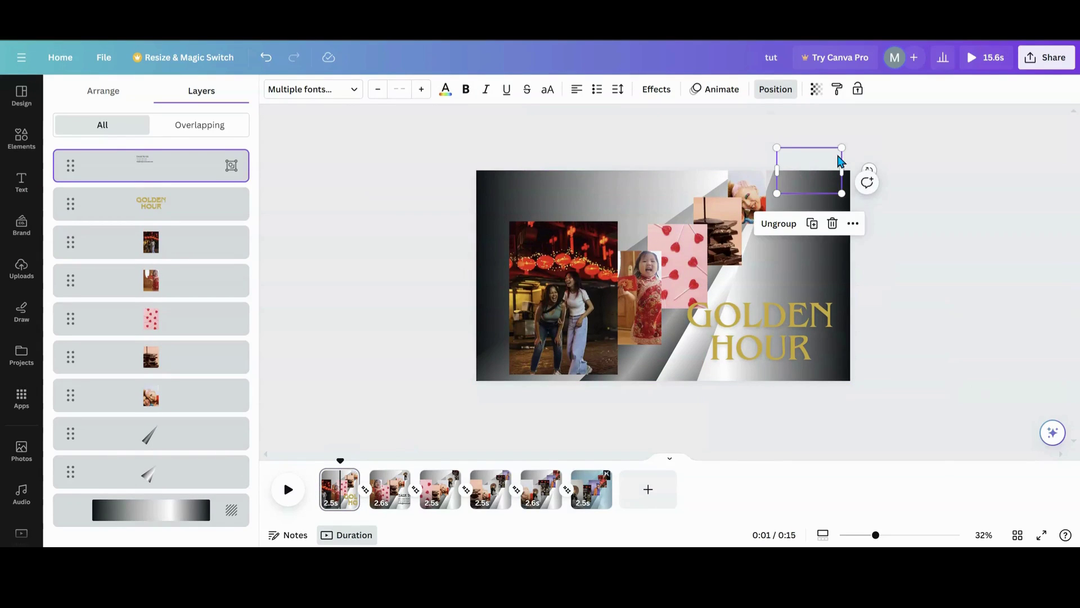
drag(842, 148, 824, 181)
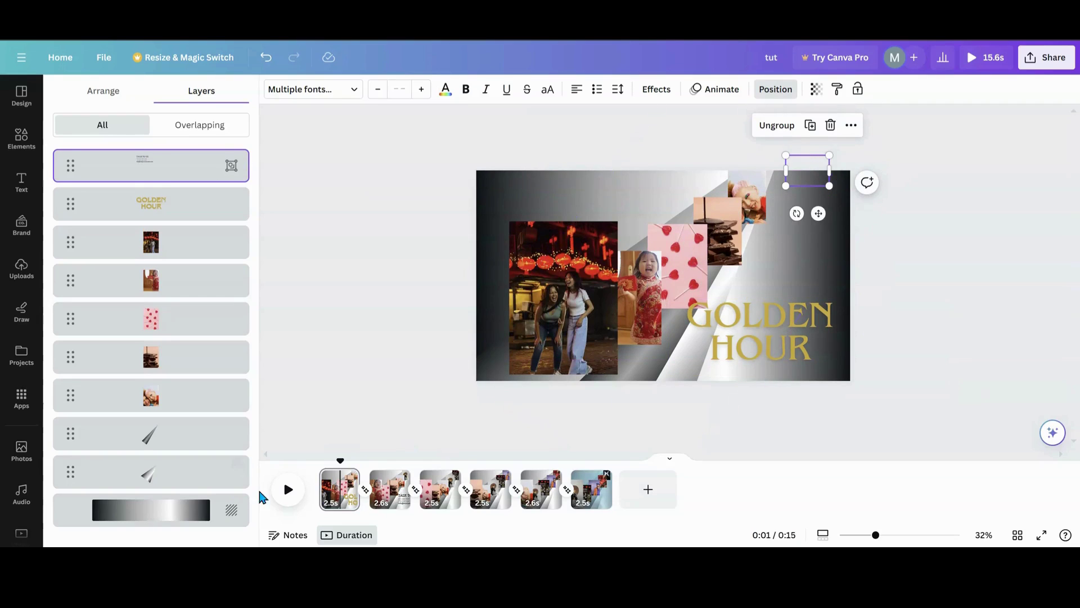
- Play the carousel from the start to check how the text moves between the first pages
drag(339, 457, 325, 461)
click(291, 494)
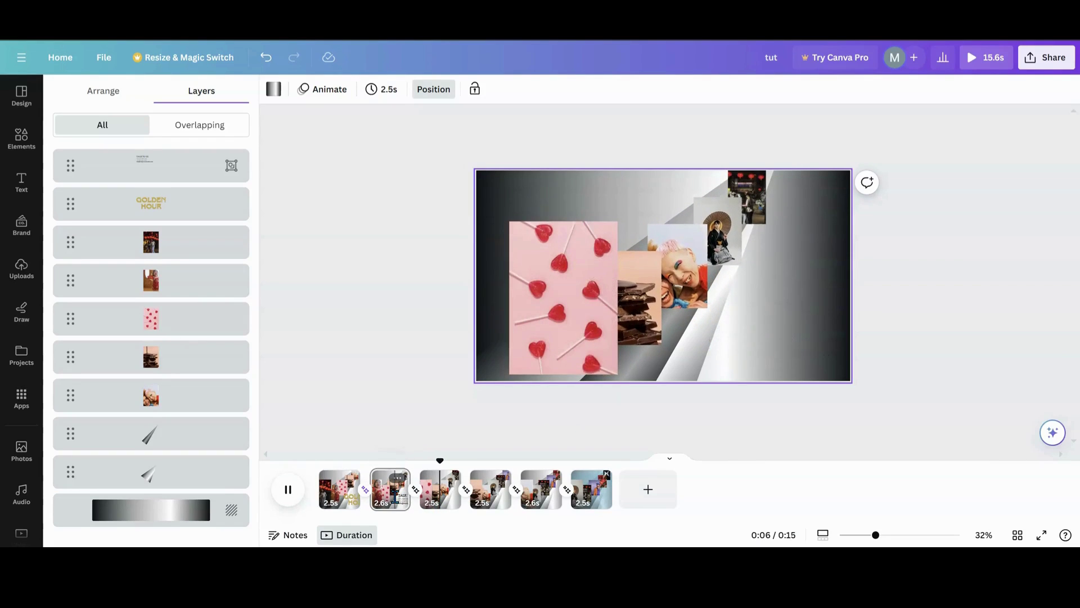
click(389, 488)
click(440, 488)
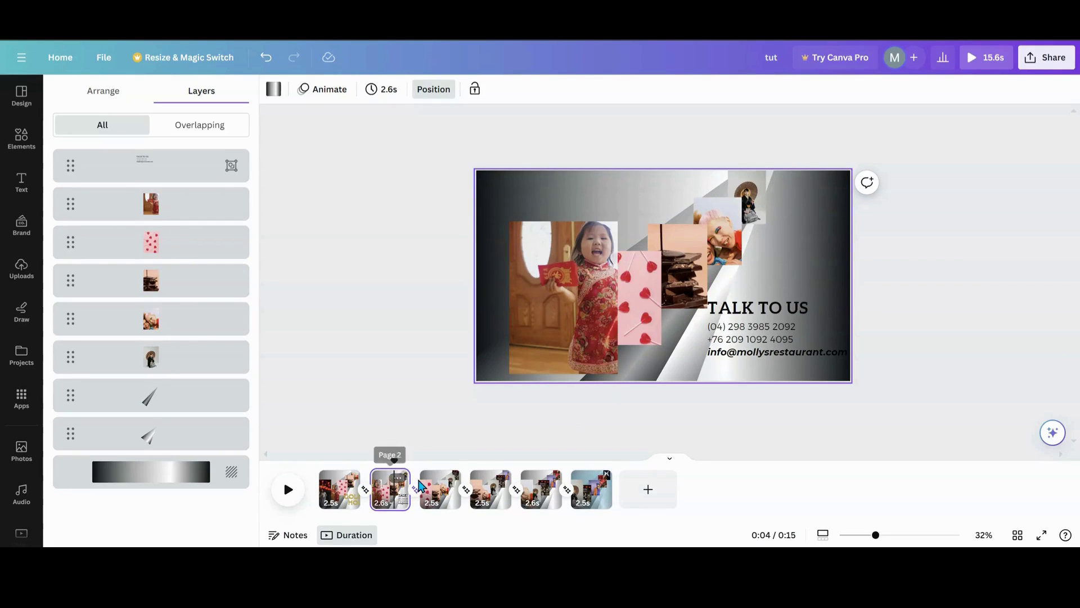
- Add the "Authentic Leather Blue Wood" font combination to the second page, above the "TALK TO US" text
click(731, 331)
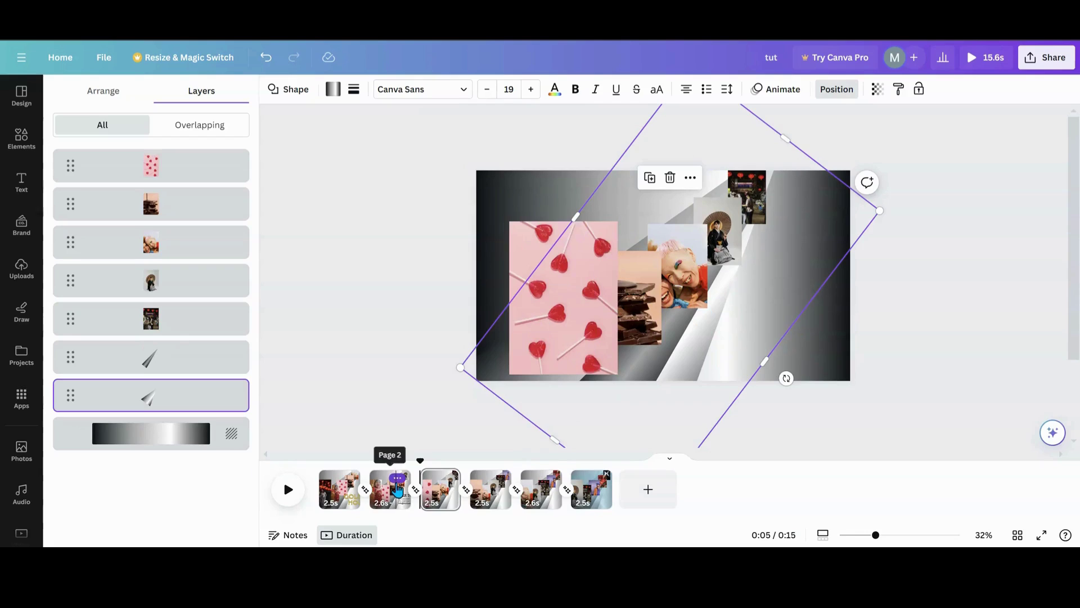
click(397, 478)
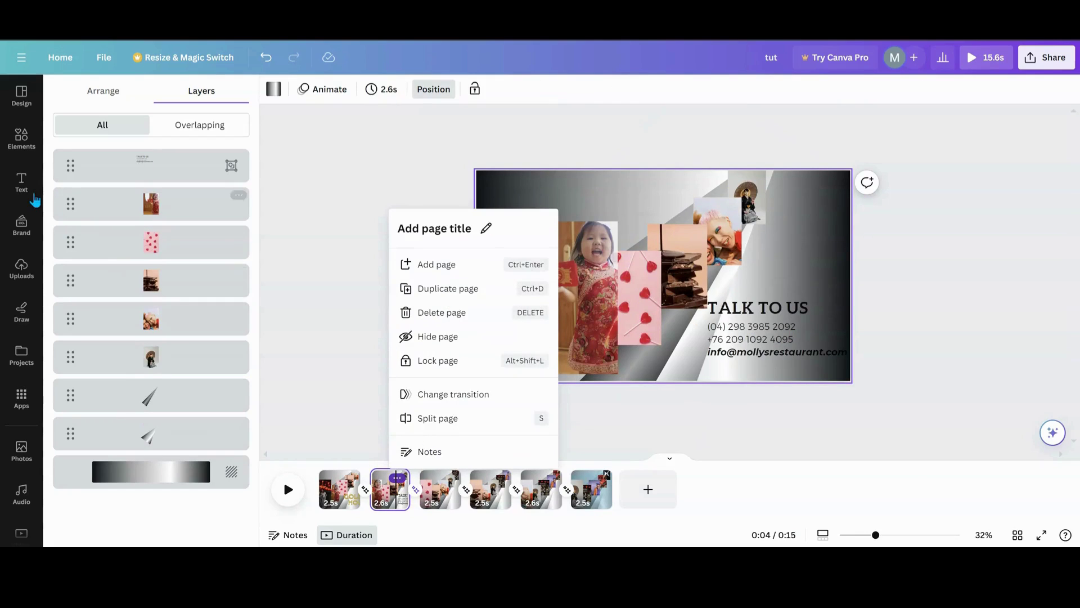
click(21, 192)
scroll(169, 352, down, 6)
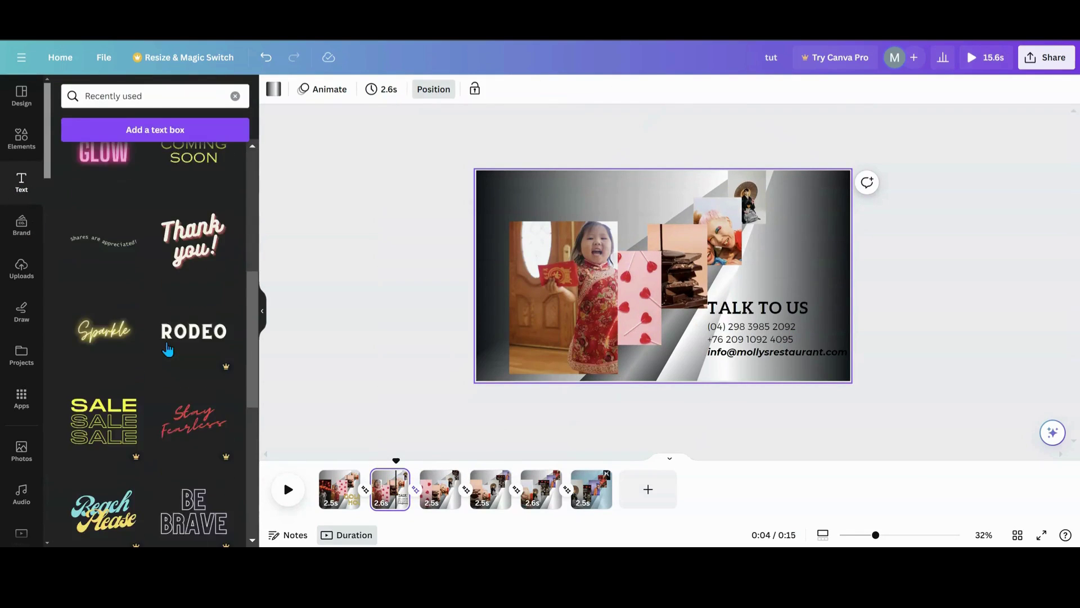
scroll(168, 350, down, 5)
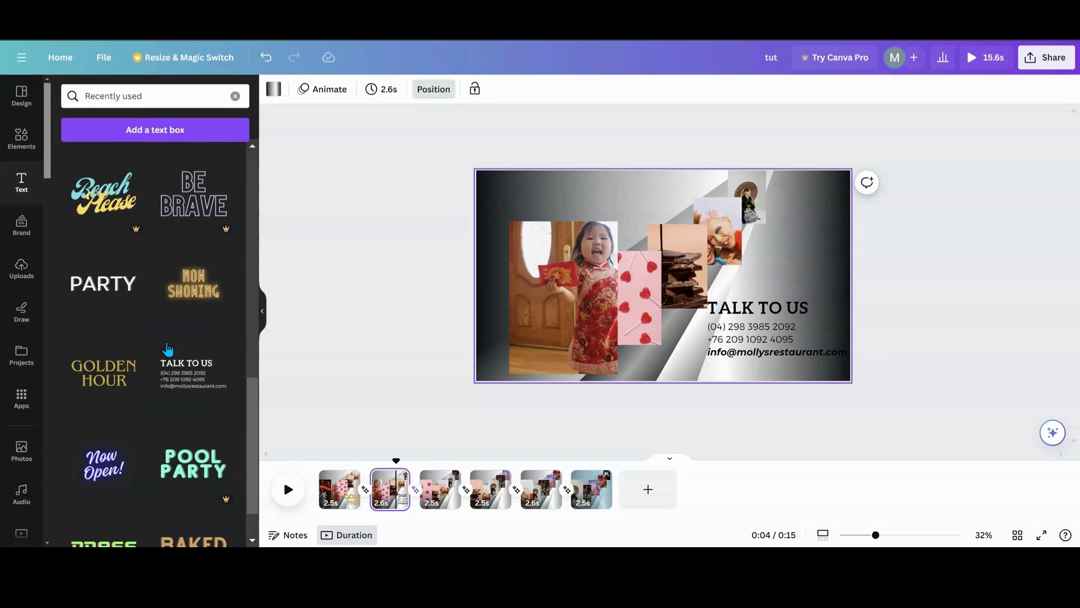
scroll(168, 349, down, 4)
scroll(167, 350, down, 5)
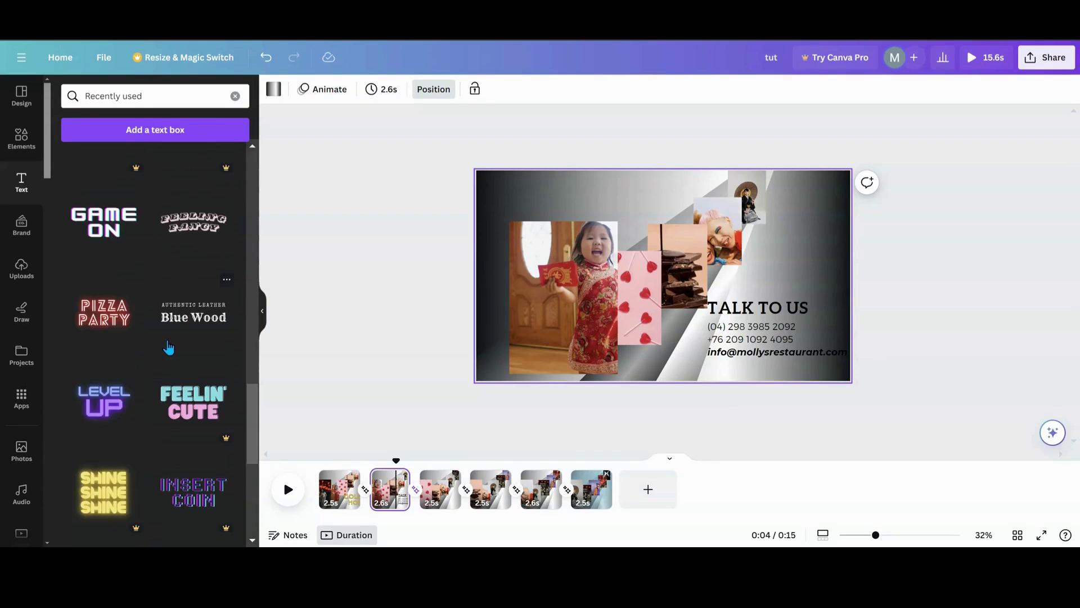
click(192, 323)
drag(716, 284, 838, 270)
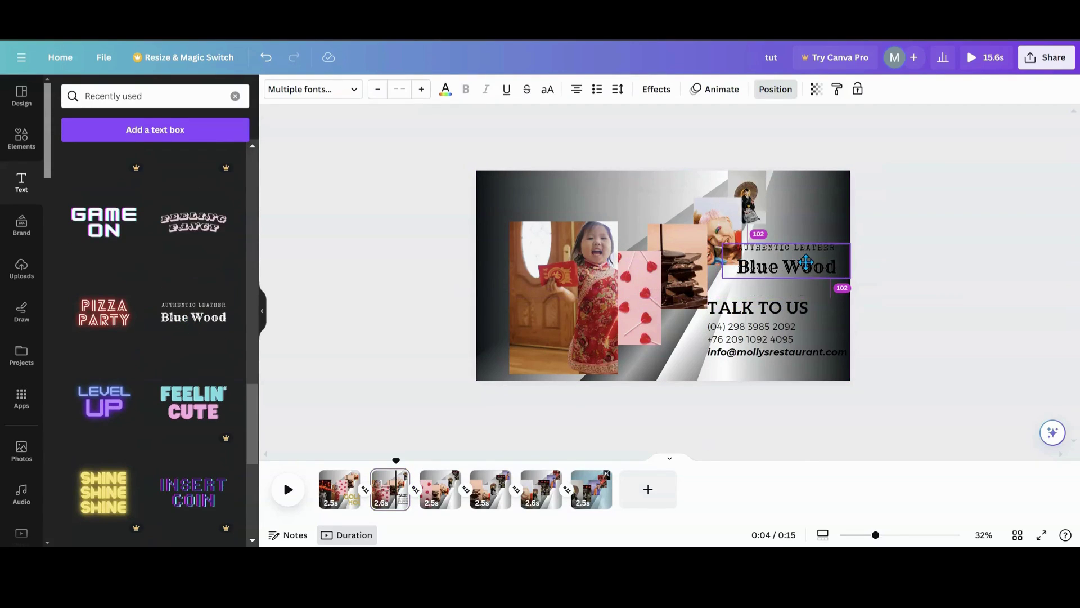
- Add blank lines below "Blue Wood", shrink the group and move its text above the second page's top edge
click(840, 271)
click(836, 267)
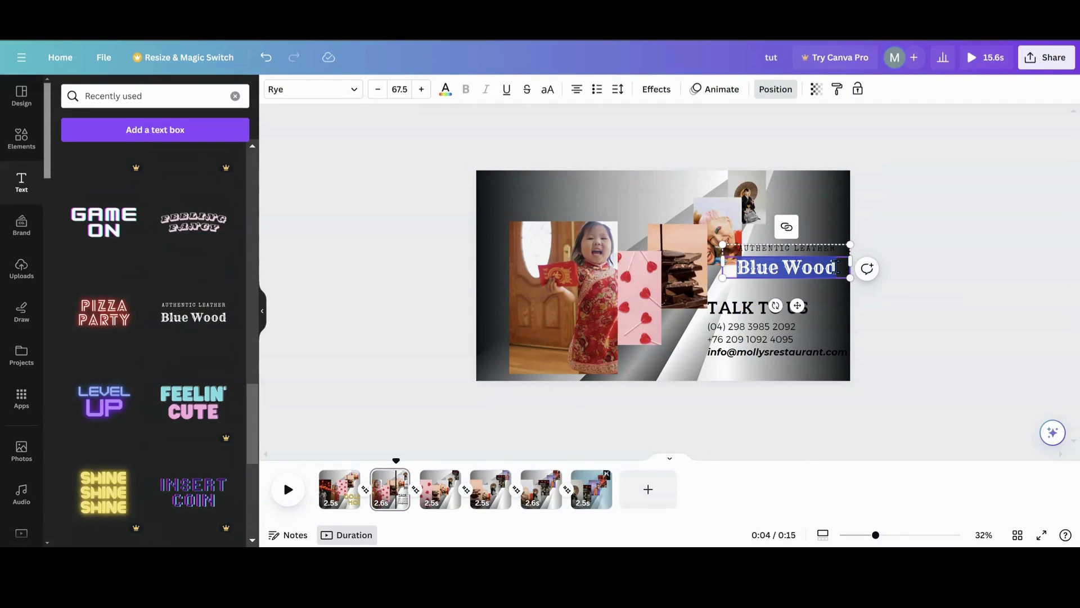
click(835, 268)
key(Return)
key(Return)
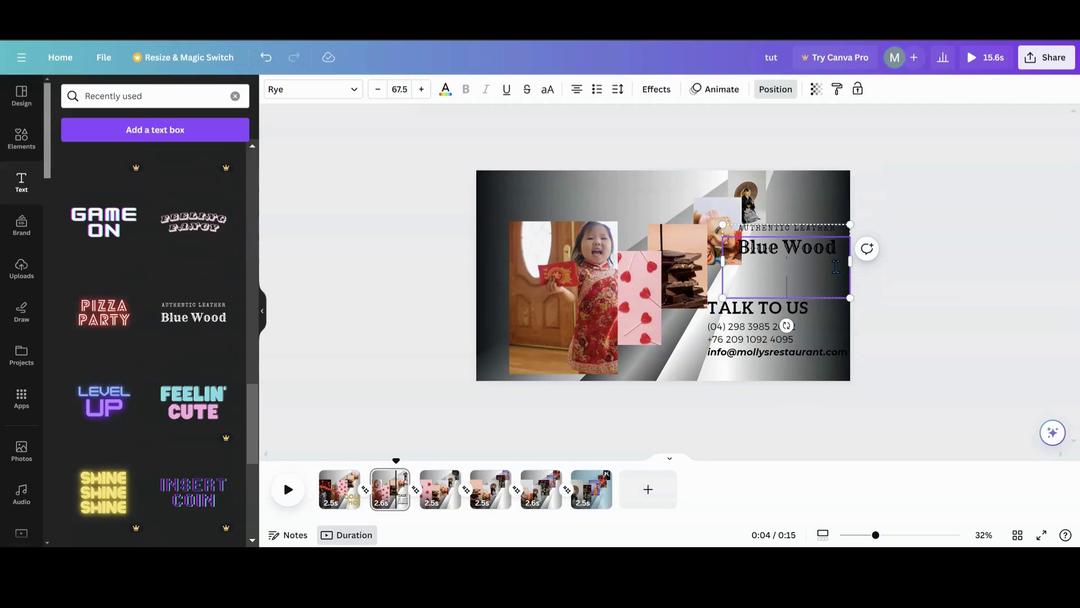
drag(850, 308, 761, 224)
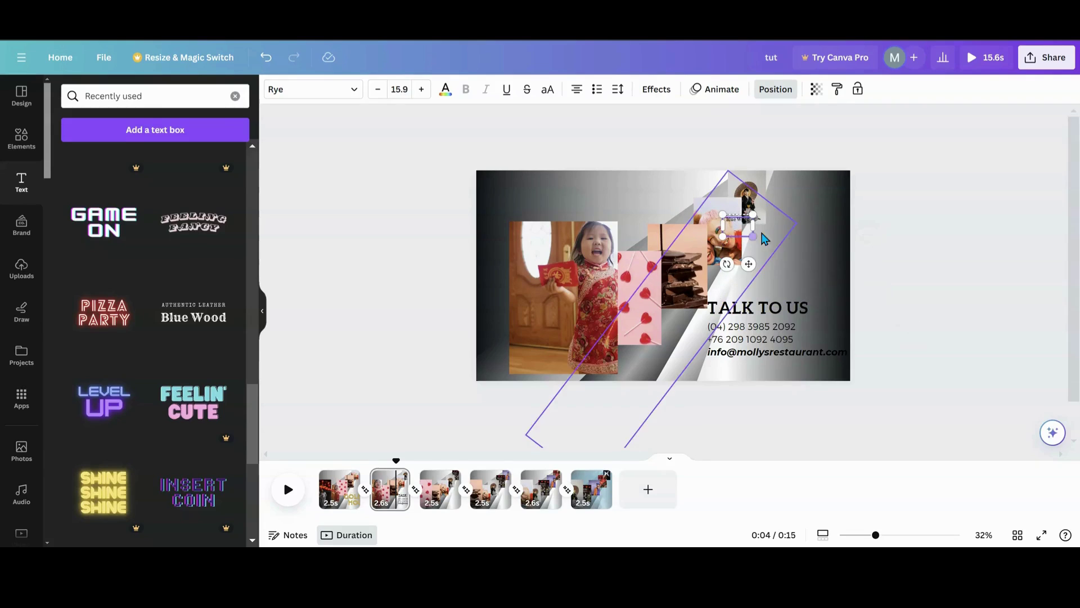
drag(748, 263, 812, 210)
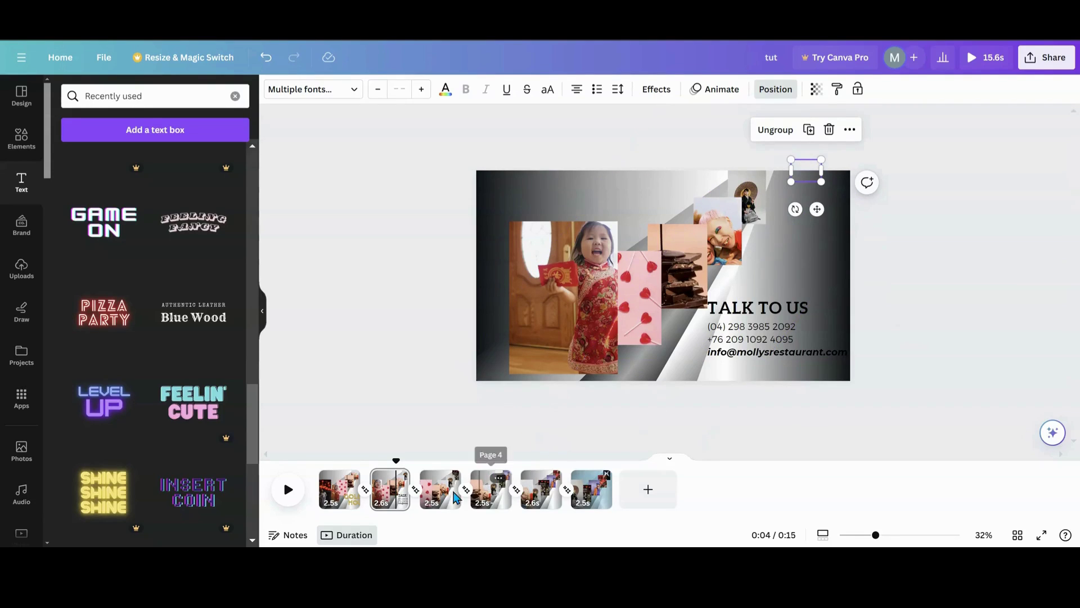
- Copy the "Blue Wood" group to the third page, enlarge it and place its text on the lower area beside the photos
click(442, 504)
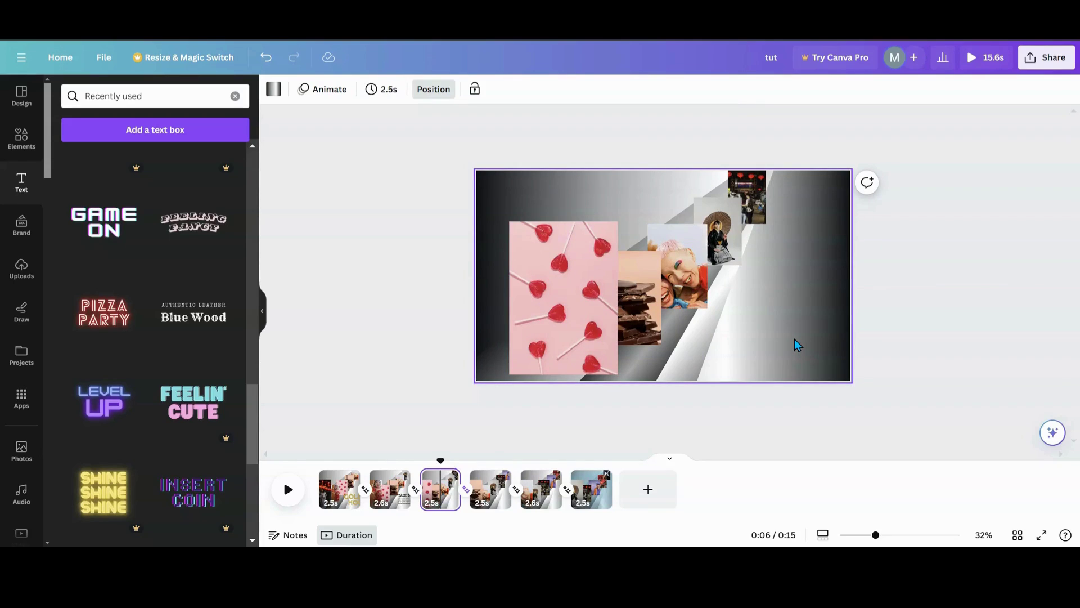
key(Tab)
drag(816, 209, 710, 359)
drag(810, 341, 850, 366)
drag(796, 318, 802, 363)
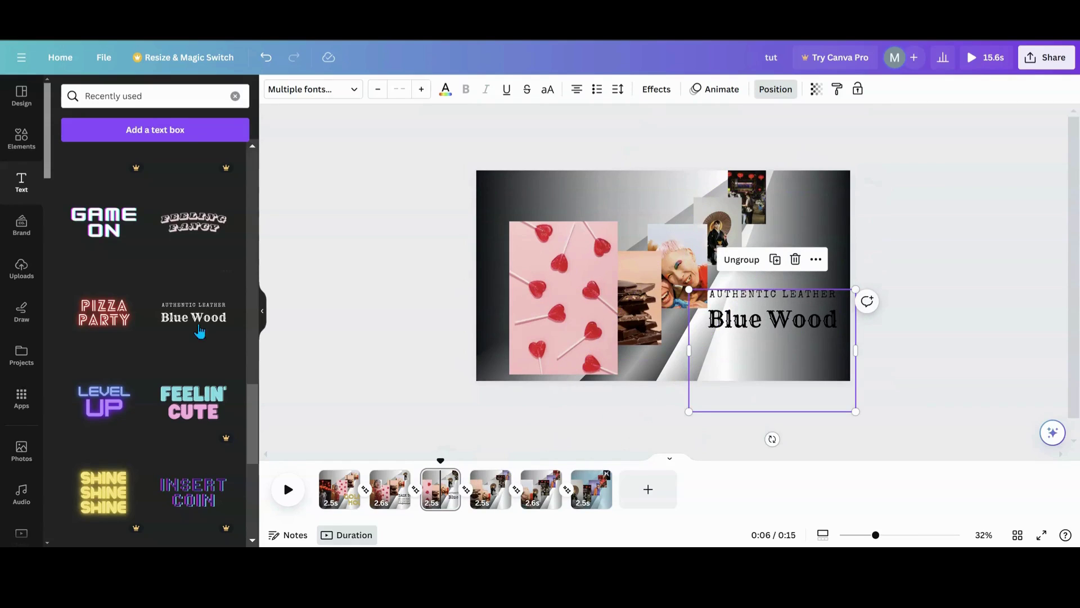
- Add the "cold, smooth & tasty." font combination to the third page, above the "Blue Wood" text
scroll(153, 307, down, 4)
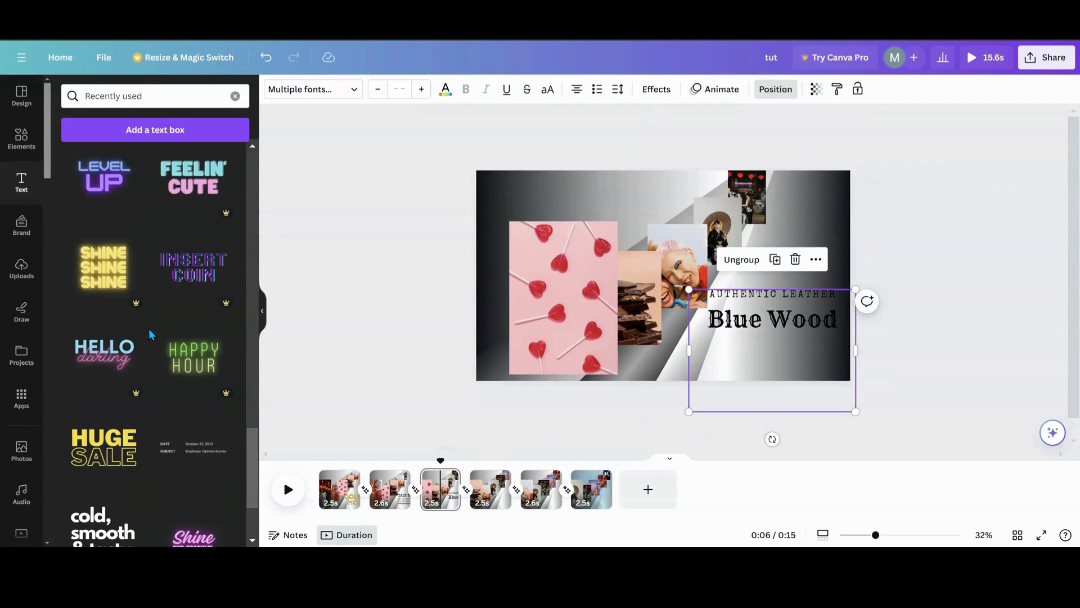
scroll(150, 333, down, 3)
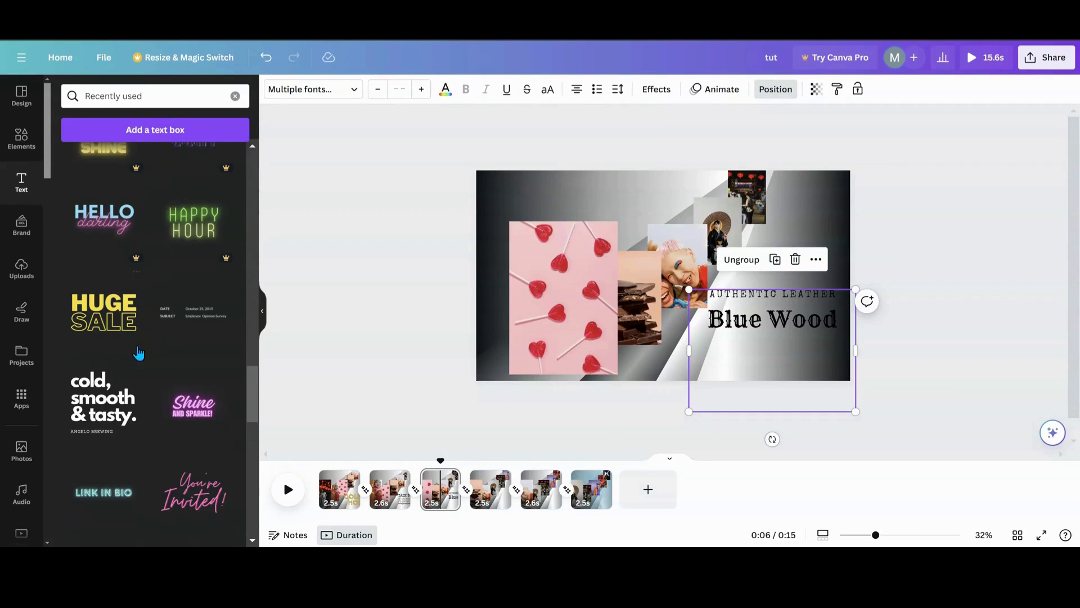
click(95, 402)
drag(680, 324, 822, 272)
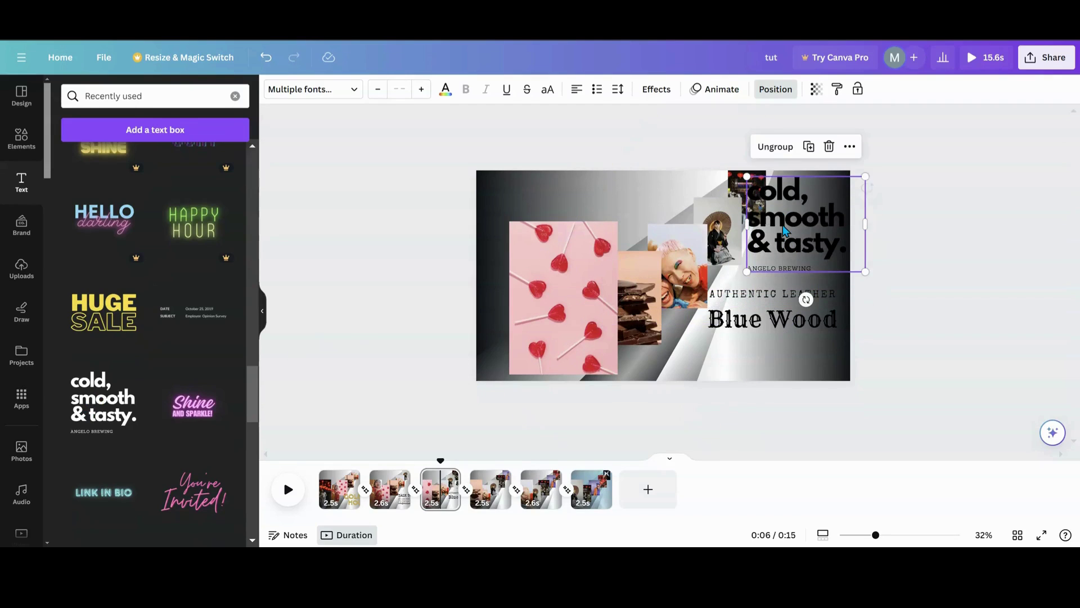
- Add blank lines below "ANGELO BREWING", shrink the "cold, smooth & tasty." group and move its text above the third page's top edge
double_click(821, 268)
click(821, 267)
key(Return)
key(Return)
key(Return)
key(Return)
key(Return)
key(Return)
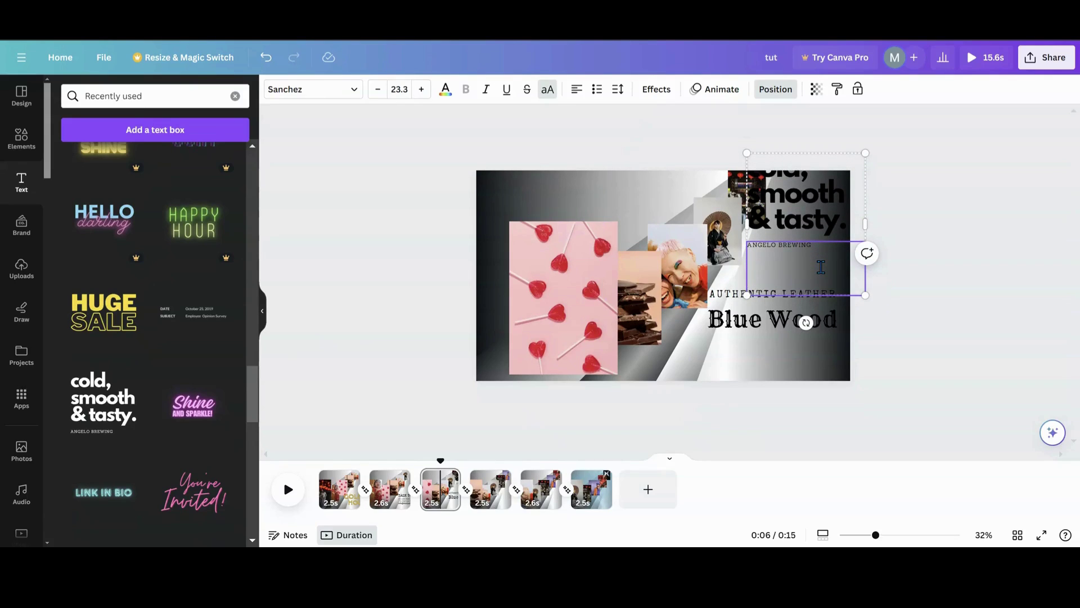
key(Escape)
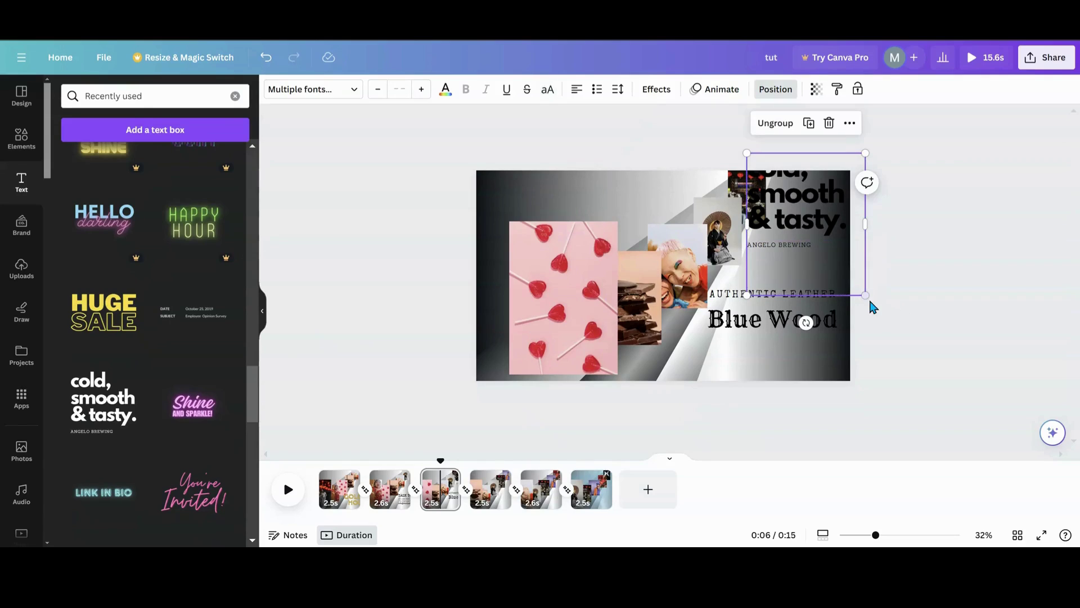
drag(865, 295, 808, 177)
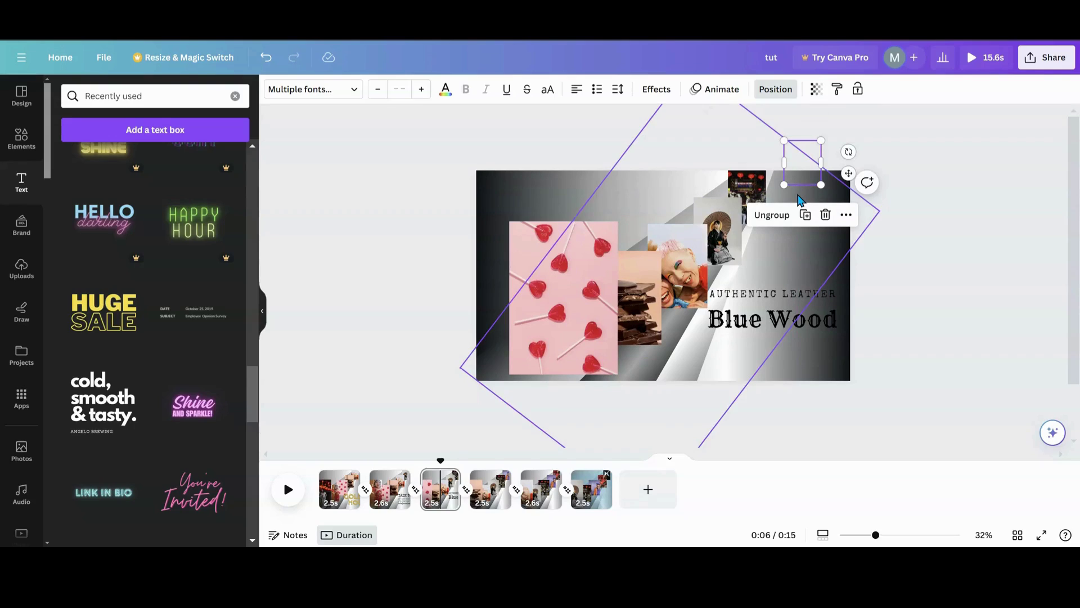
- Paste the "cold, smooth & tasty." group onto the fourth page, enlarge it and place its text on the lower area beside the photos
click(482, 502)
click(783, 336)
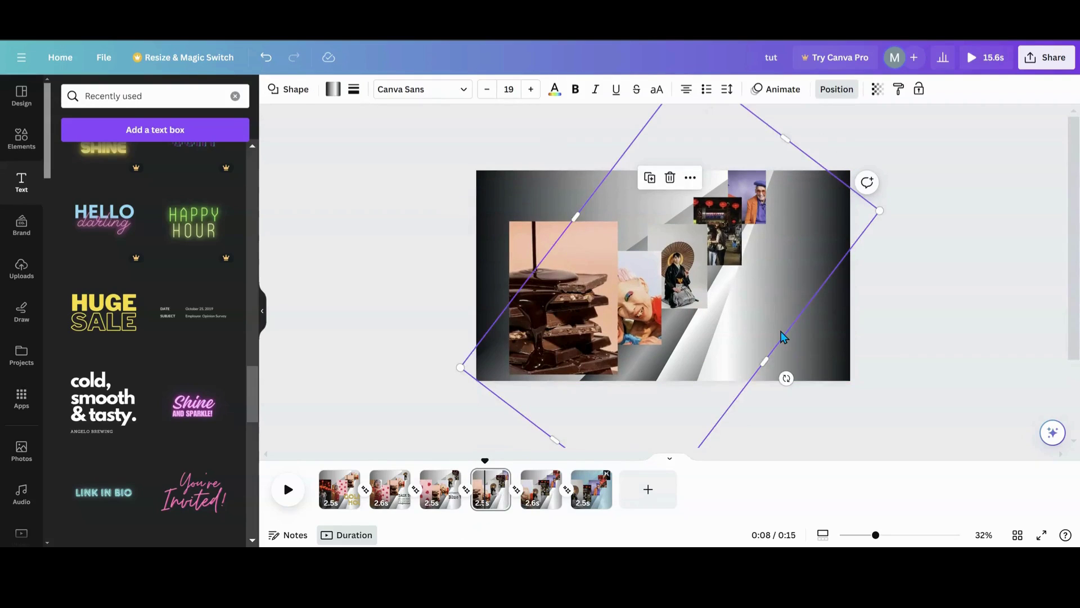
key(Tab)
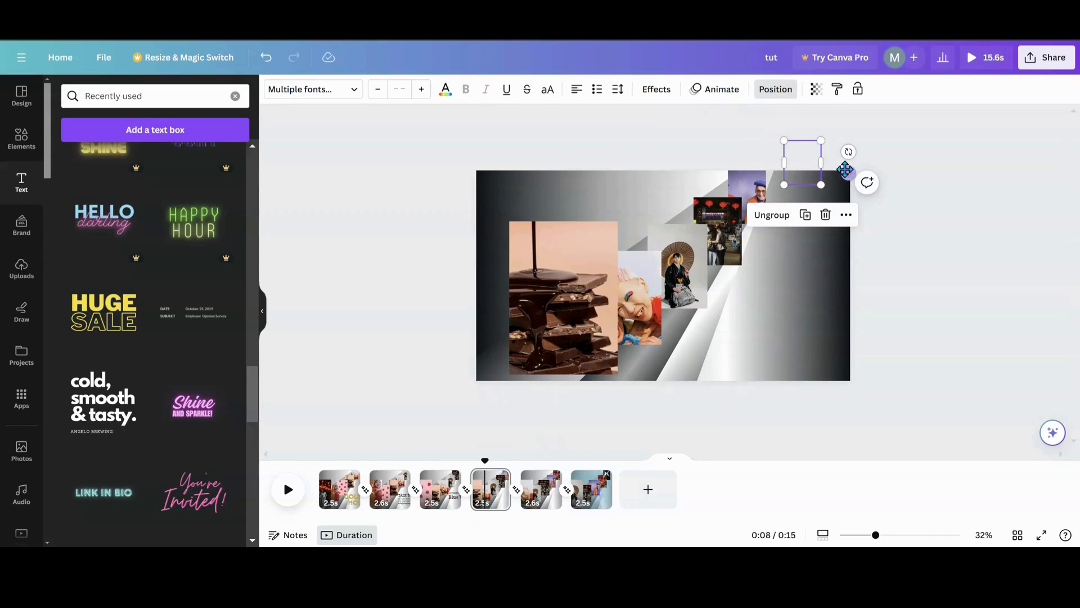
drag(845, 175, 840, 265)
drag(778, 277, 684, 388)
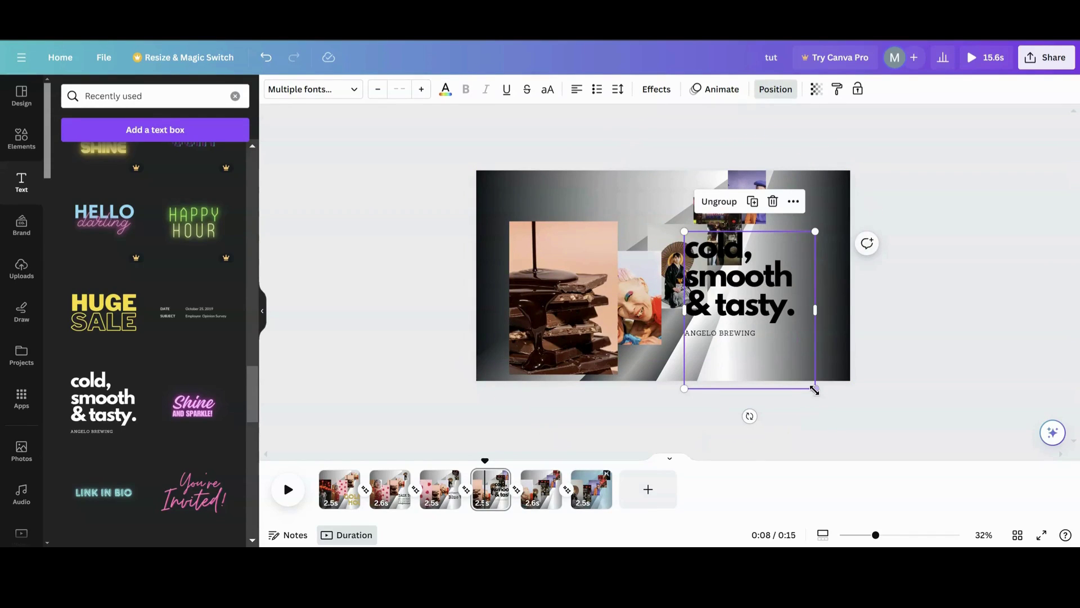
drag(814, 387, 854, 436)
drag(791, 341, 806, 354)
drag(699, 243, 717, 273)
mouse_move(778, 339)
mouse_down()
mouse_move(776, 309)
mouse_move(776, 324)
mouse_up()
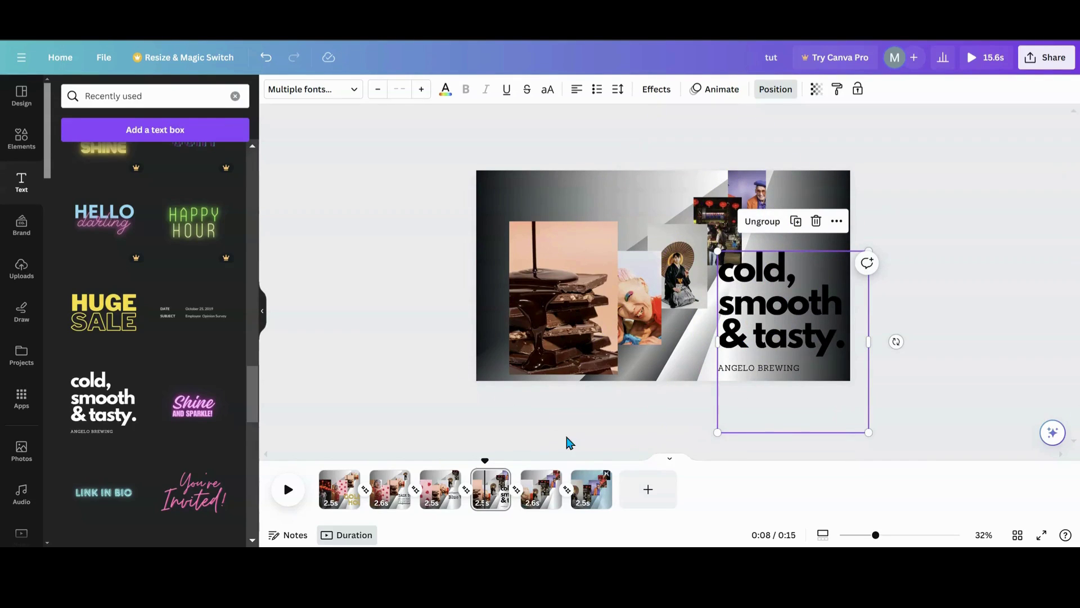
- Add the "Shine and sparkle!" font combination to the fifth page and fit it into the lower area beside the photos
click(539, 504)
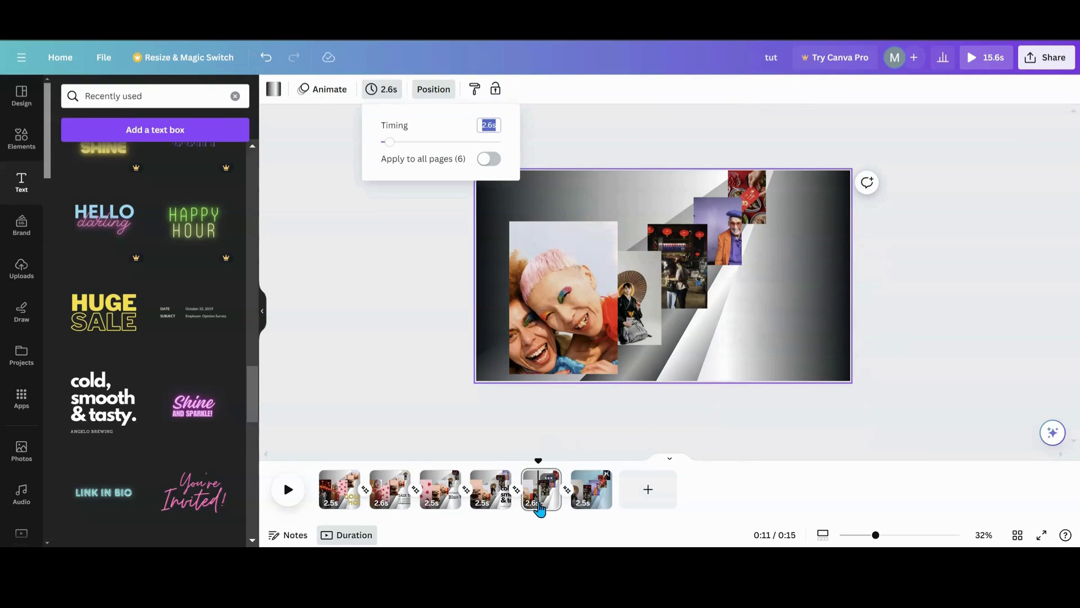
key(Escape)
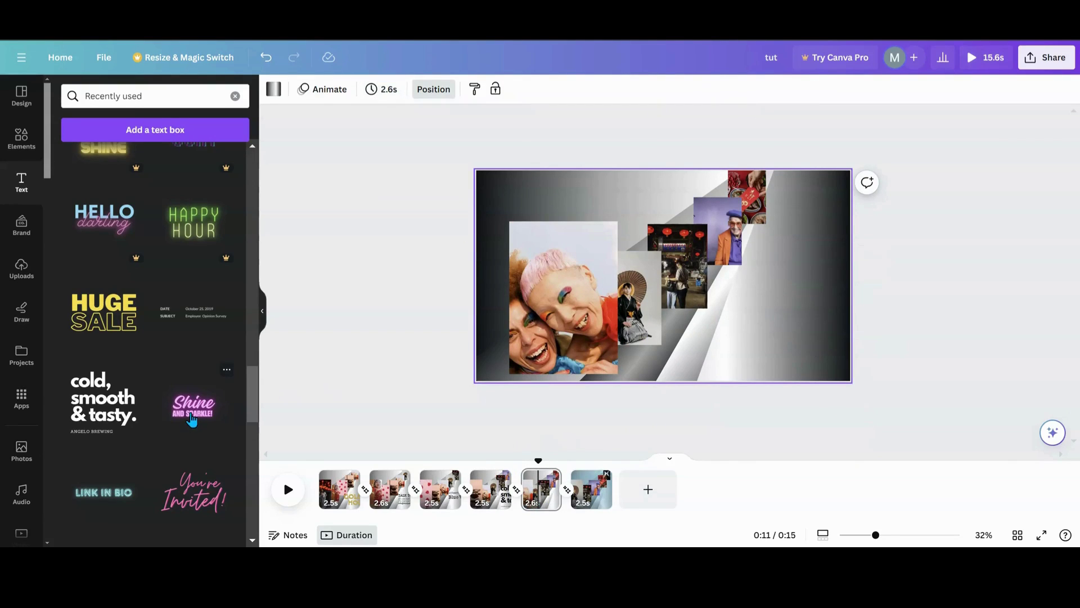
click(193, 407)
drag(635, 289, 773, 360)
drag(851, 277, 831, 289)
drag(779, 339, 790, 340)
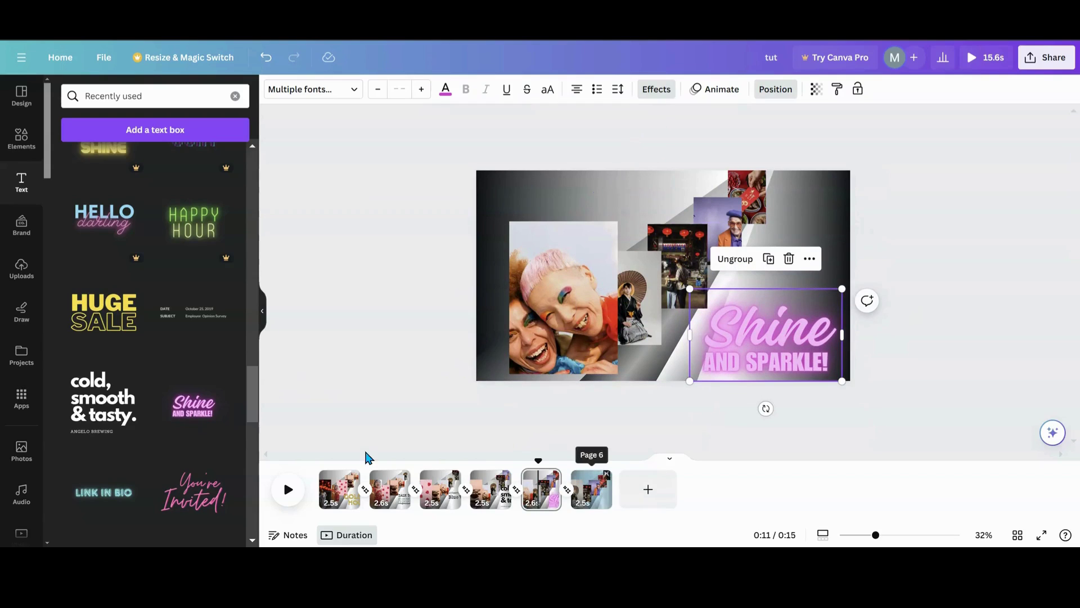
- Add the "LINK IN BIO" font combination to the sixth page and place it on the lower area beside the photos
scroll(212, 419, down, 5)
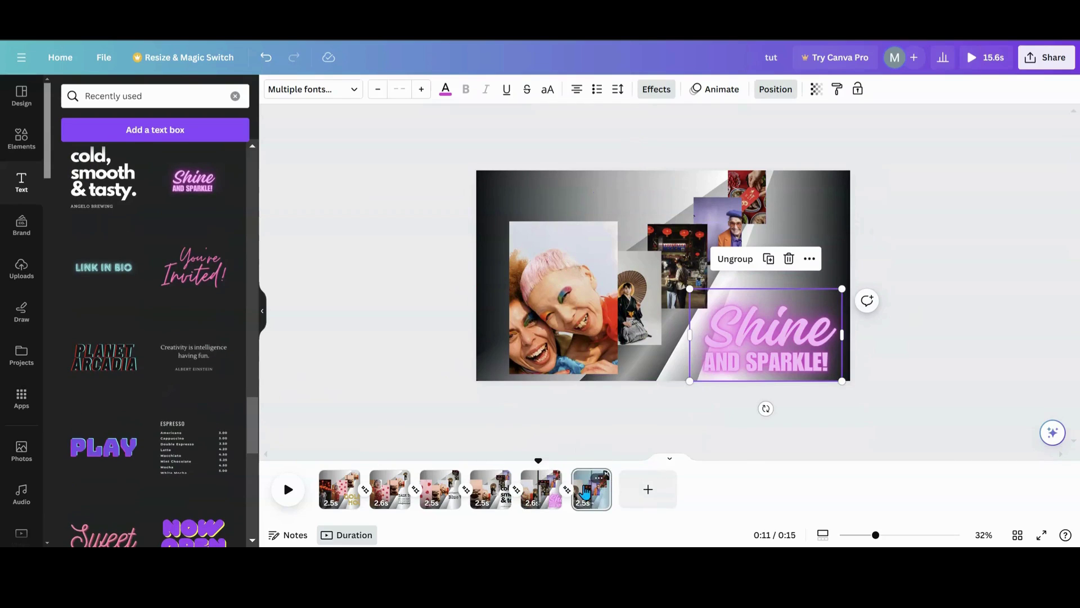
click(591, 490)
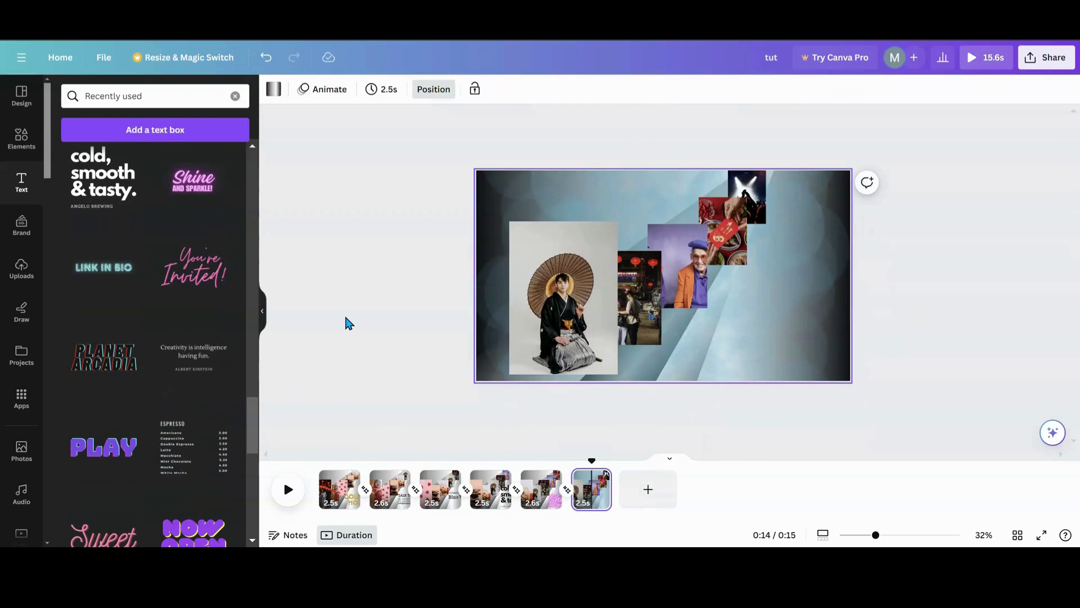
click(129, 276)
drag(664, 279, 749, 337)
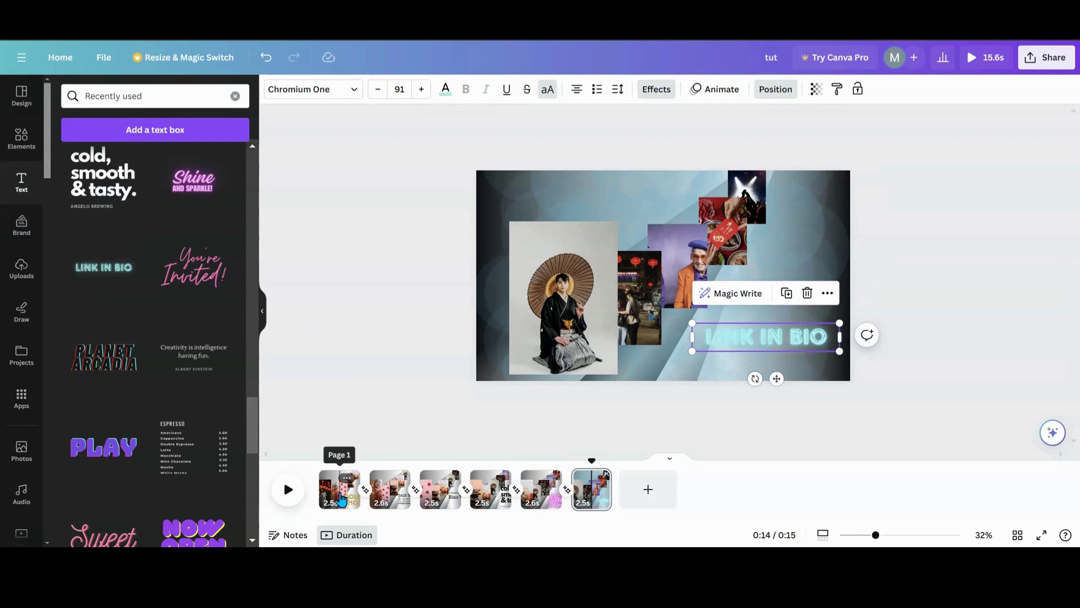
- Play the carousel from the first page to preview the text and photo transitions
click(337, 490)
click(288, 490)
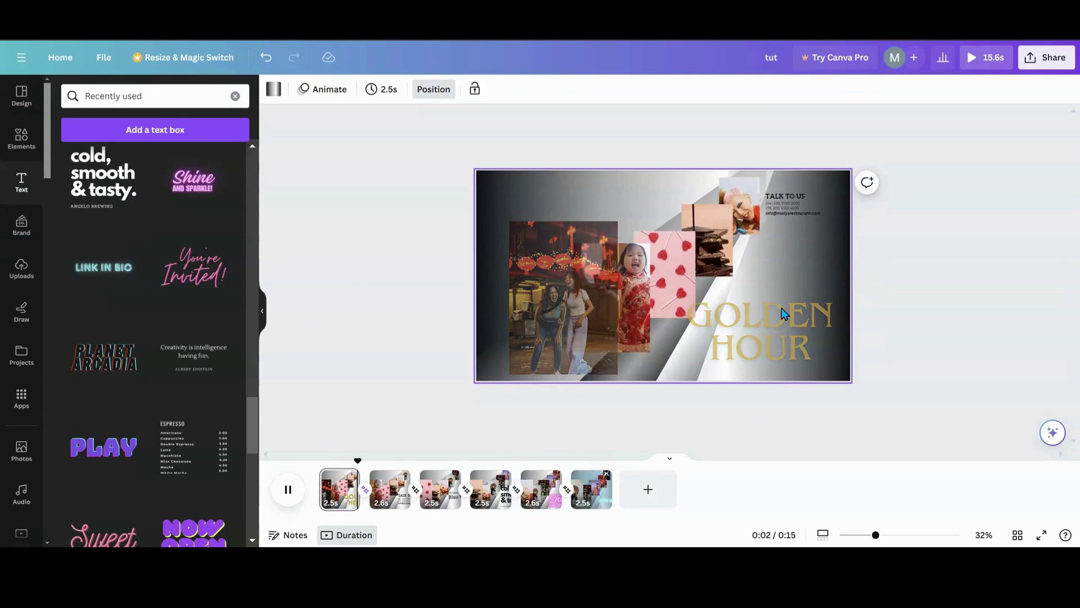